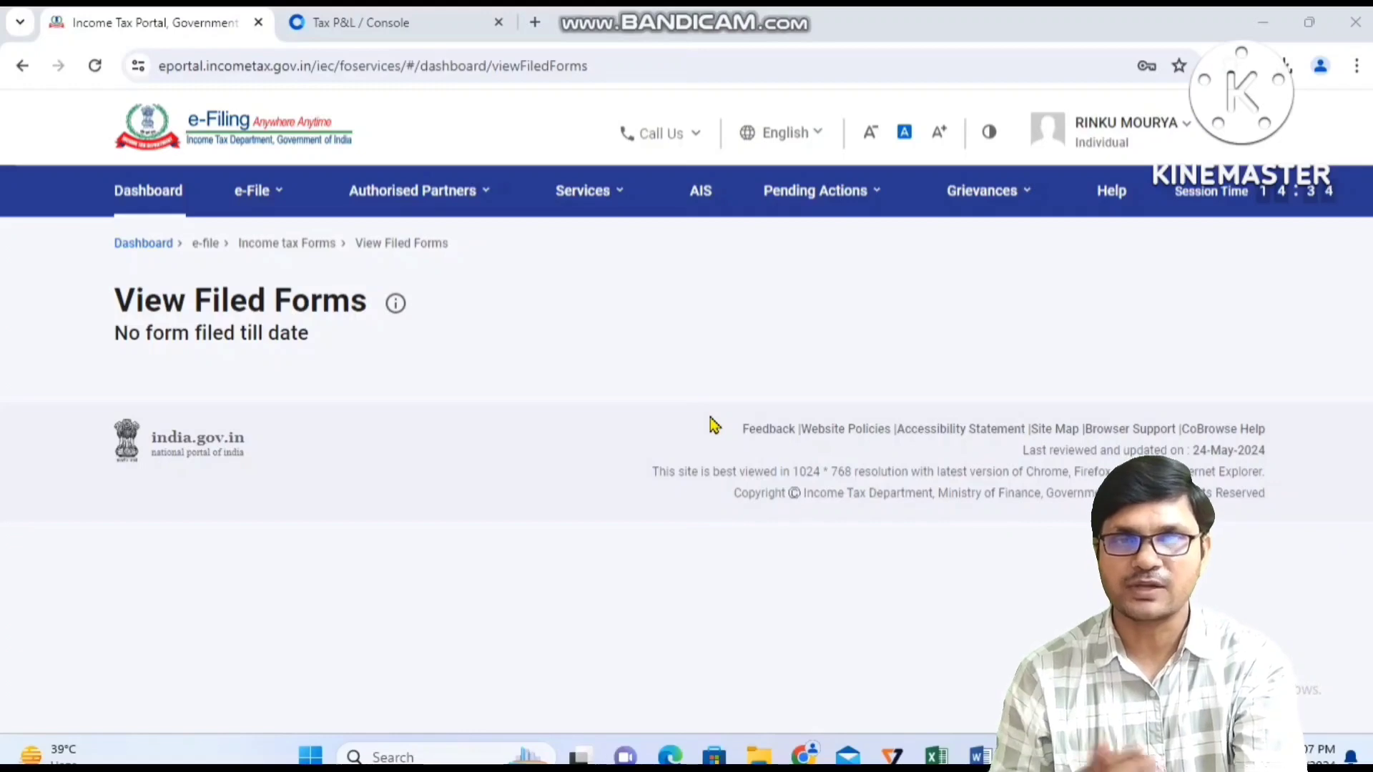
# Begin filing an income tax return for assessment year 2024-25 (Current A.Y.) in Online mode.
pyautogui.click(252, 193)
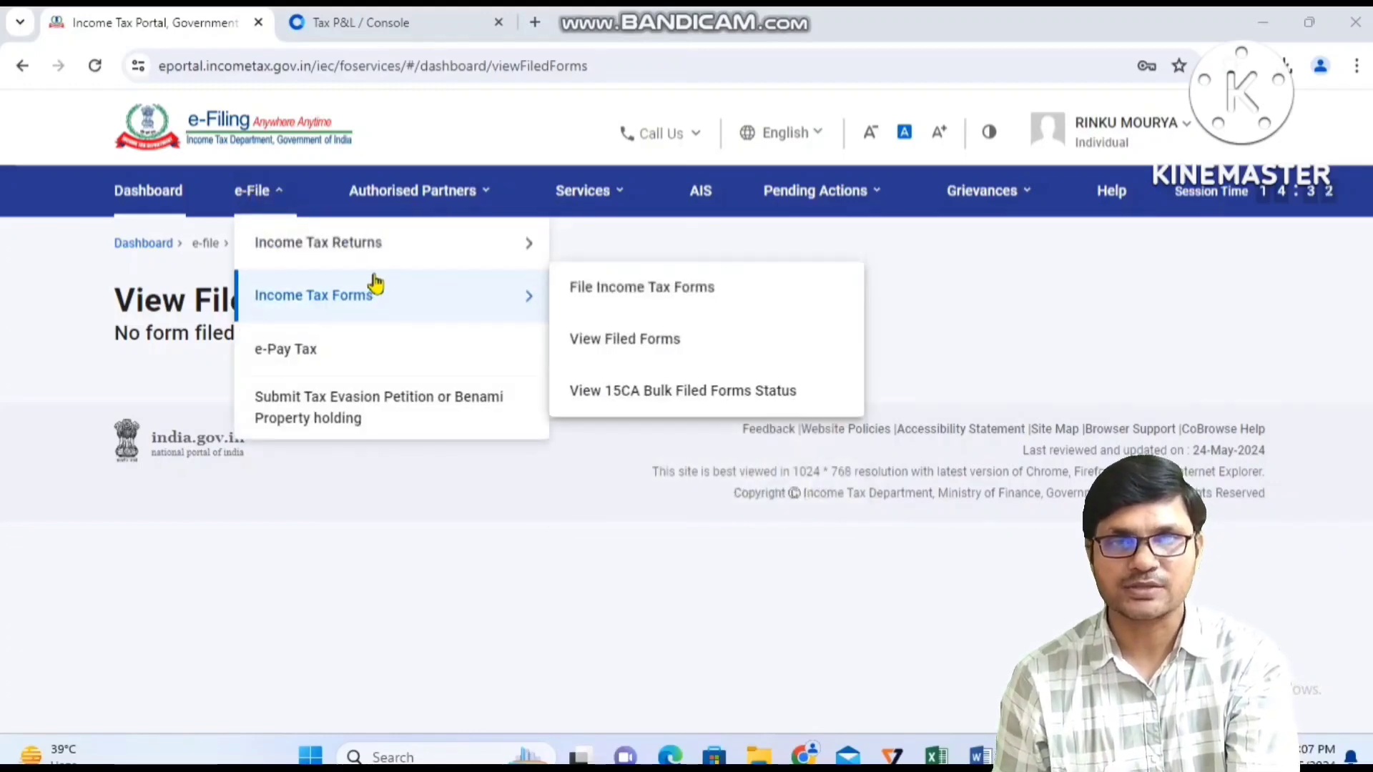
pyautogui.moveTo(422, 260)
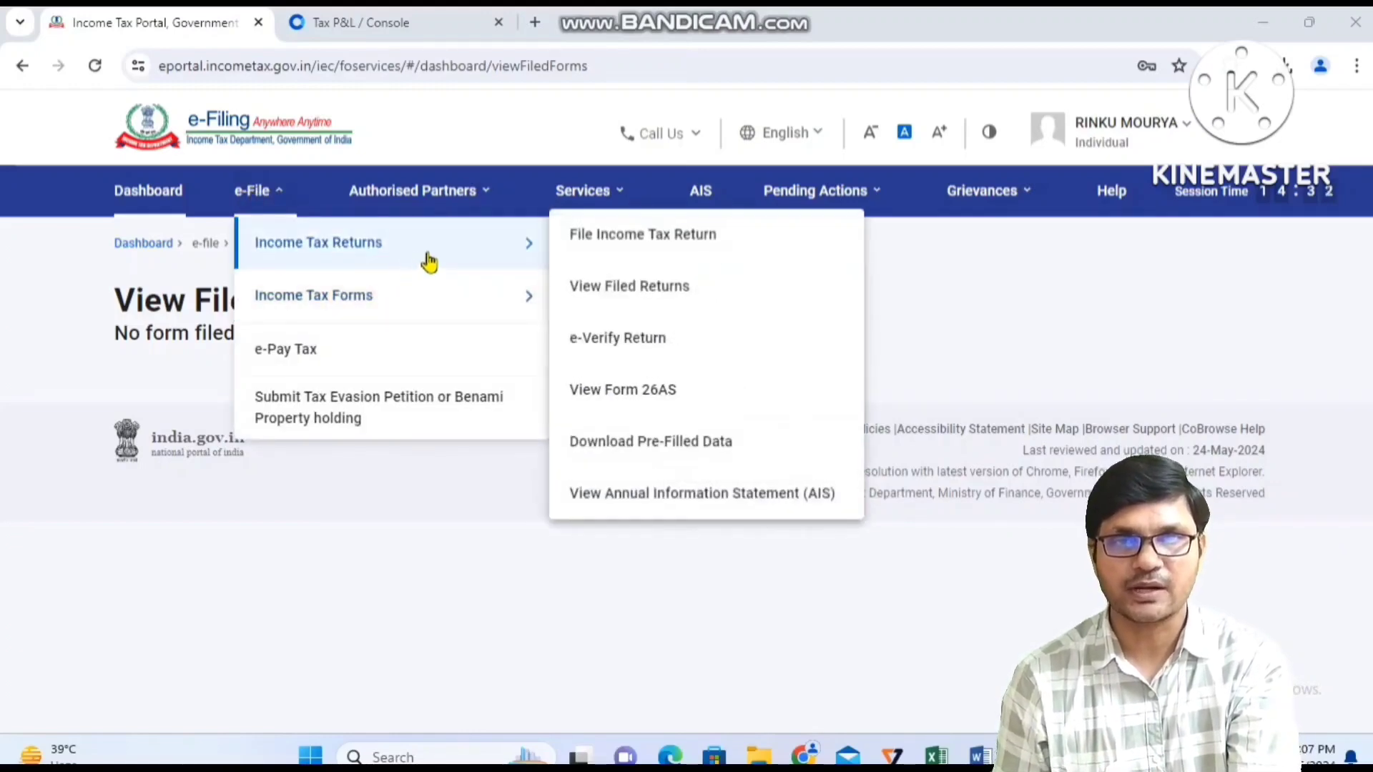
pyautogui.click(643, 246)
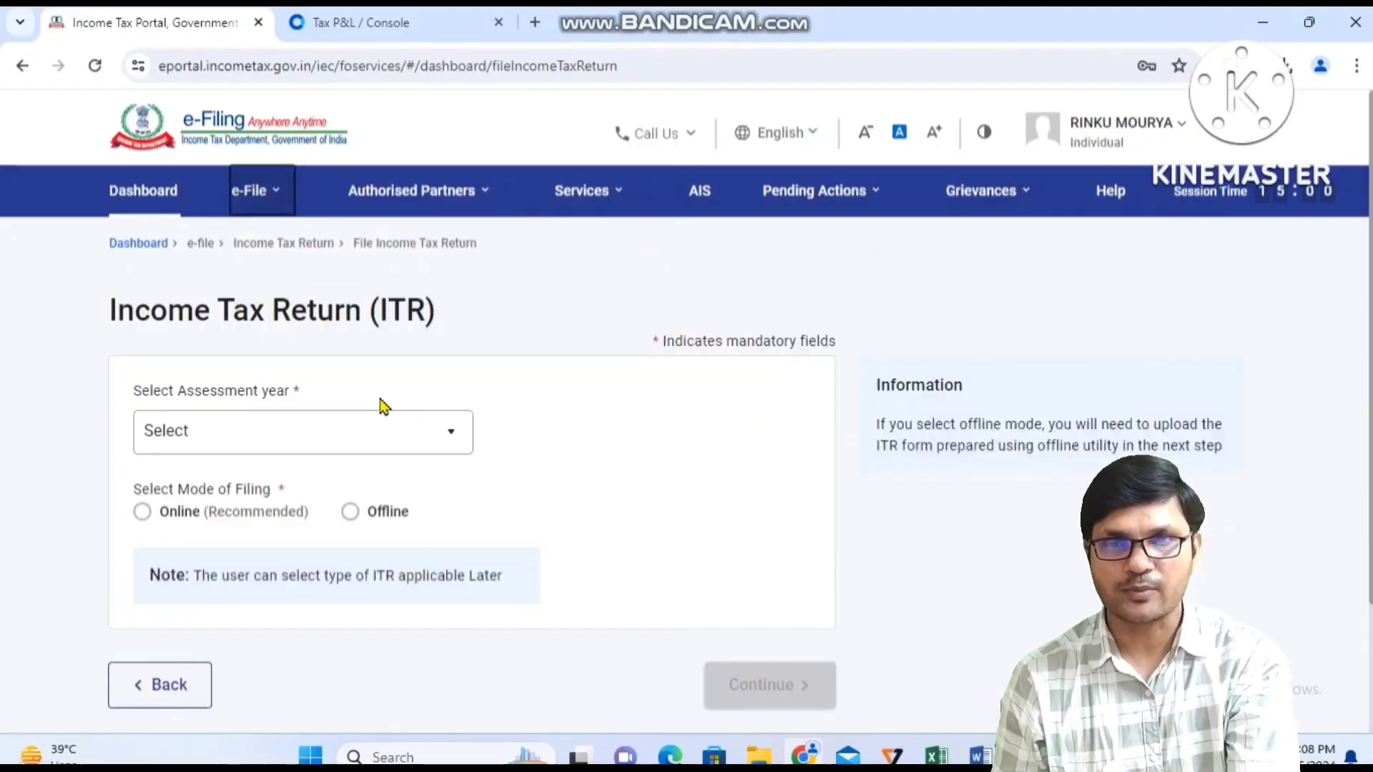
pyautogui.click(413, 437)
pyautogui.click(241, 525)
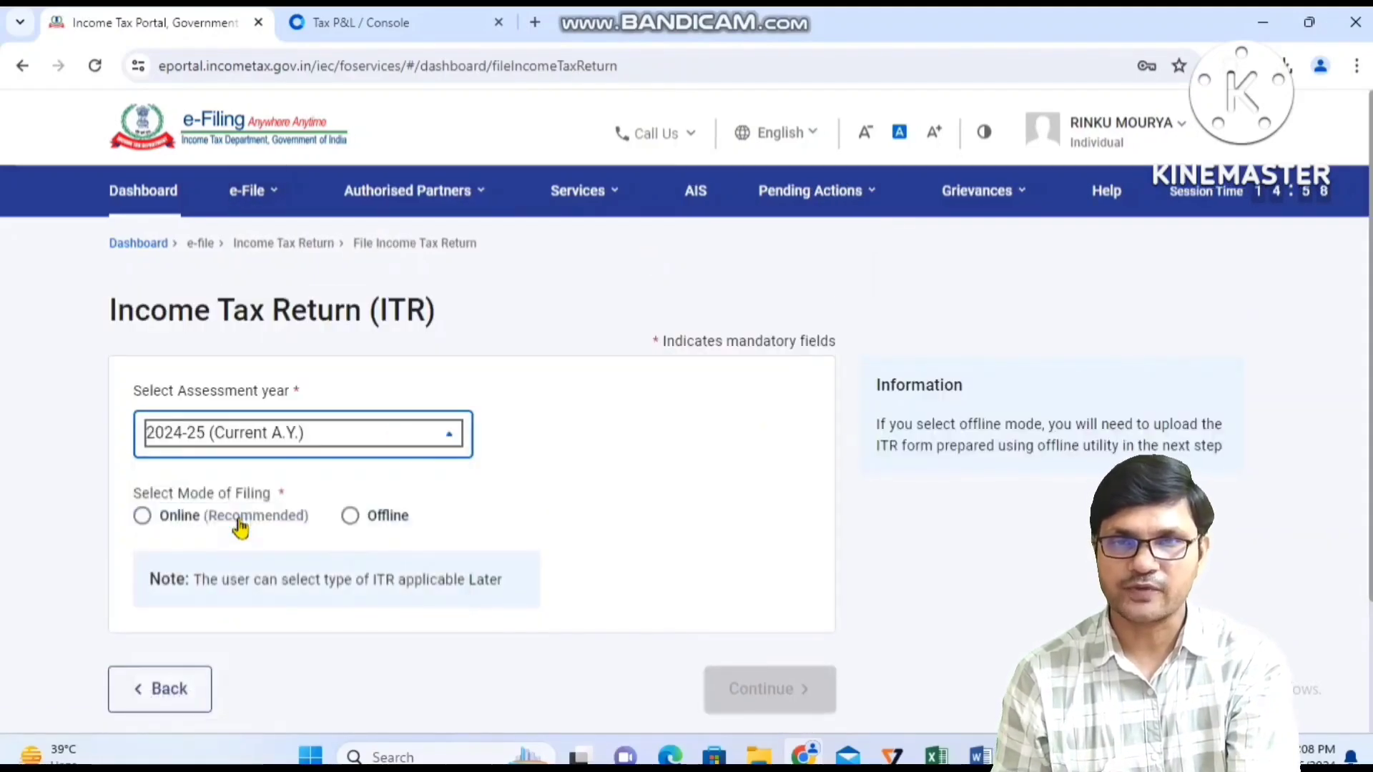
pyautogui.click(159, 515)
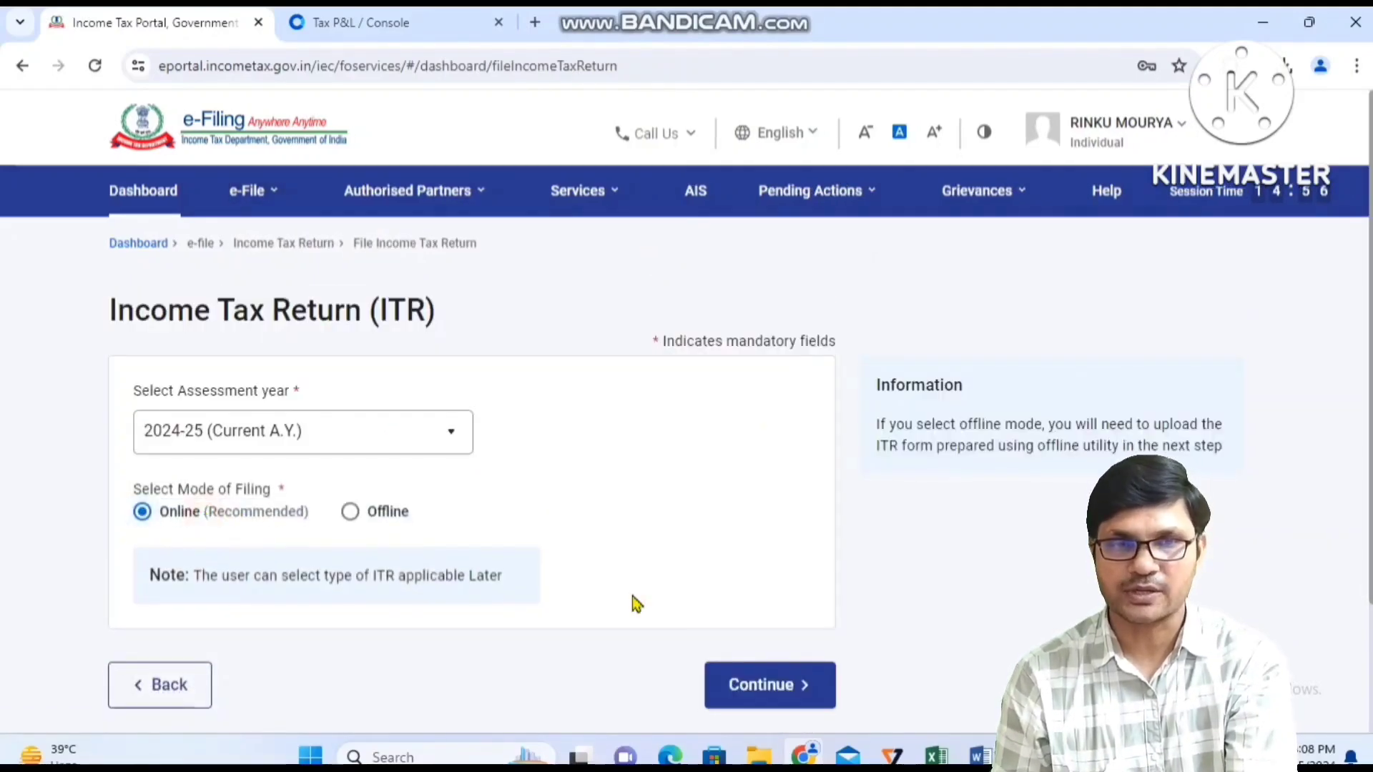
pyautogui.click(742, 688)
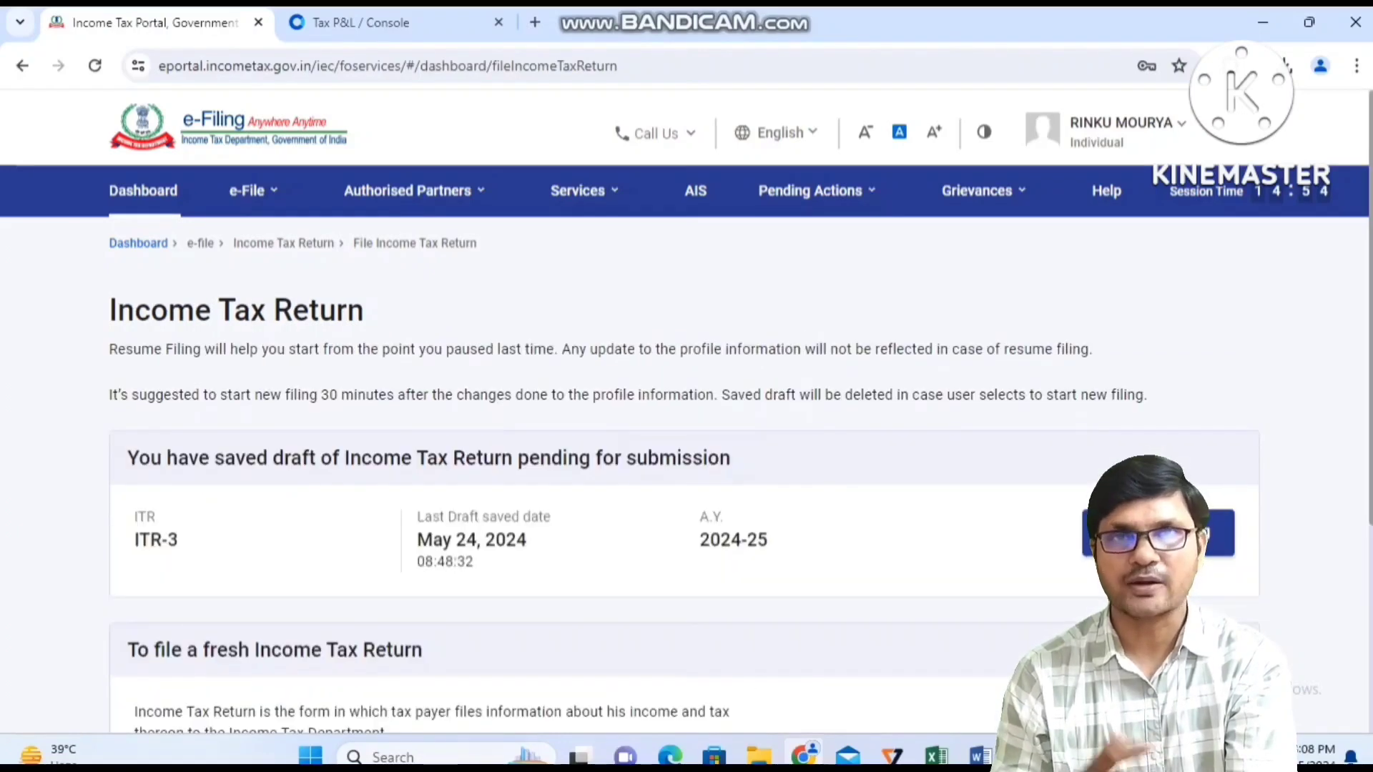
# Start a fresh filing with the Individual status and proceed with the ITR-3 form.
pyautogui.click(1152, 721)
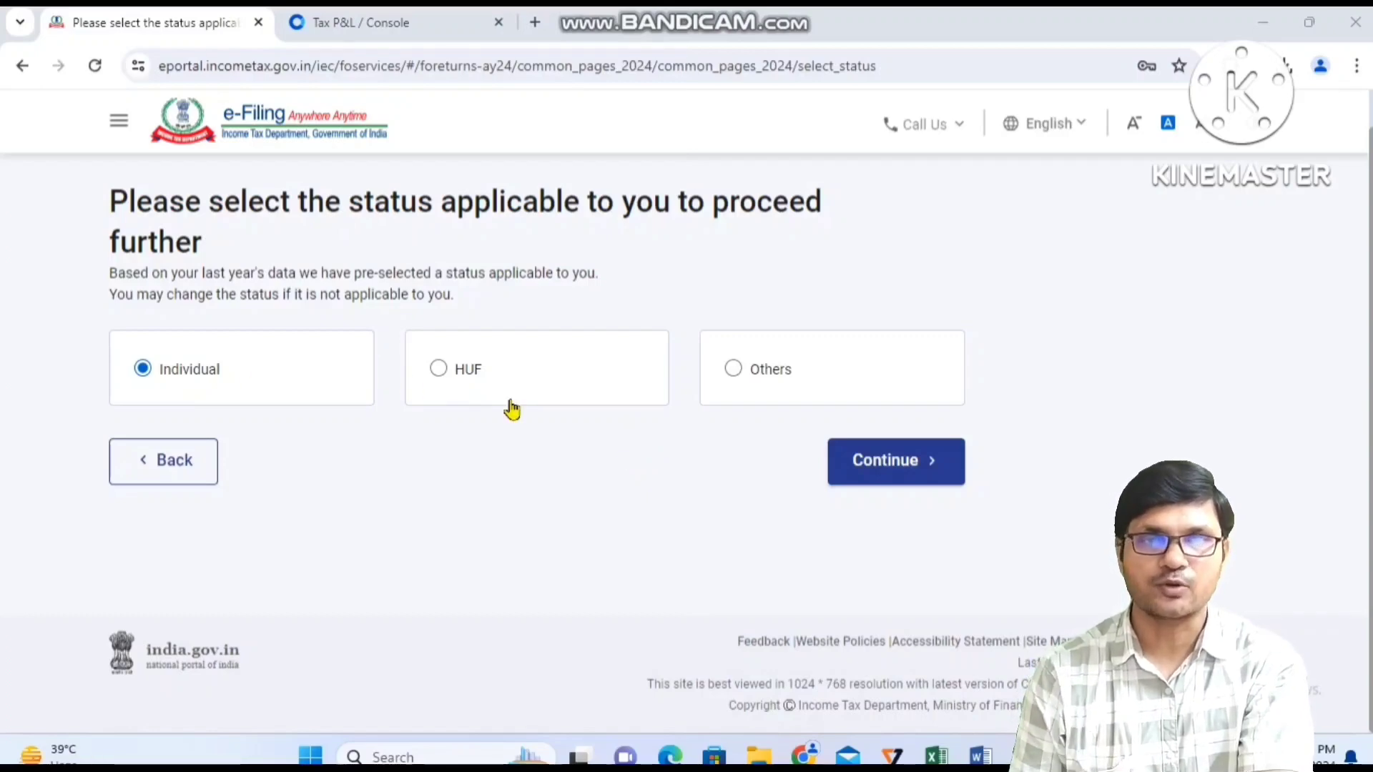
pyautogui.click(887, 463)
pyautogui.click(651, 492)
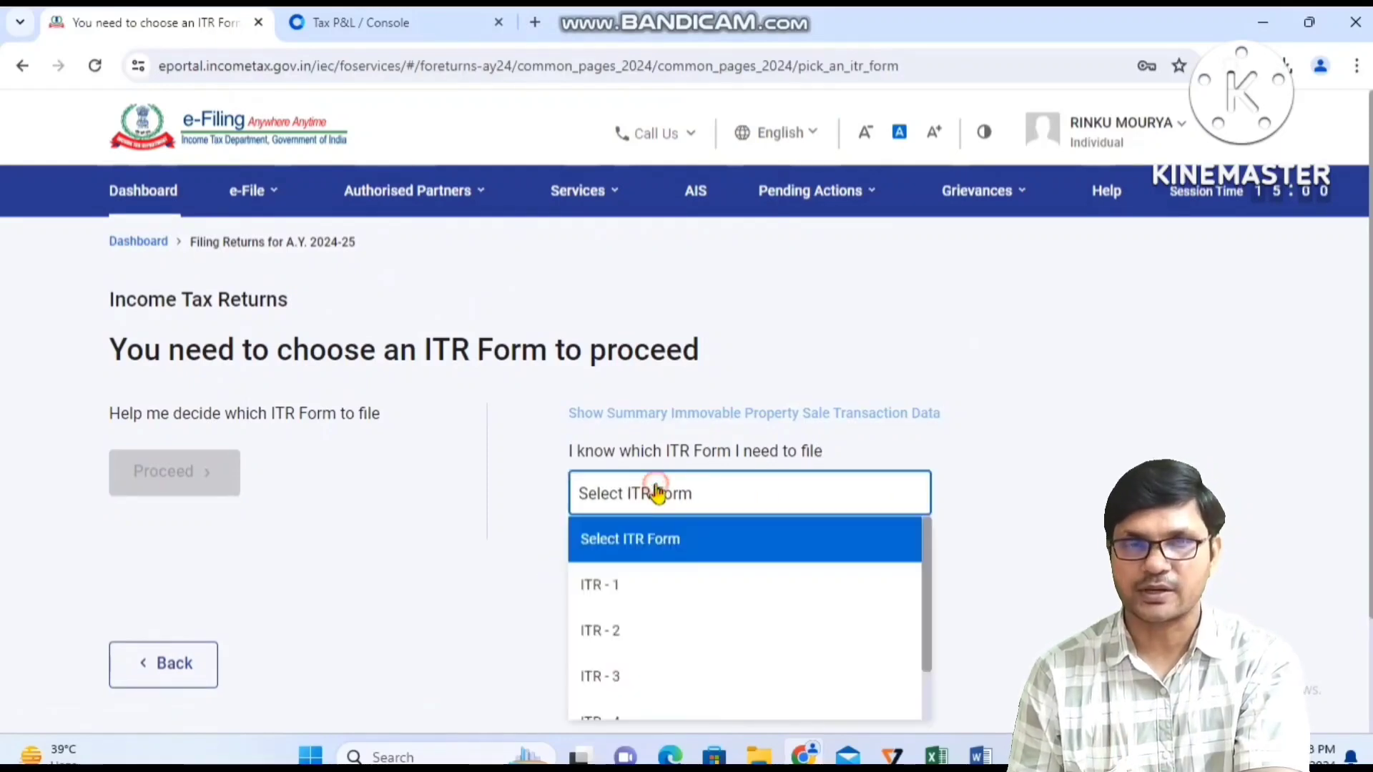
pyautogui.click(588, 694)
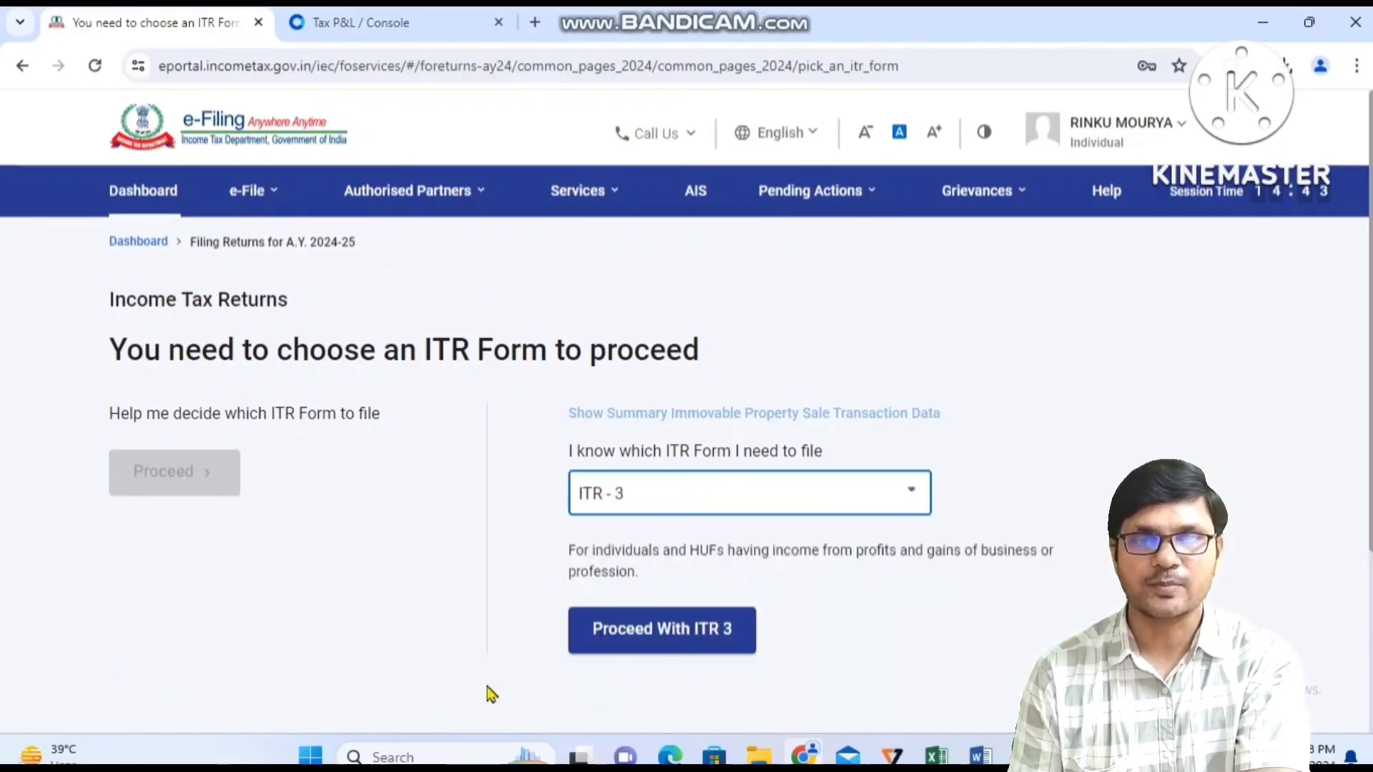
pyautogui.click(698, 626)
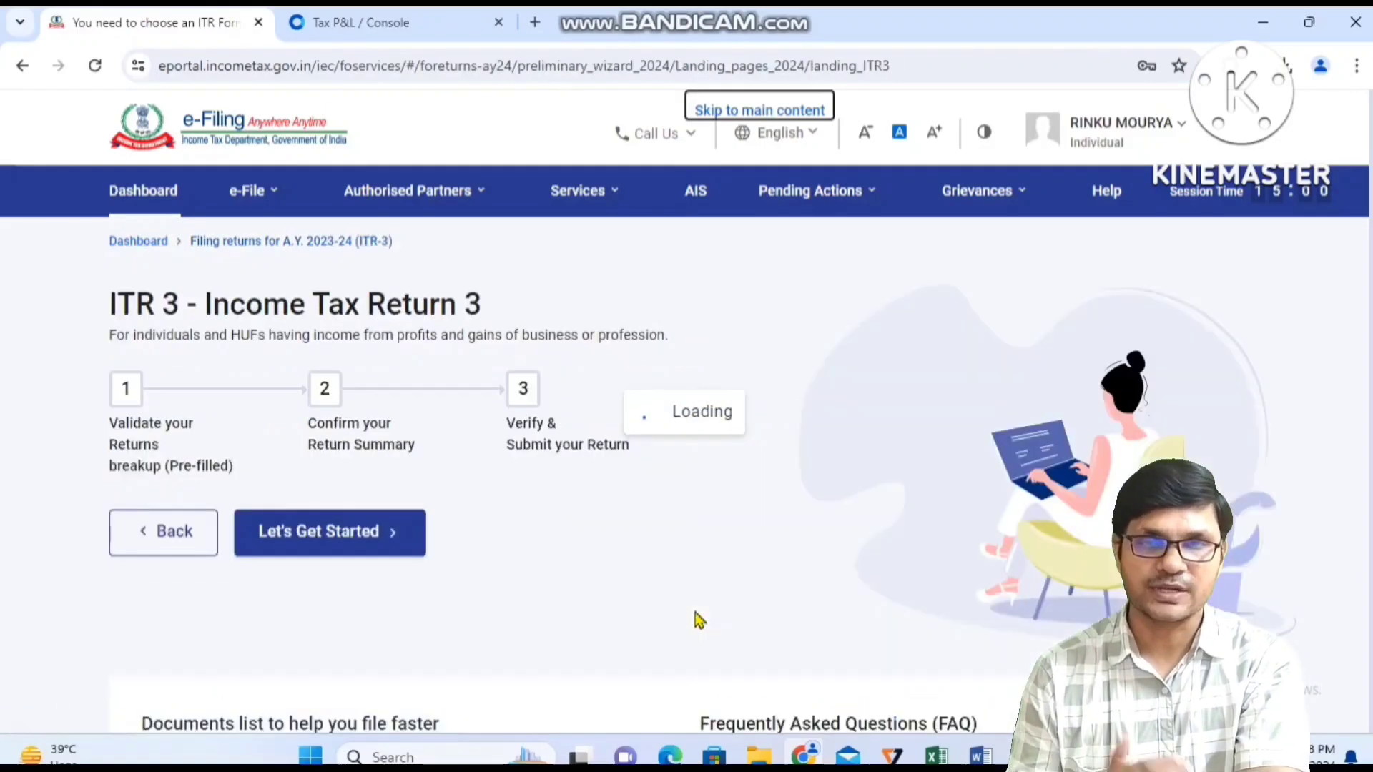
# Get started with ITR-3 and give "Taxable income is more than basic exemption limit" as the filing reason.
pyautogui.click(360, 552)
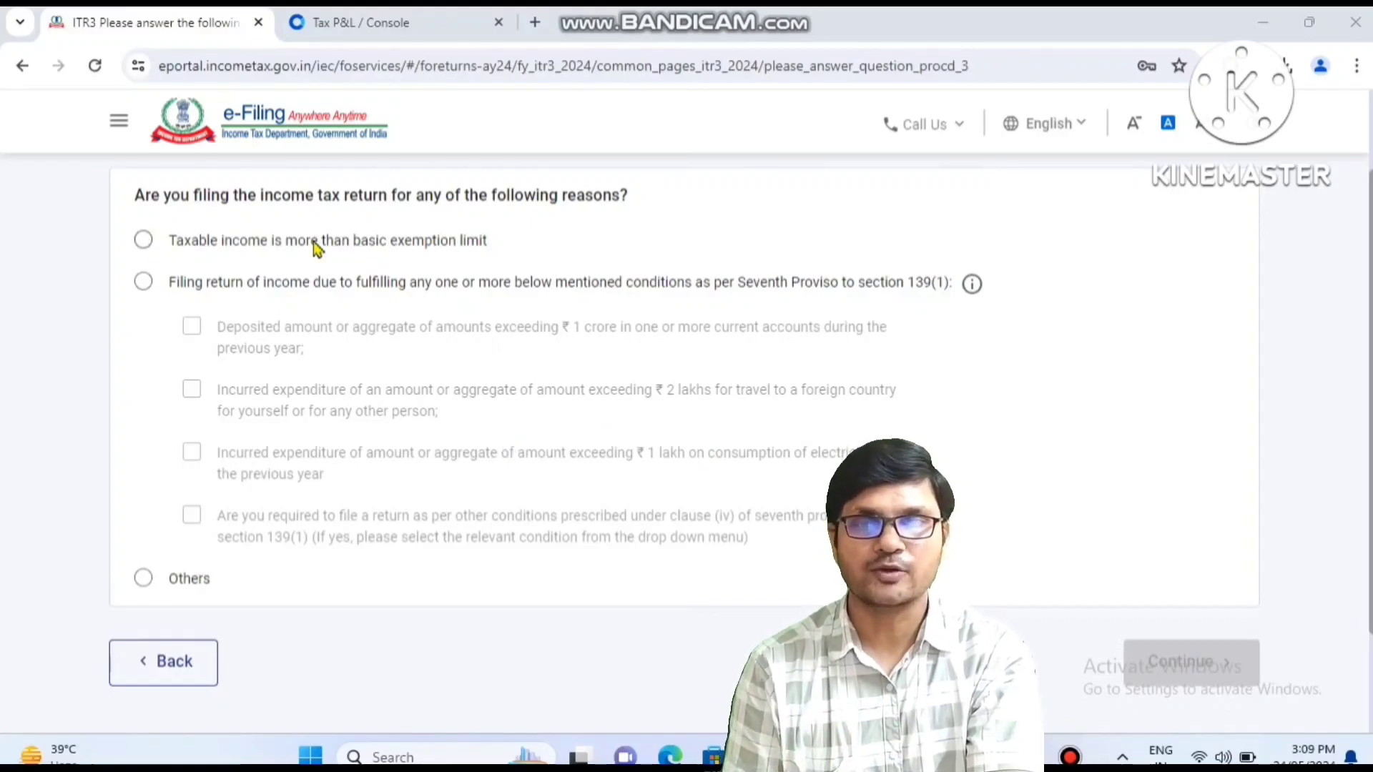
pyautogui.click(144, 241)
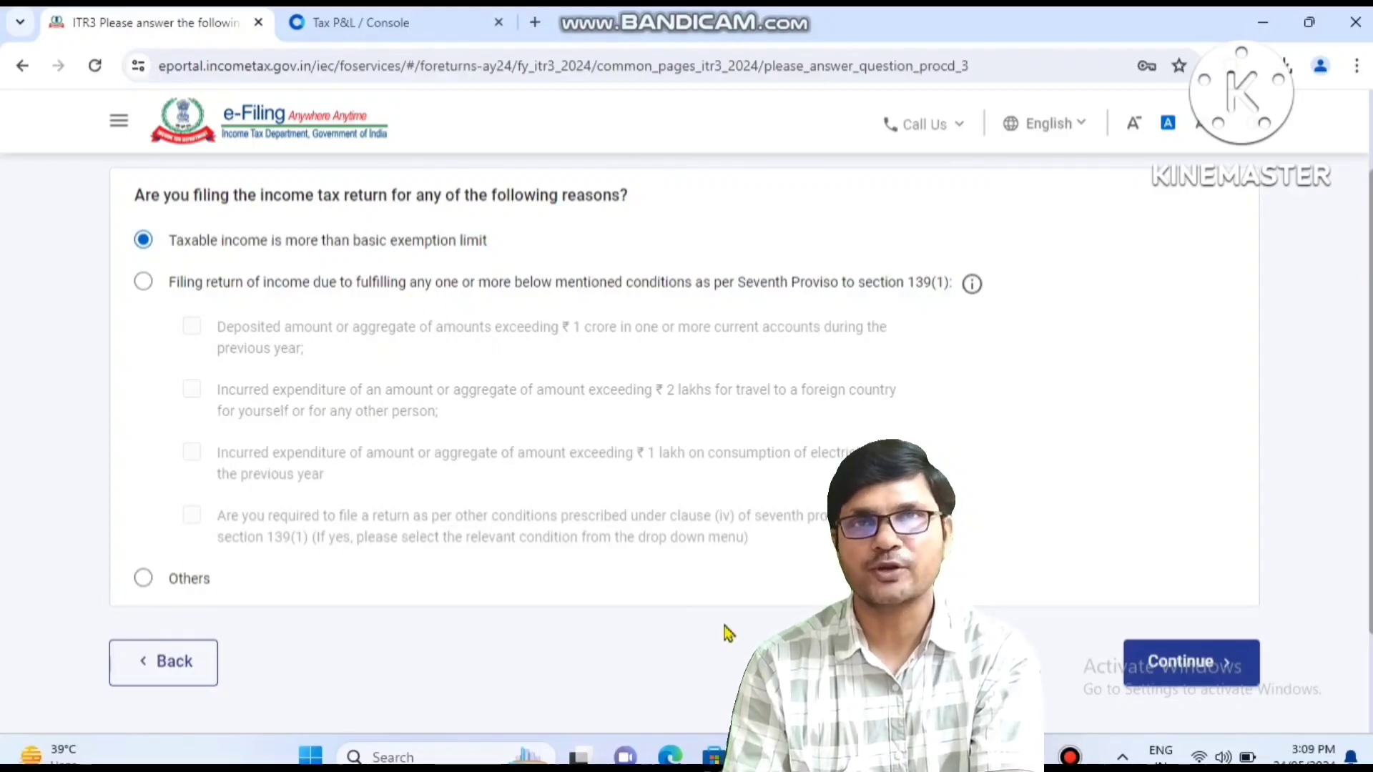
pyautogui.click(1130, 654)
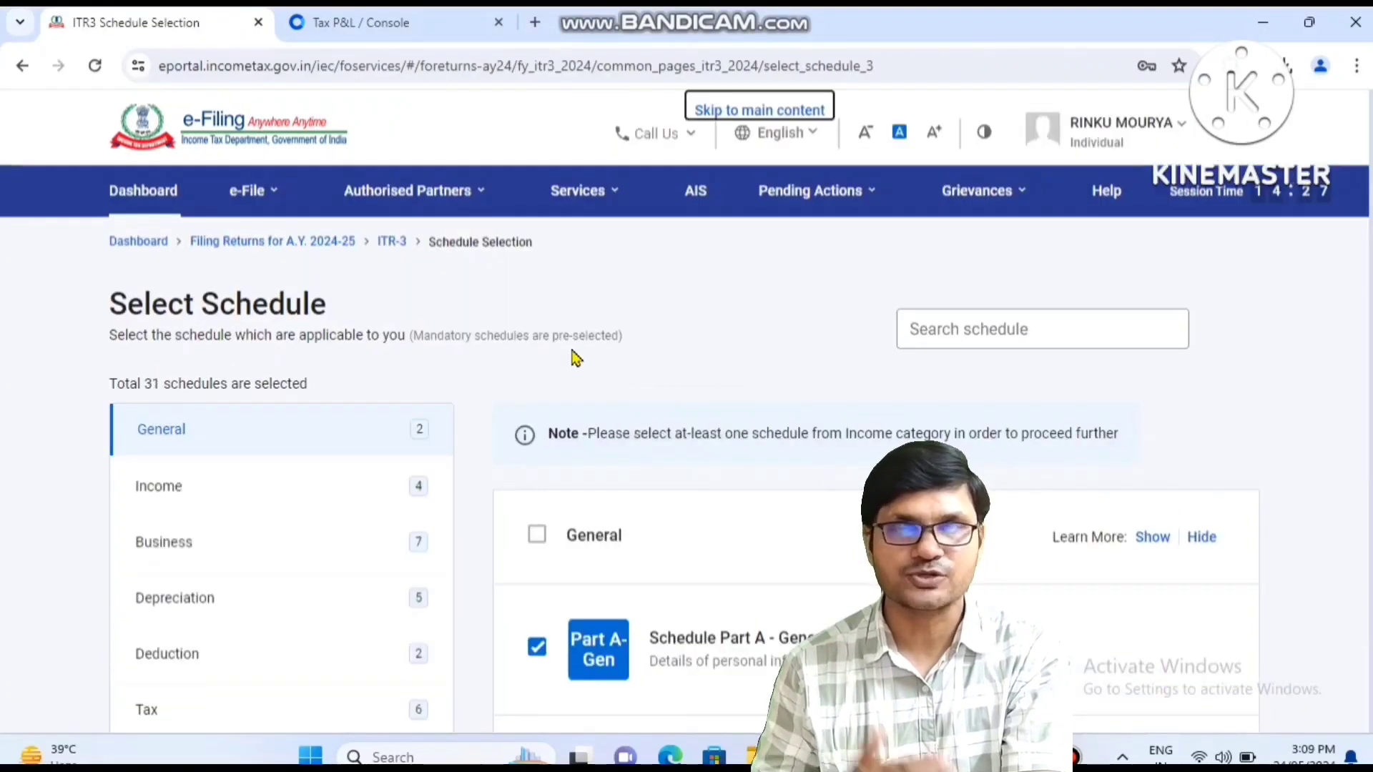
# Deselect Schedule Salary and Schedule Capital Gains in the Income category of the schedule selection.
pyautogui.scroll(-1, 628, 404)
pyautogui.scroll(-4, 628, 405)
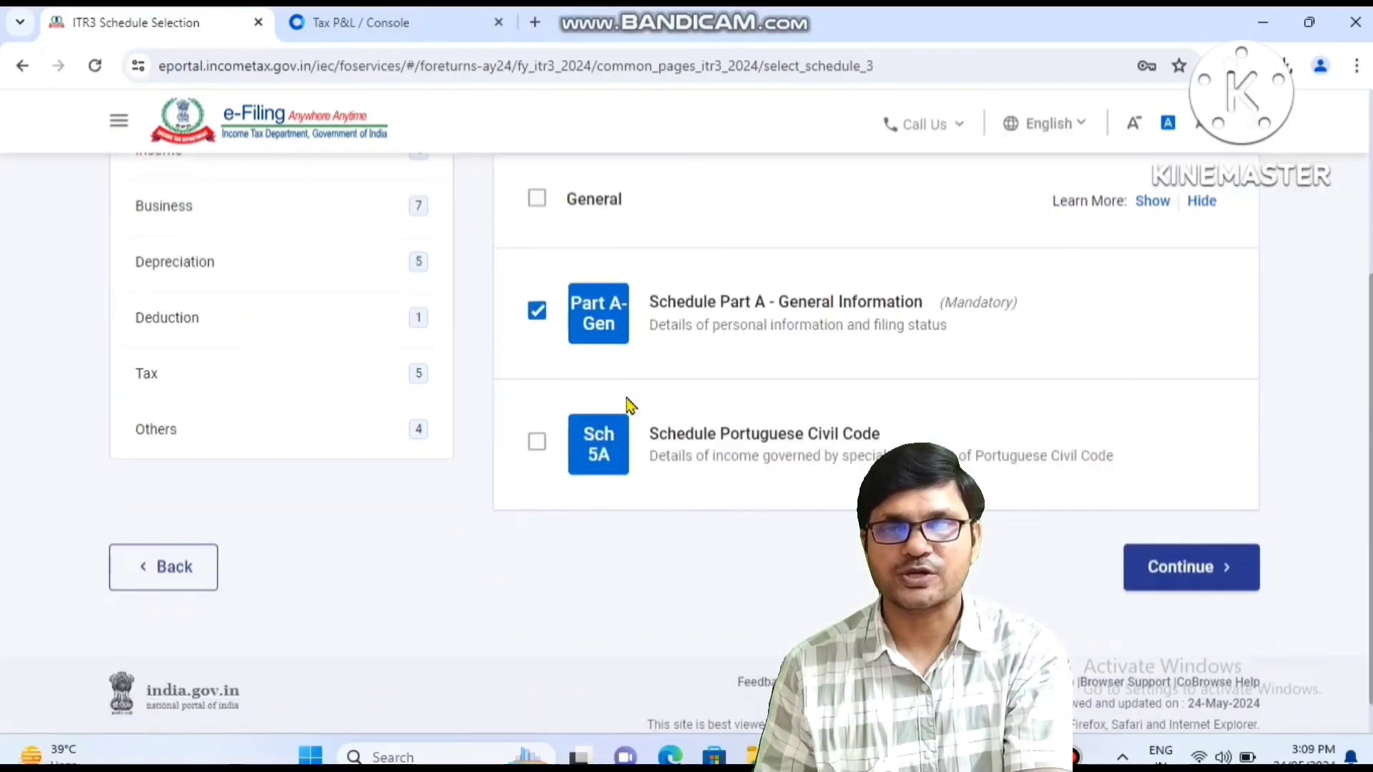
pyautogui.scroll(2, 628, 405)
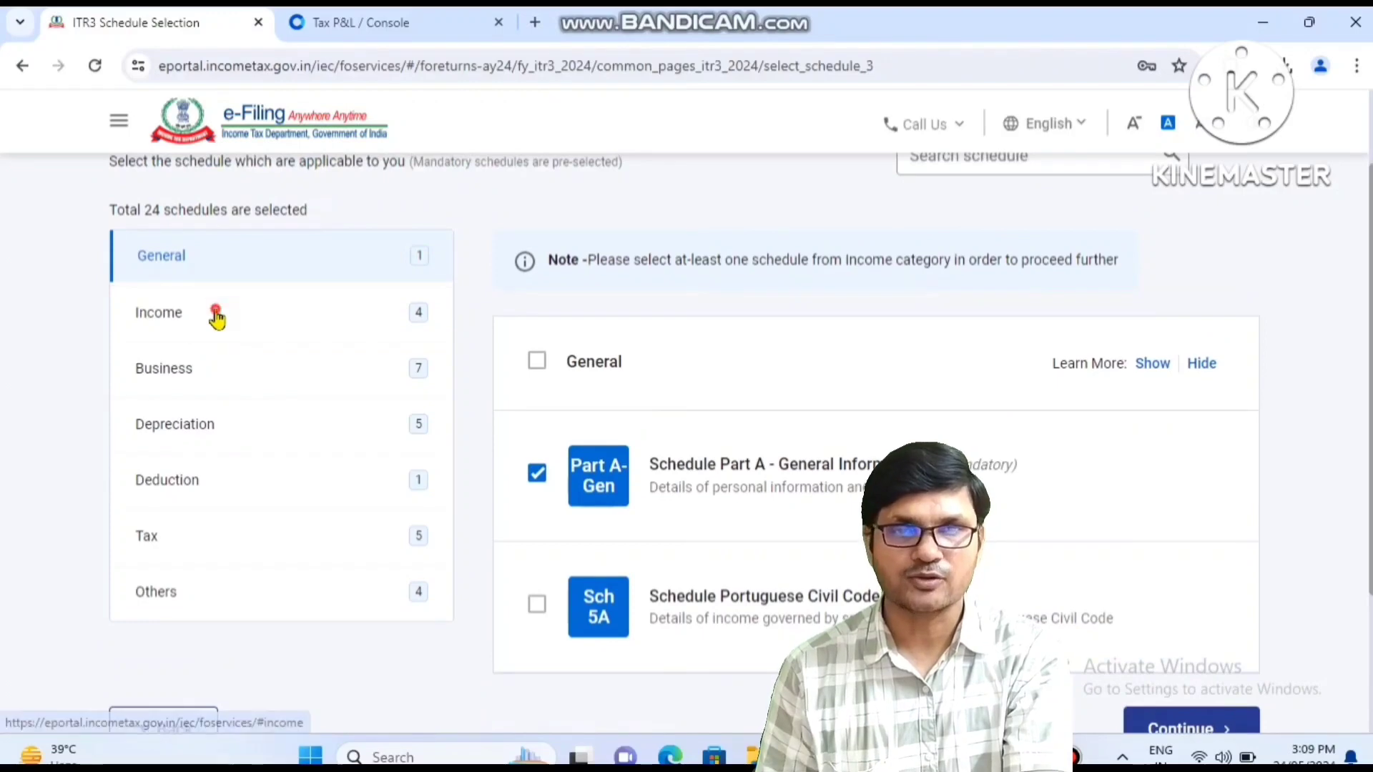
pyautogui.click(216, 317)
pyautogui.scroll(-3, 685, 349)
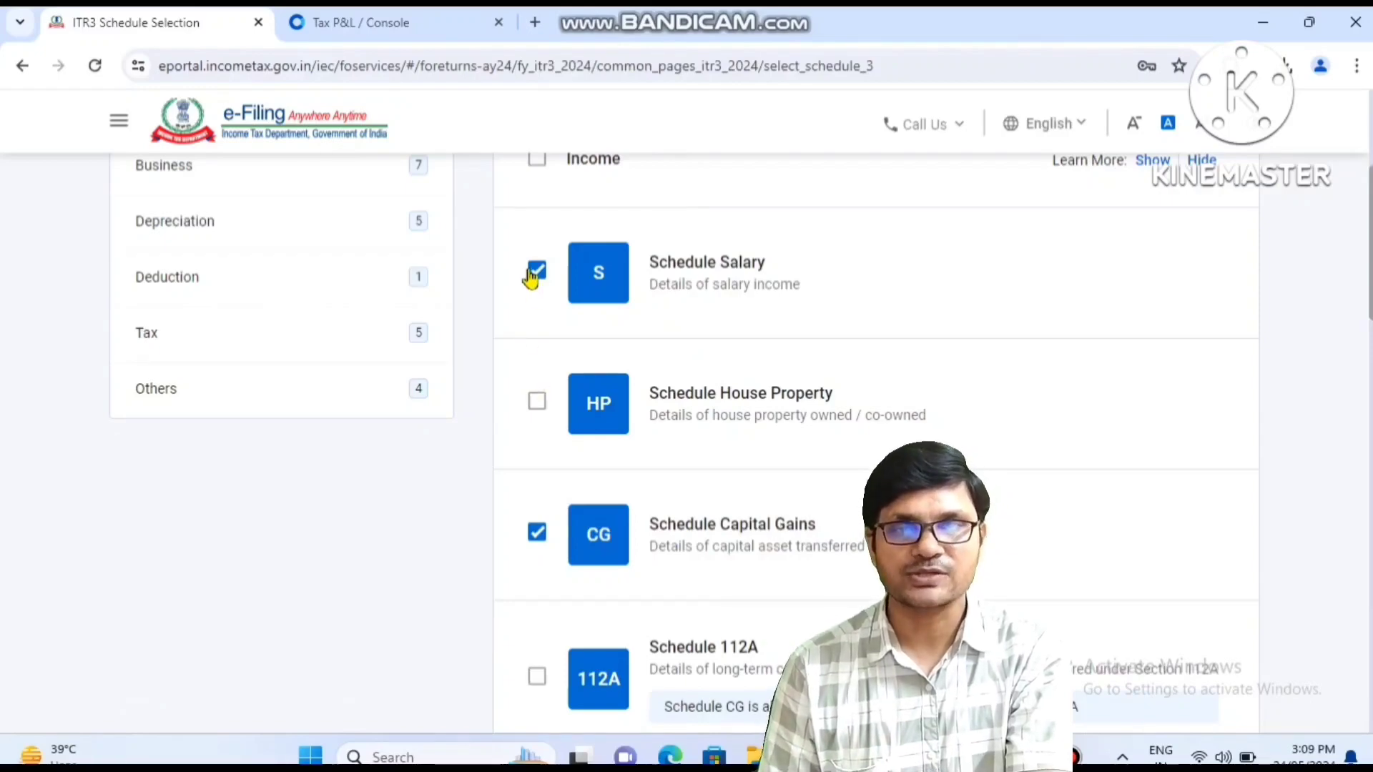
pyautogui.click(536, 273)
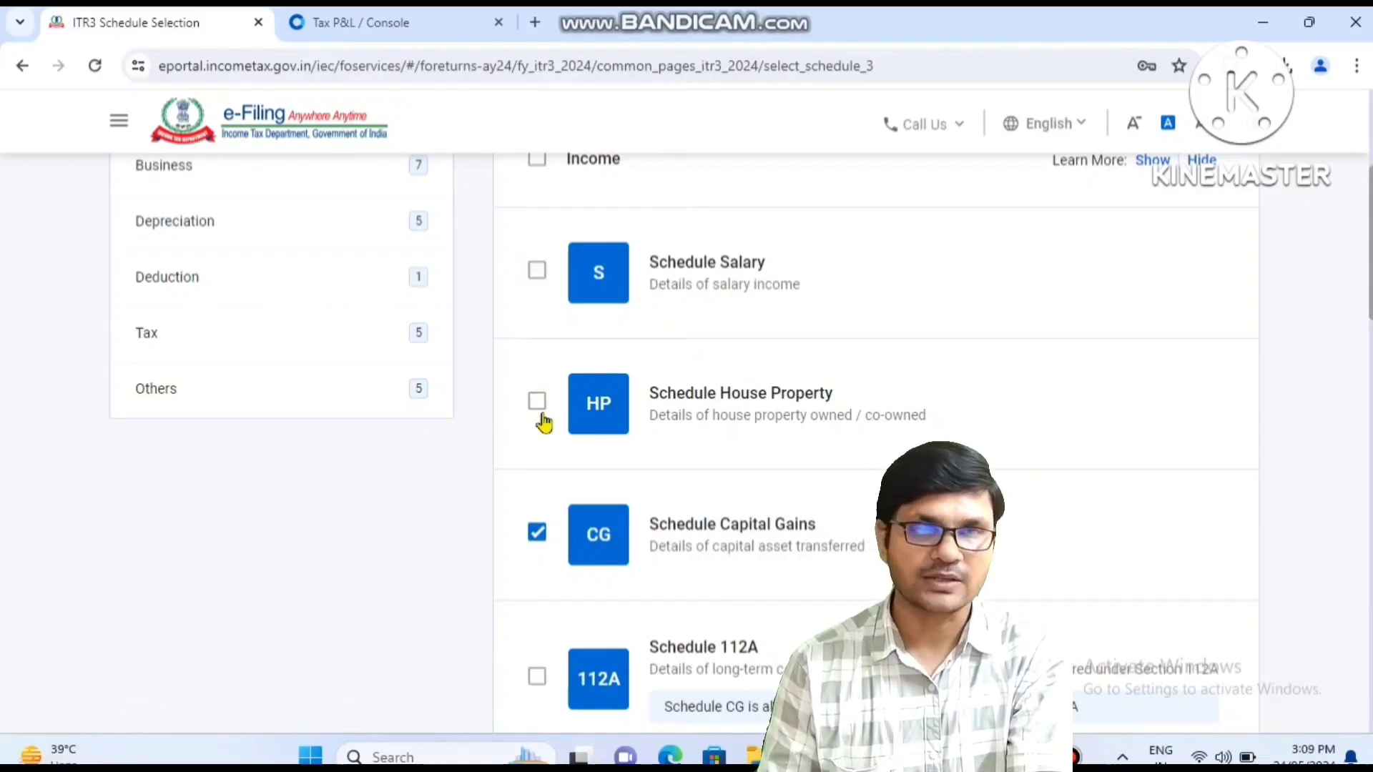
pyautogui.click(536, 535)
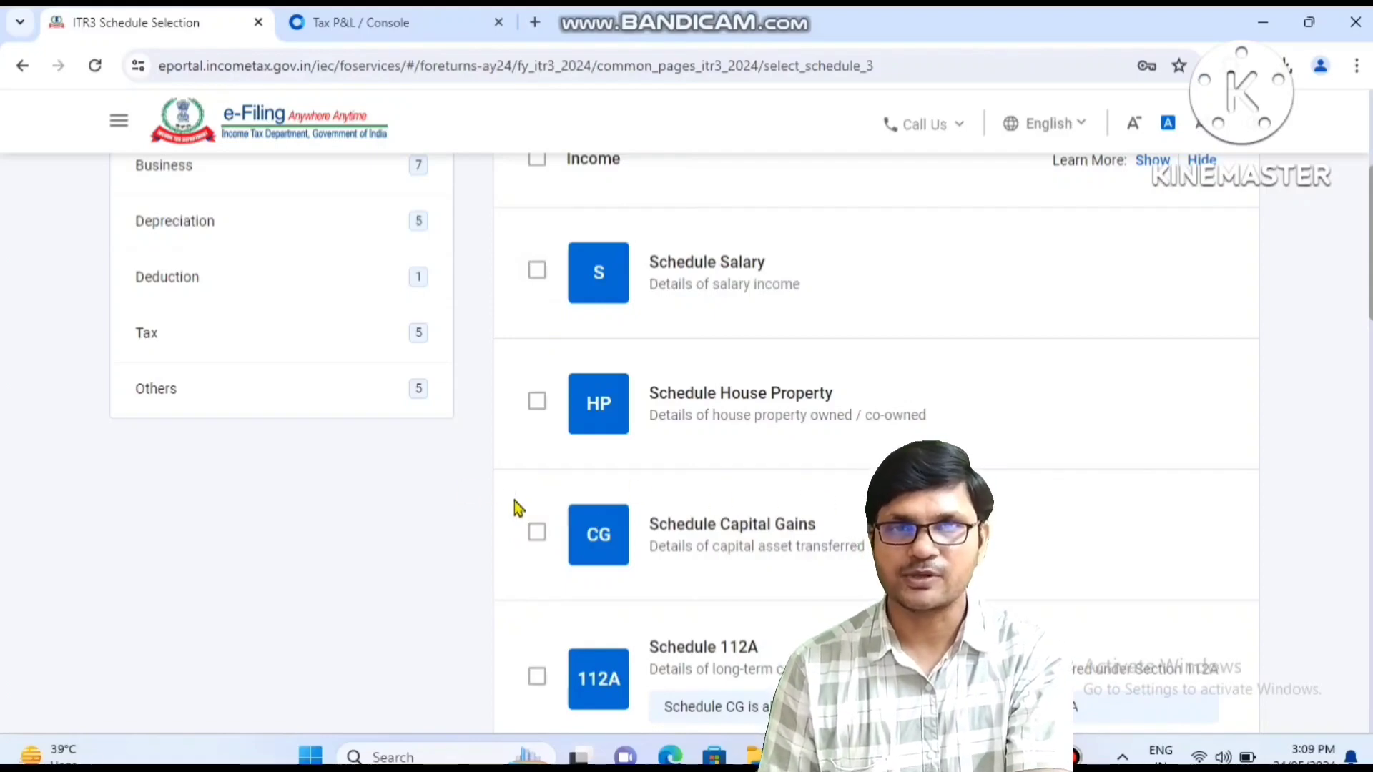
# Review the pre-selected schedules in the Business category.
pyautogui.click(366, 187)
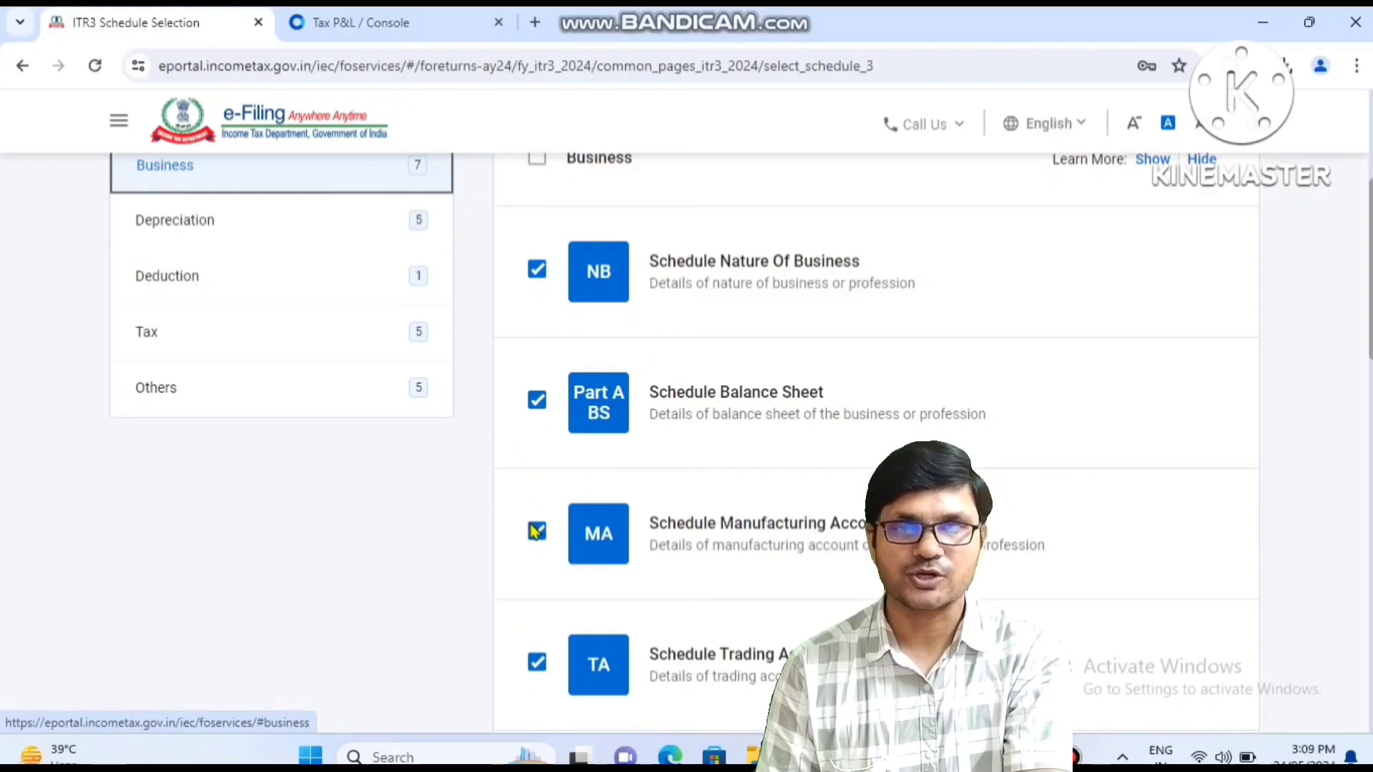
pyautogui.click(456, 565)
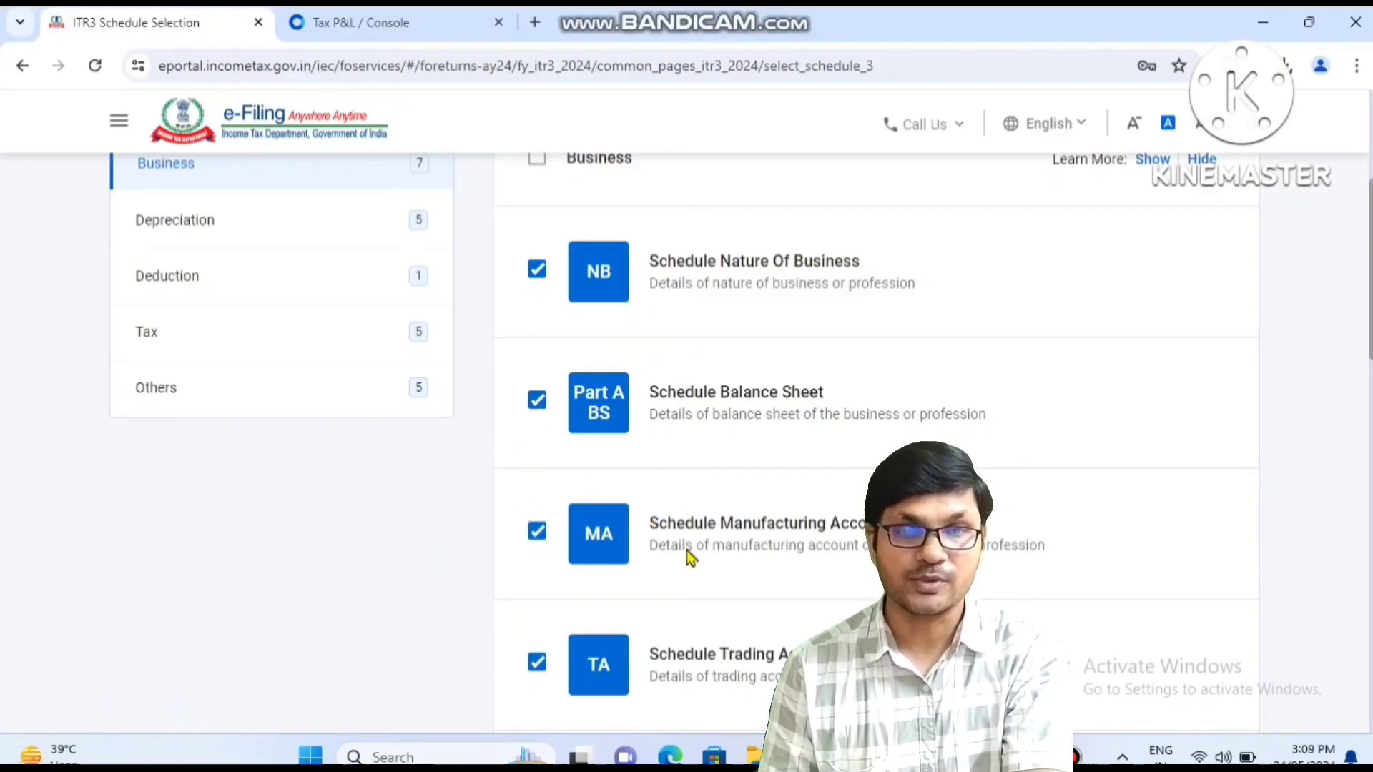
pyautogui.scroll(-3, 440, 575)
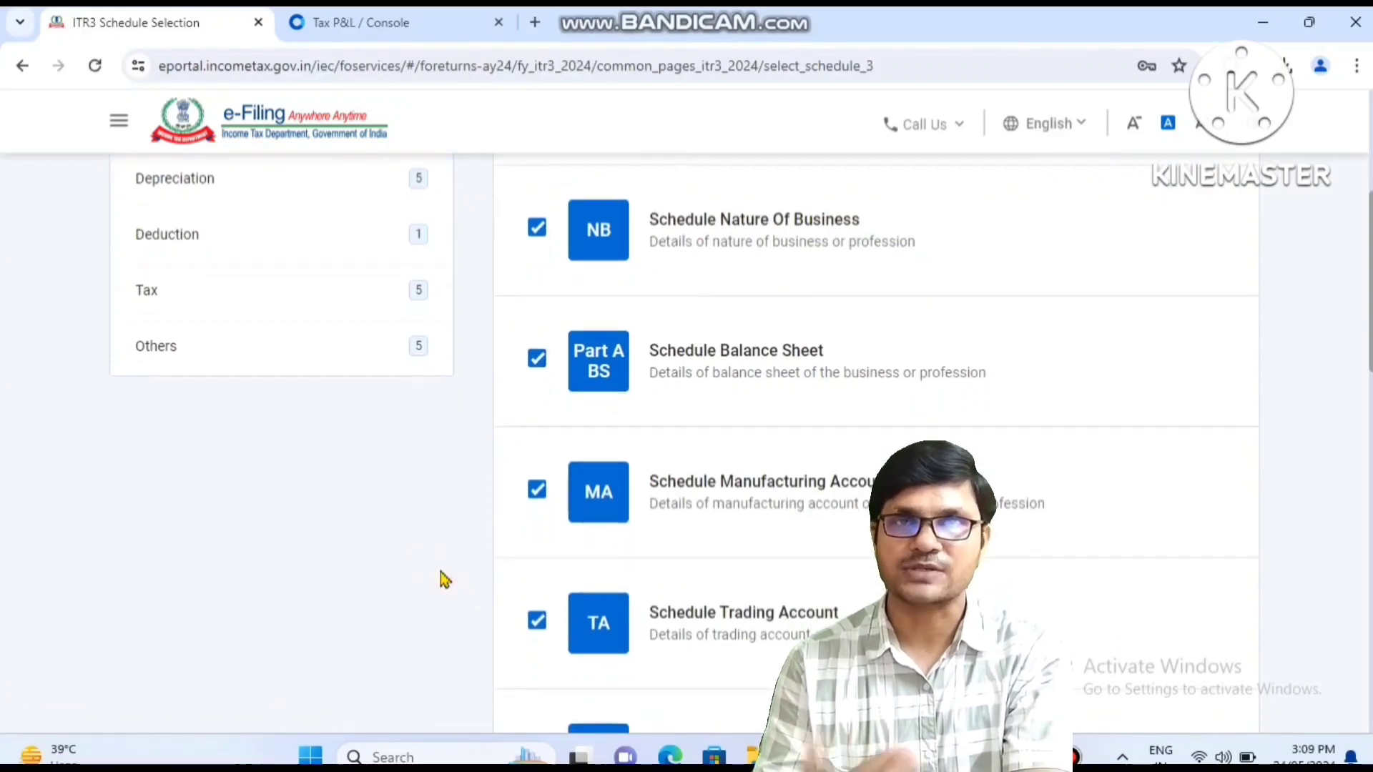
pyautogui.scroll(3, 440, 576)
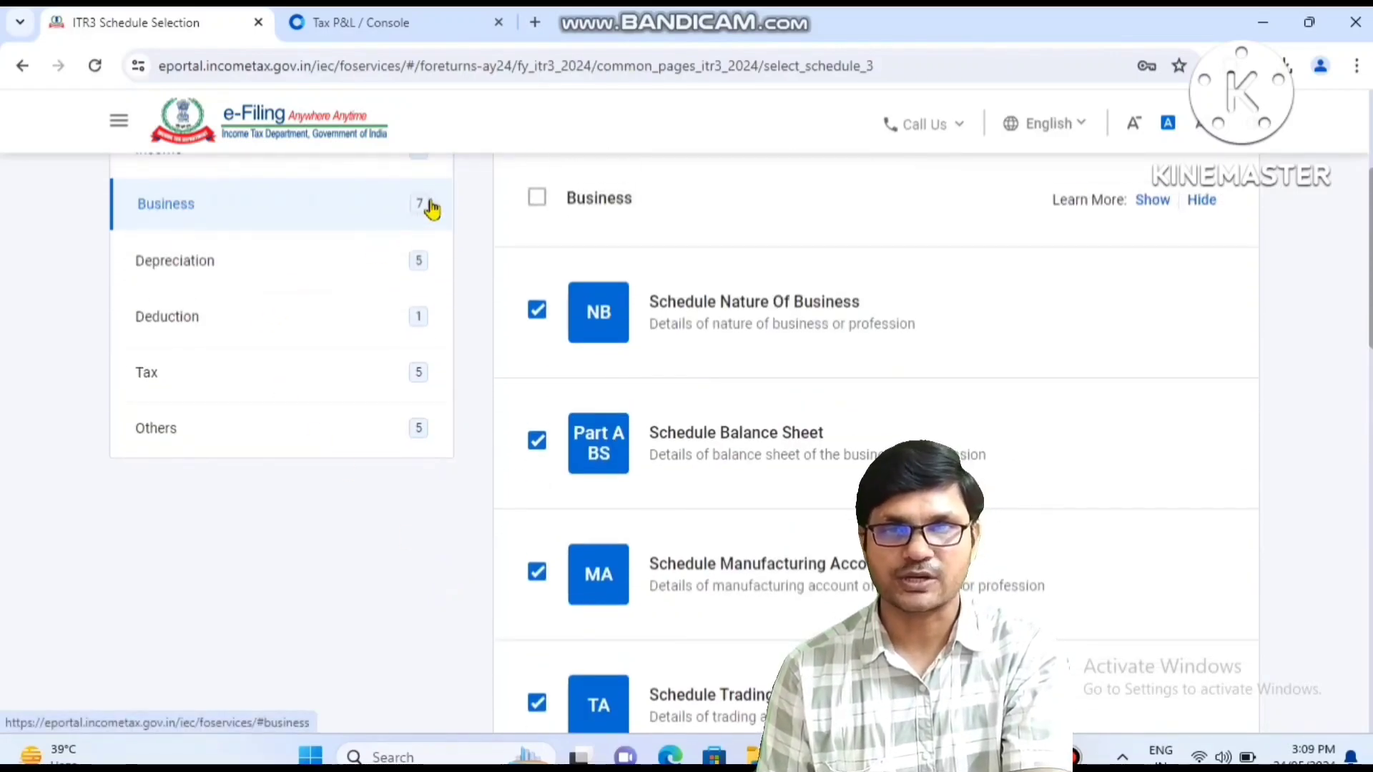
pyautogui.scroll(1, 429, 207)
pyautogui.click(326, 188)
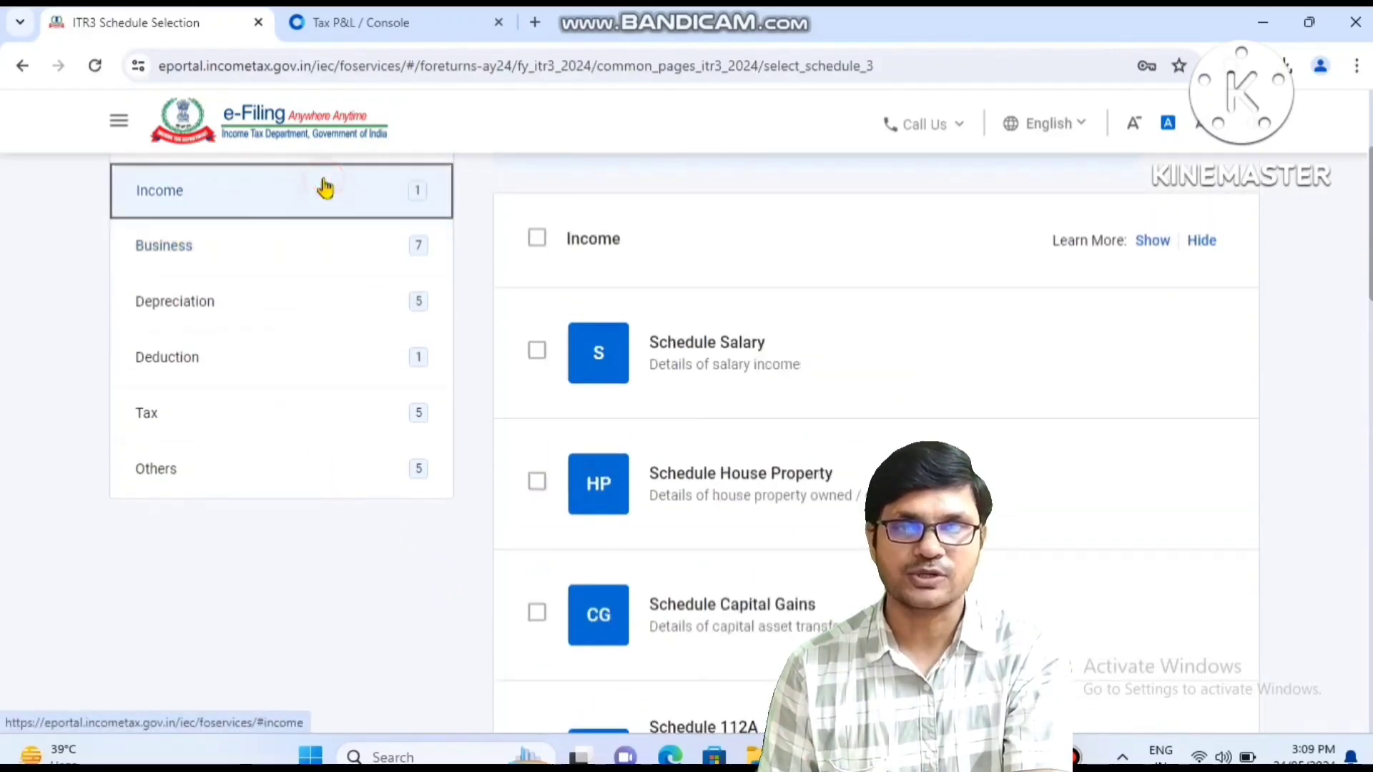
pyautogui.click(536, 351)
pyautogui.click(538, 484)
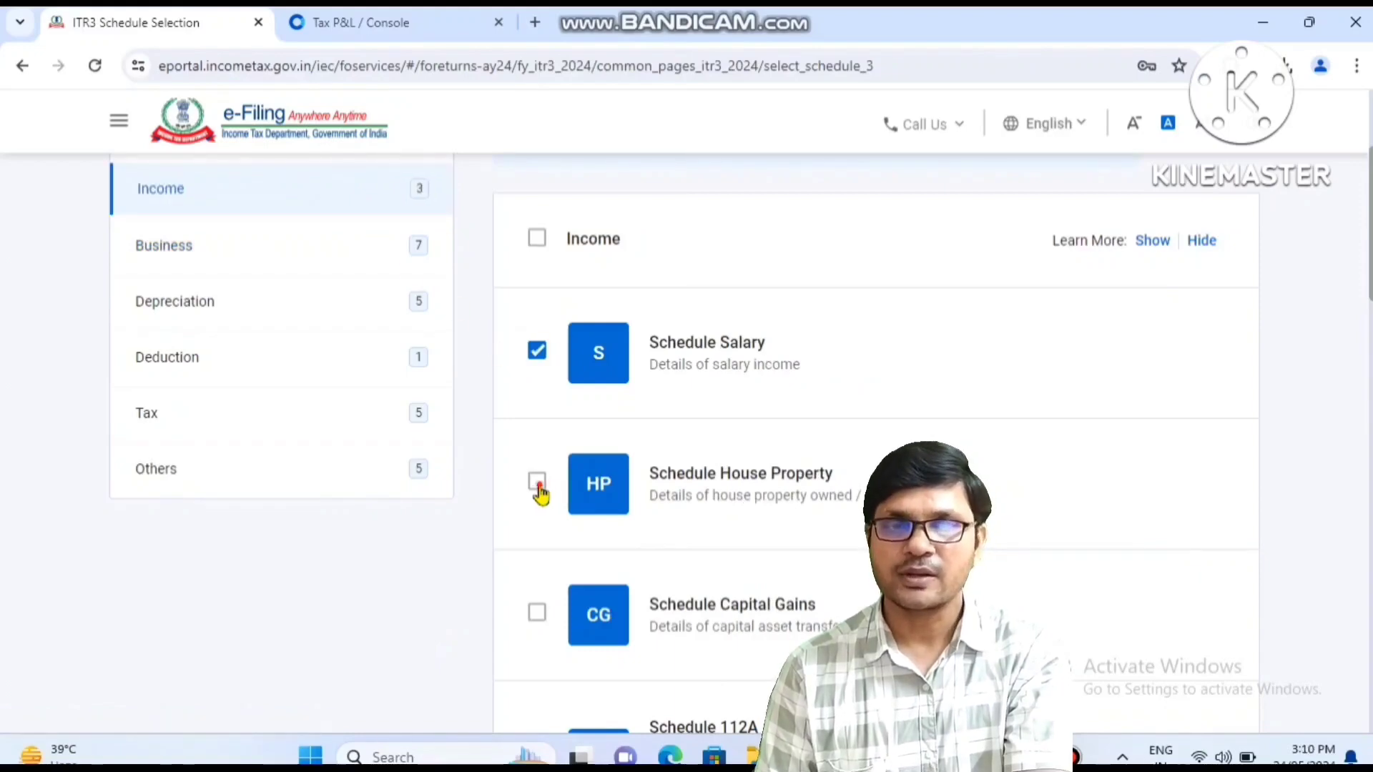
pyautogui.click(537, 614)
pyautogui.click(537, 614)
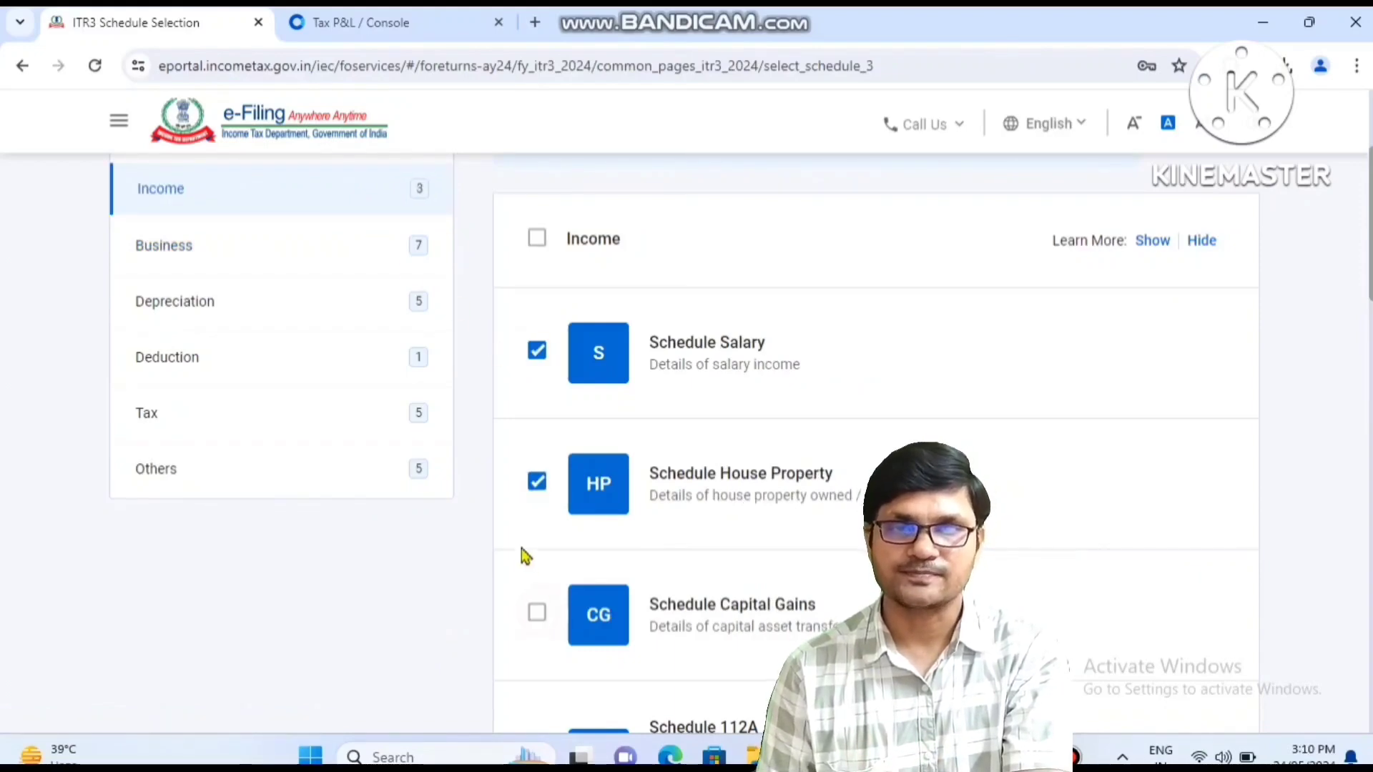
pyautogui.click(537, 485)
pyautogui.click(538, 352)
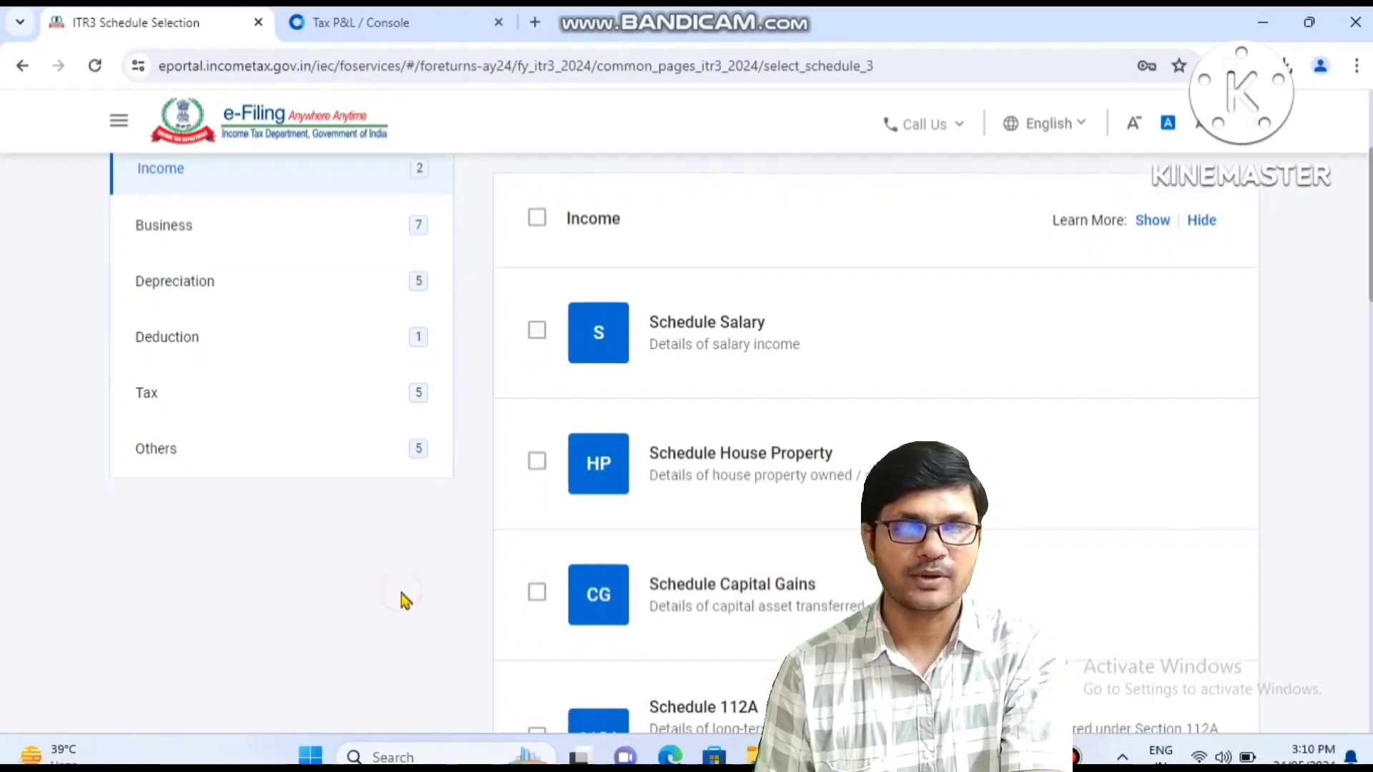
# Confirm the schedule selection together with its disclaimer and skip the schedule questions.
pyautogui.scroll(-6, 402, 601)
pyautogui.scroll(-8, 877, 439)
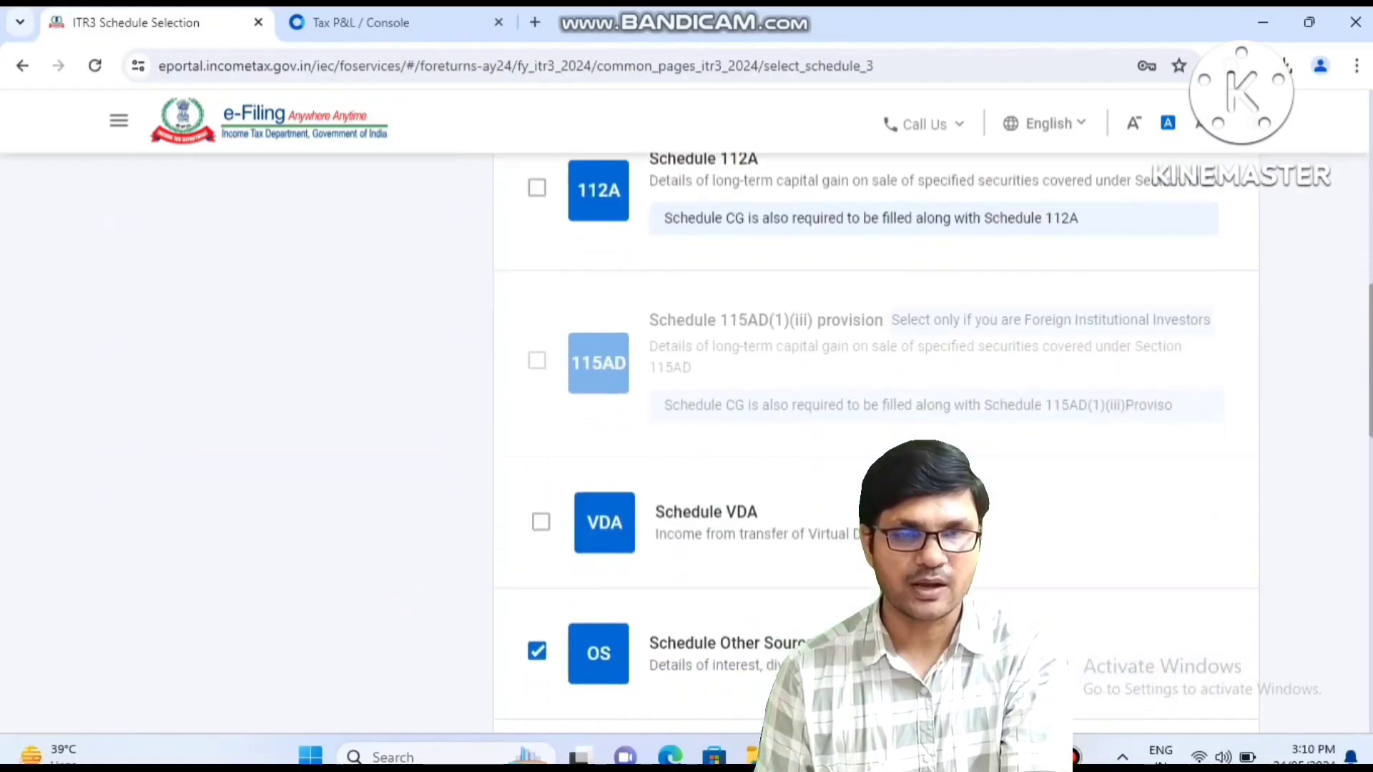
pyautogui.scroll(-6, 877, 443)
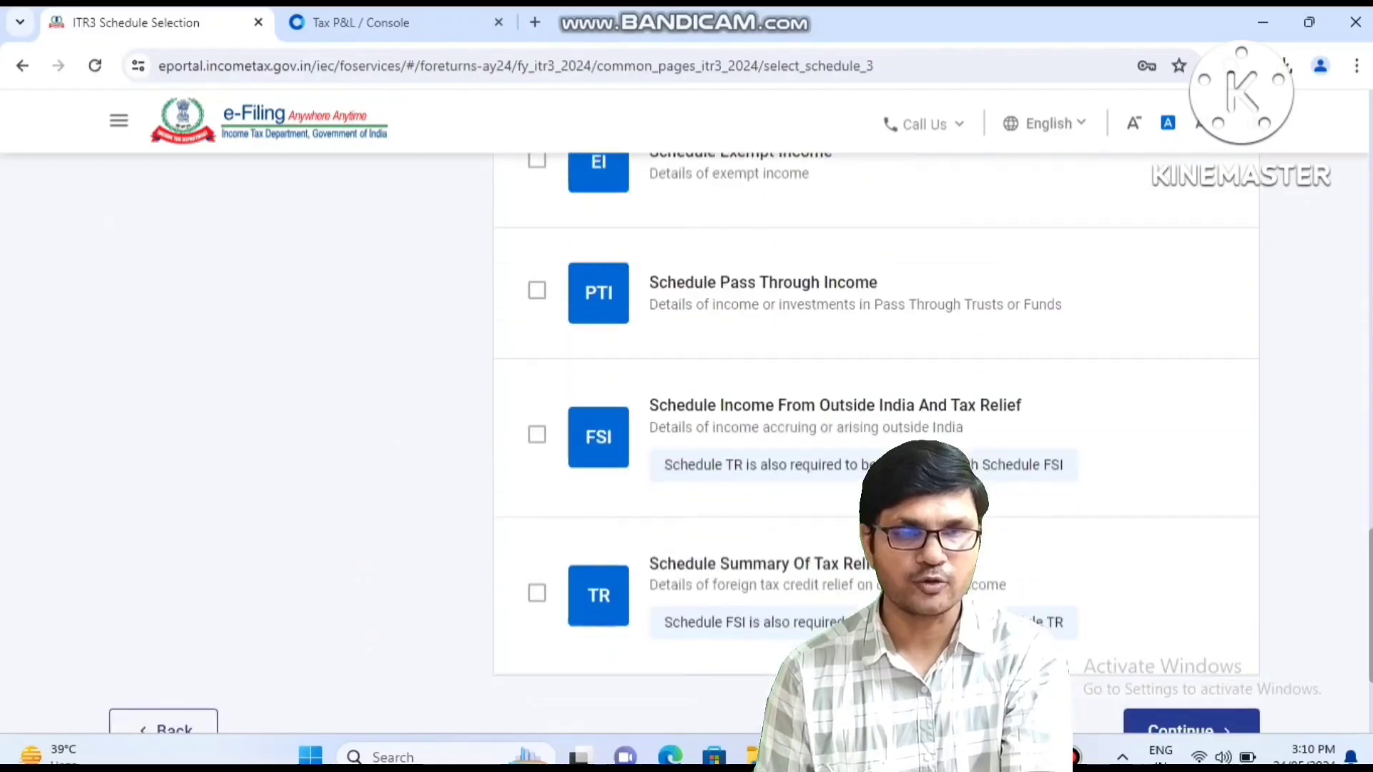
pyautogui.click(1162, 691)
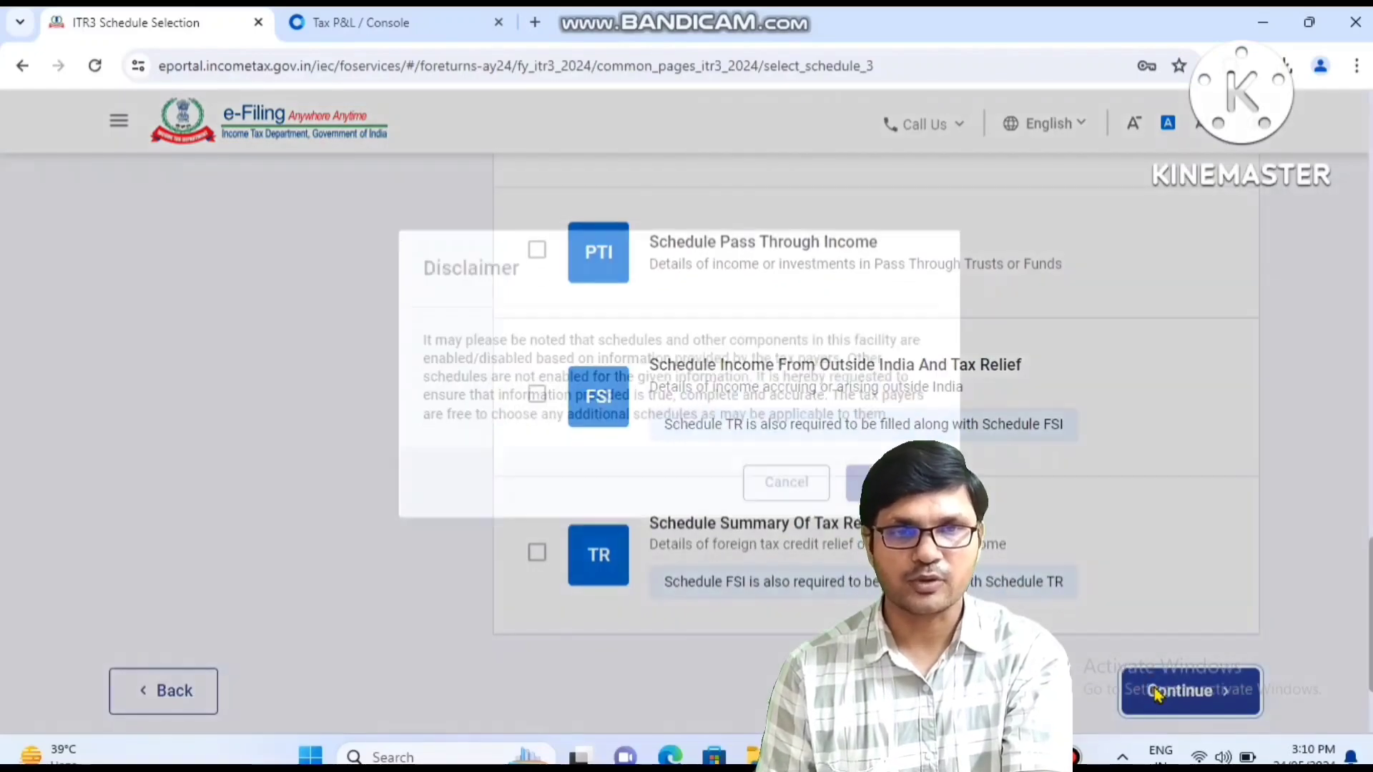
pyautogui.click(880, 520)
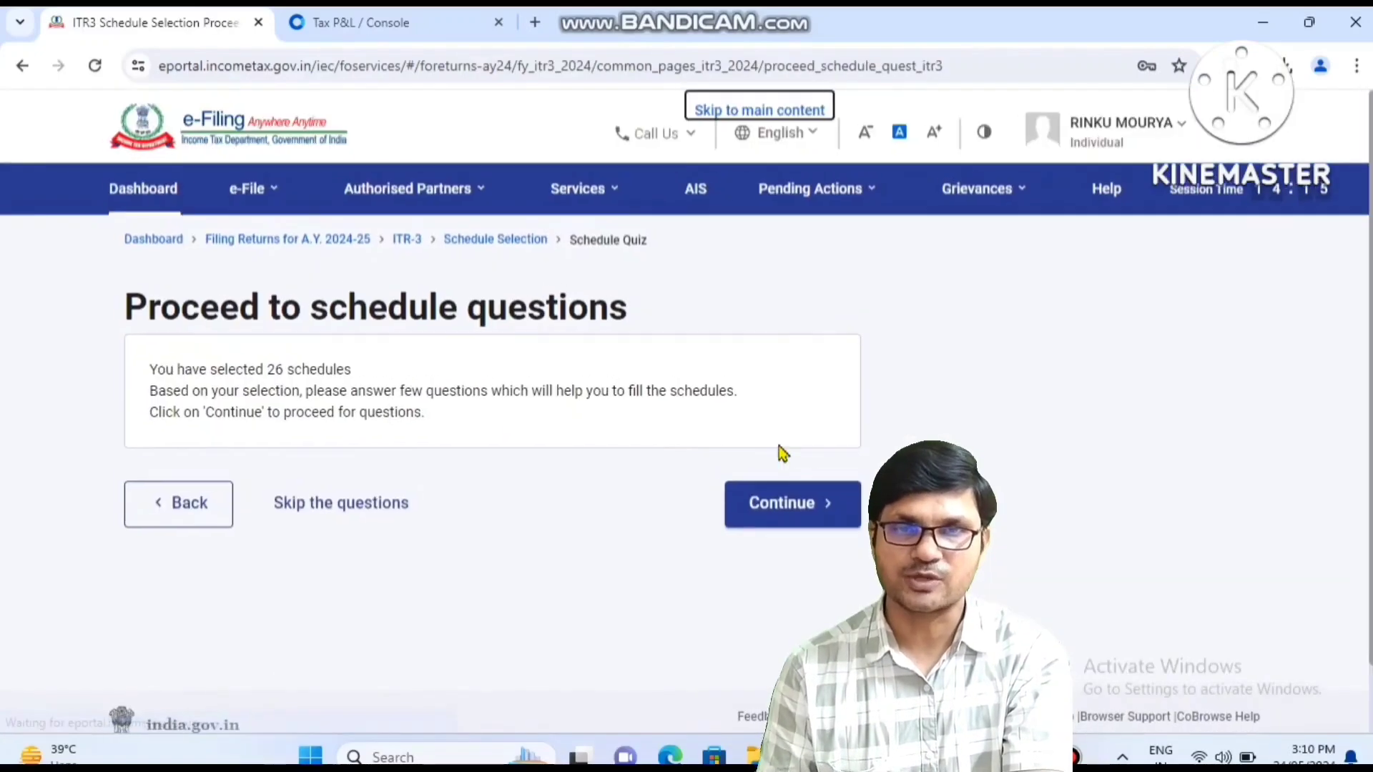
pyautogui.click(335, 504)
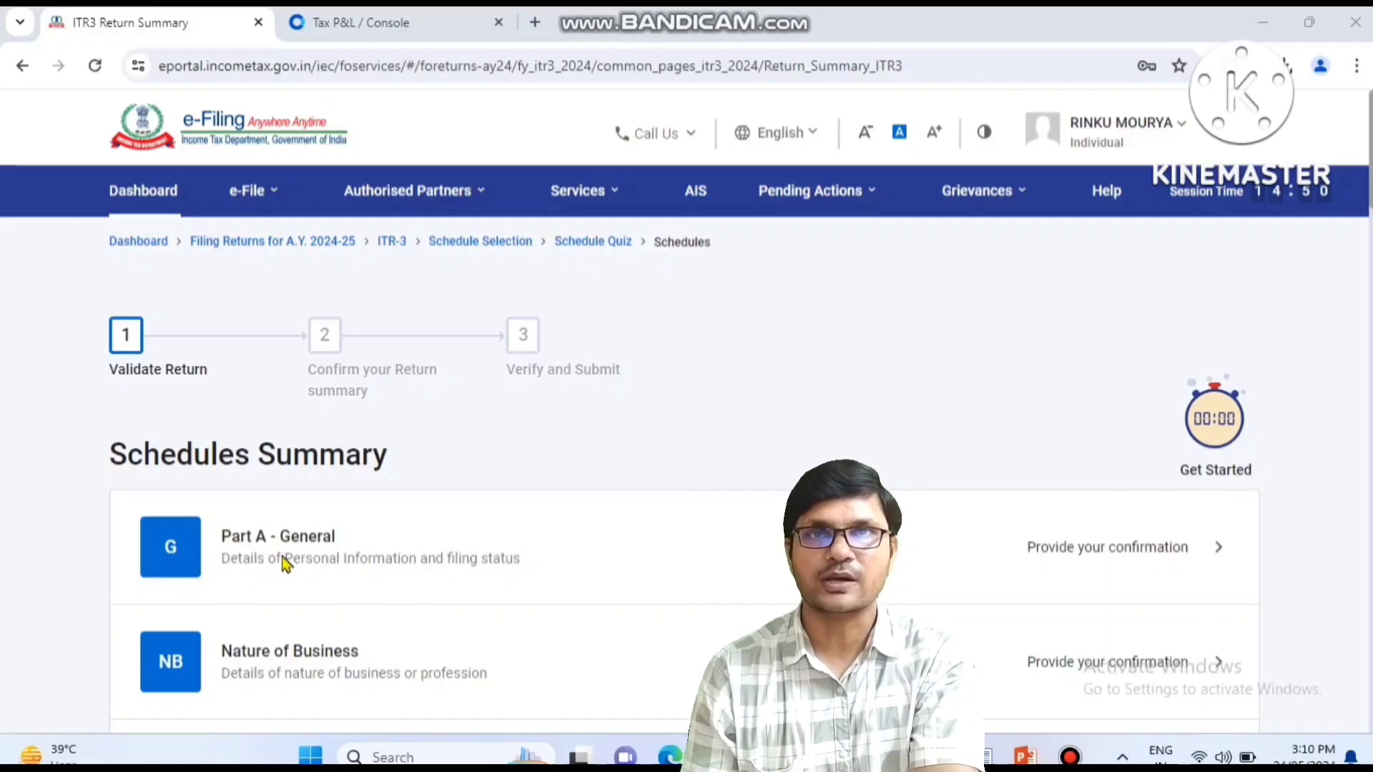
# Open the Part A - General schedule and select 31st July as the due date for filing.
pyautogui.click(284, 563)
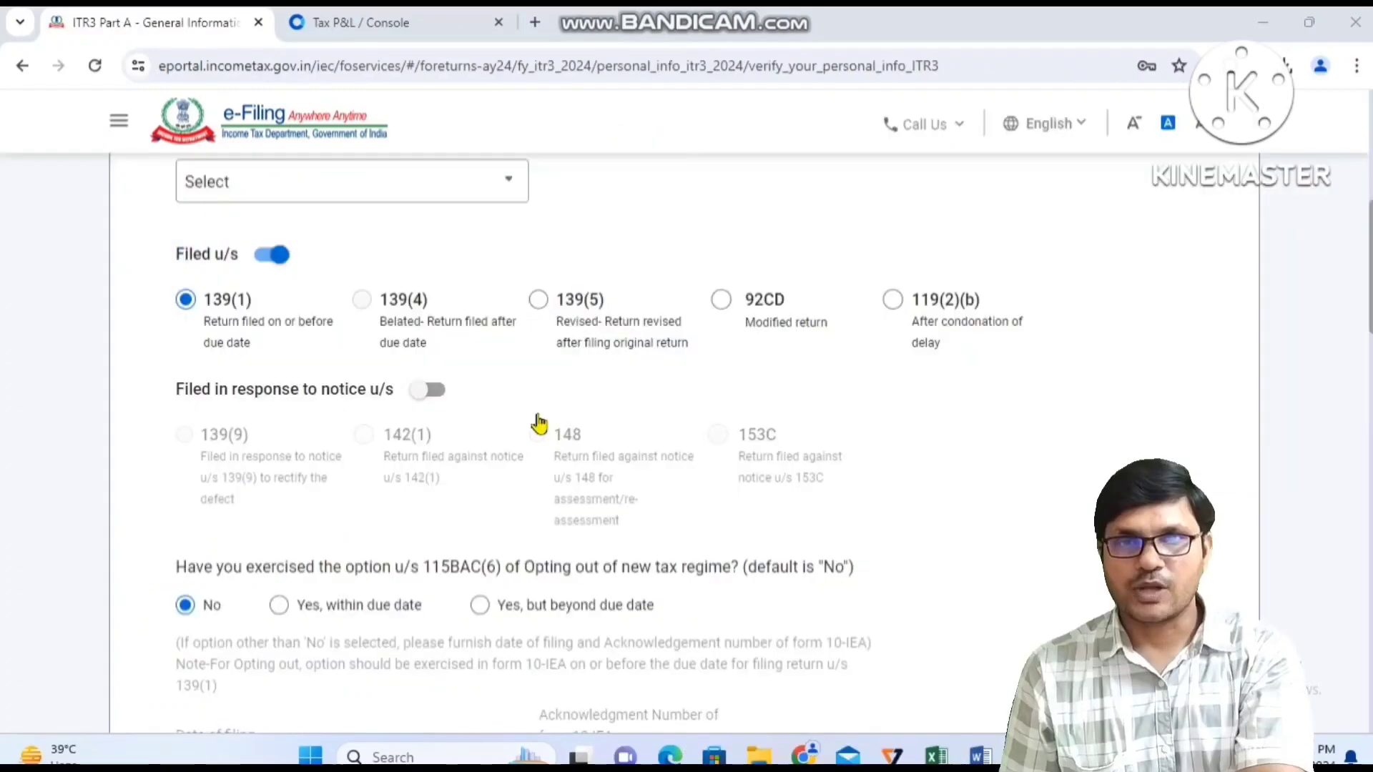
pyautogui.click(415, 193)
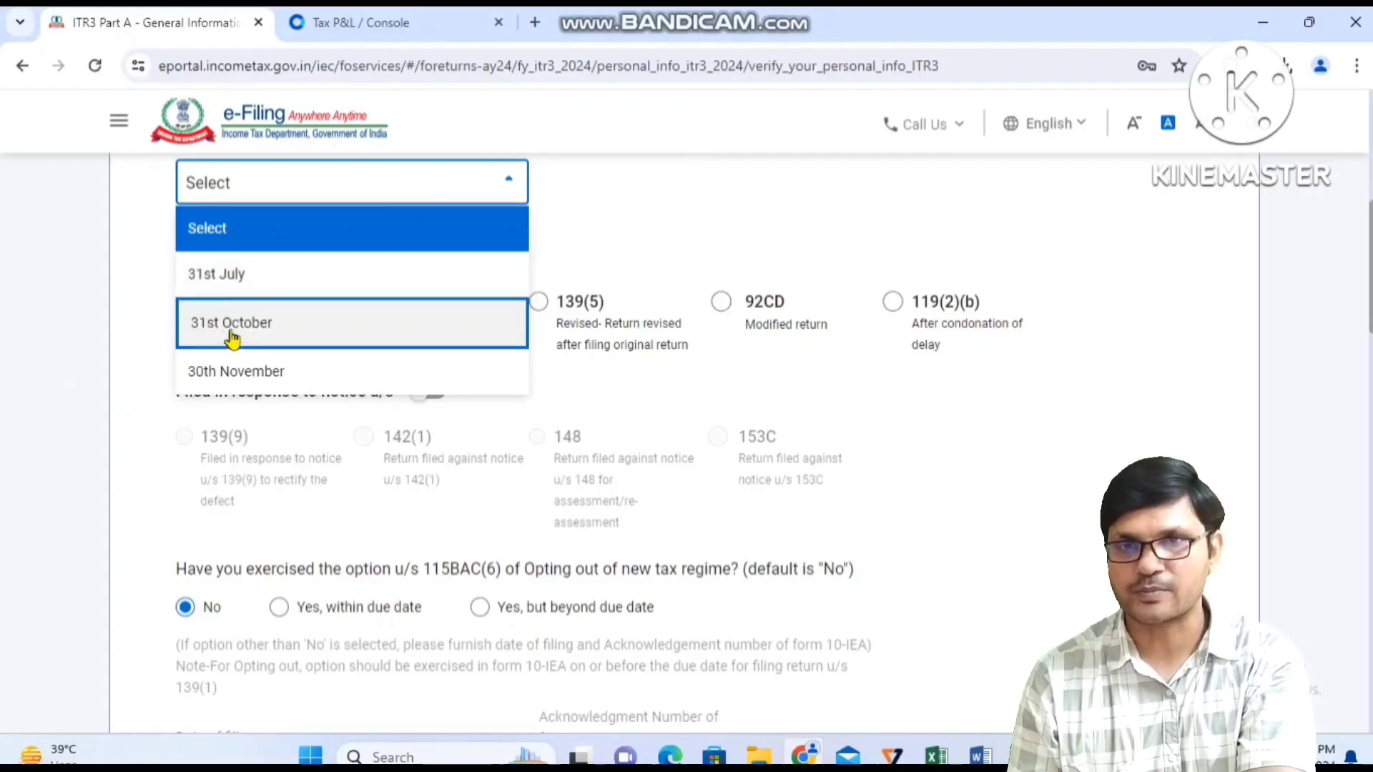
pyautogui.click(234, 284)
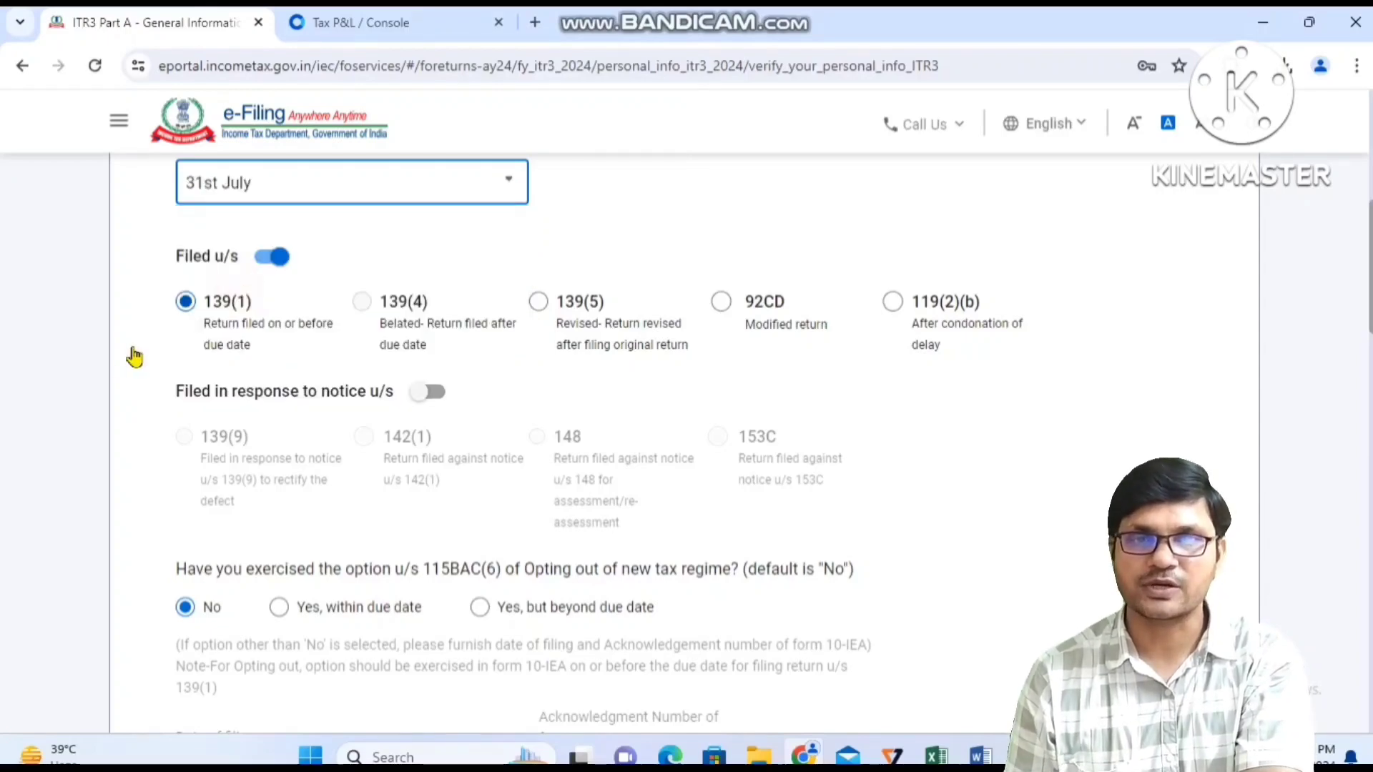
pyautogui.click(129, 390)
pyautogui.scroll(-5, 131, 393)
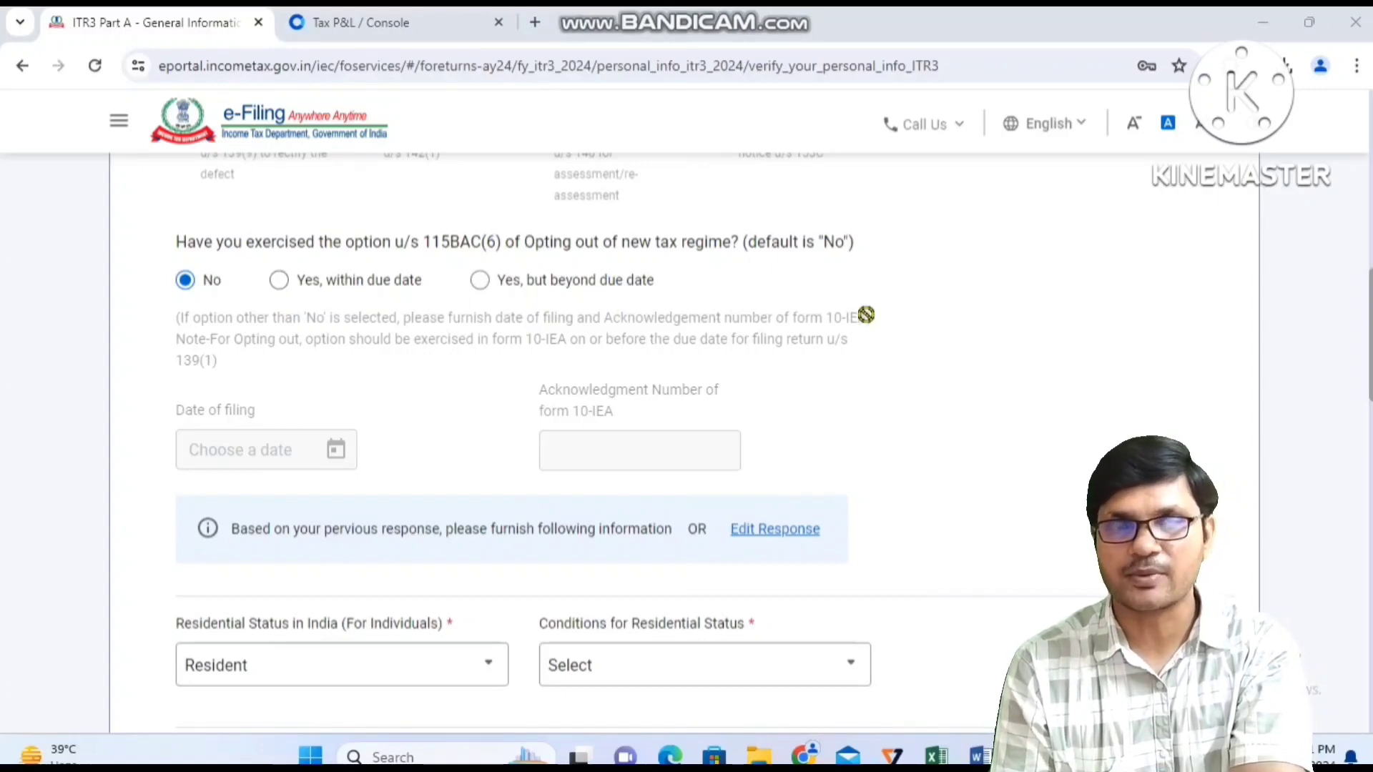
# Set the condition for residential status to being in India for 182 days or more during the previous year [section 6(1)(a)].
pyautogui.click(126, 432)
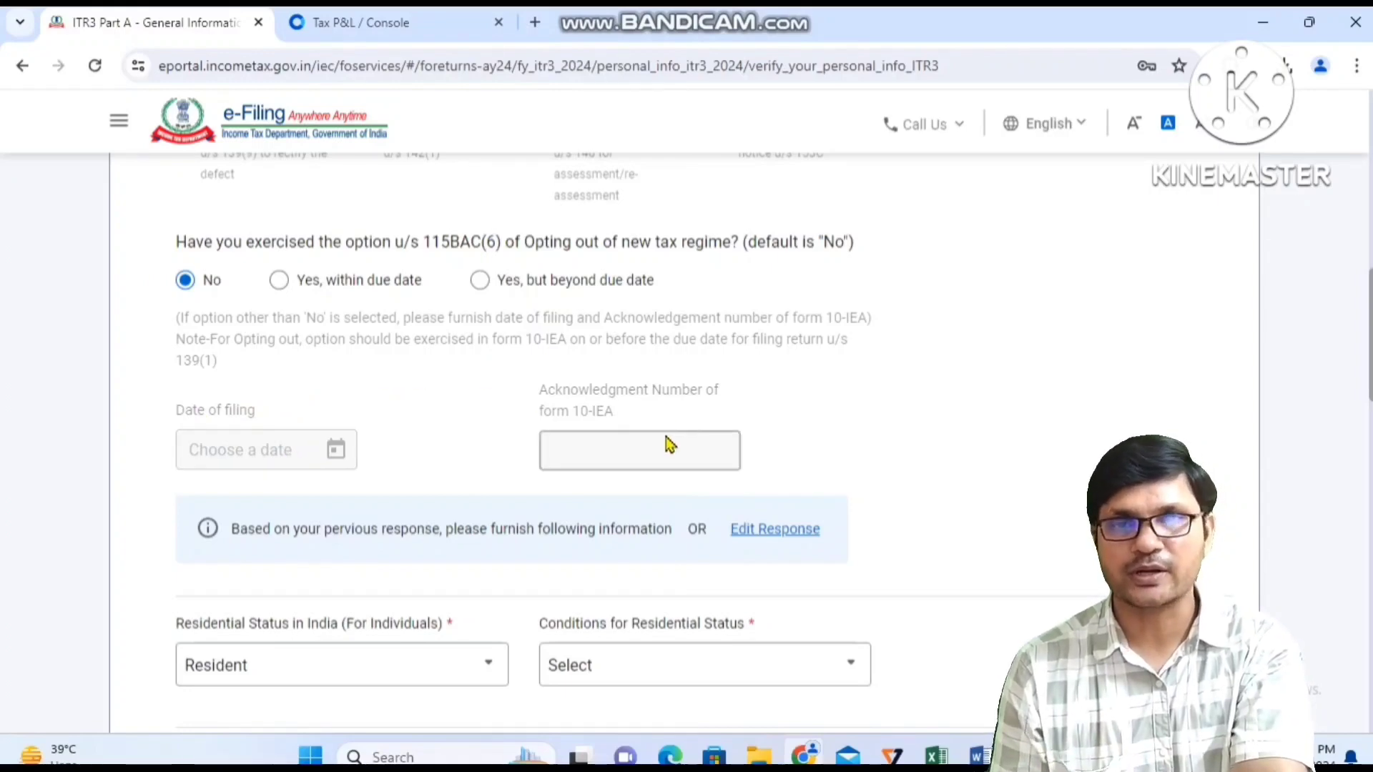
pyautogui.scroll(-2, 347, 391)
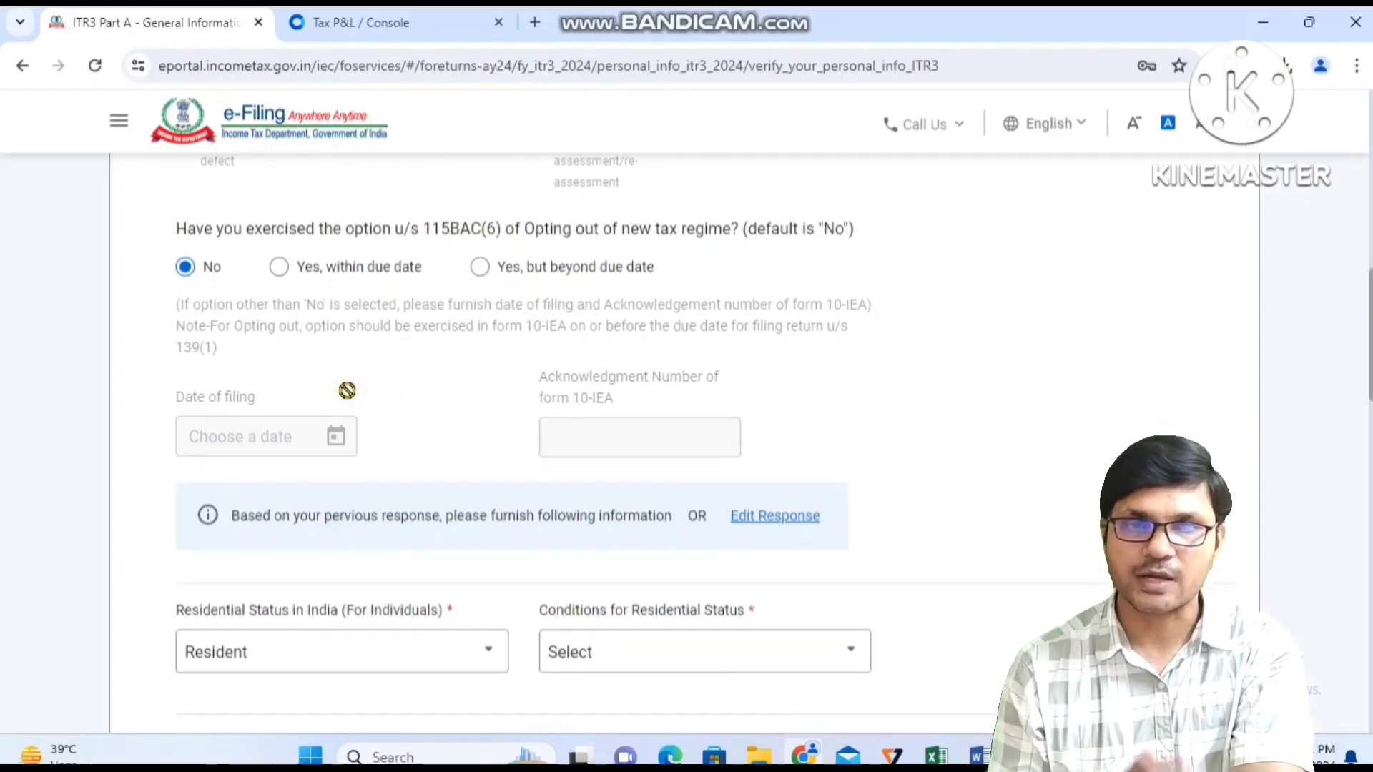
pyautogui.scroll(-6, 346, 390)
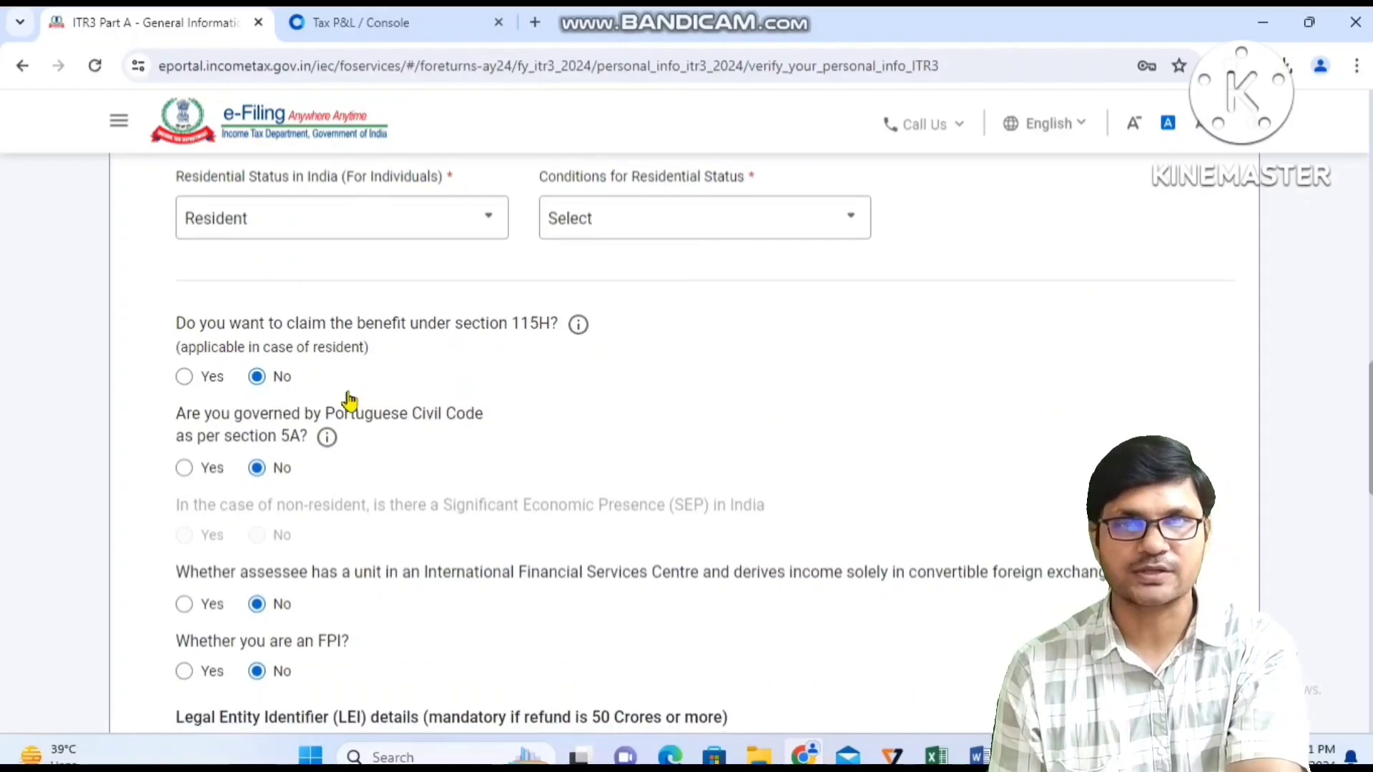
pyautogui.click(662, 233)
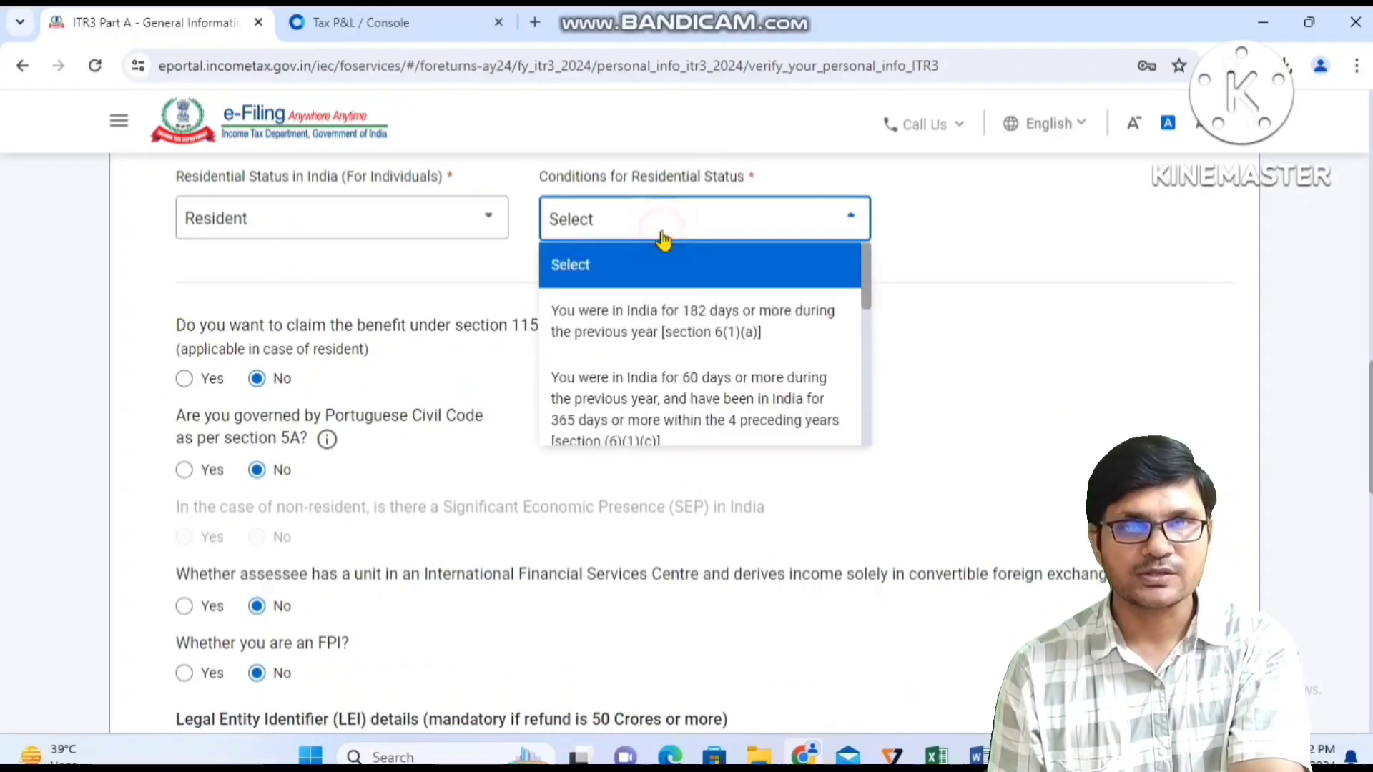
pyautogui.click(629, 313)
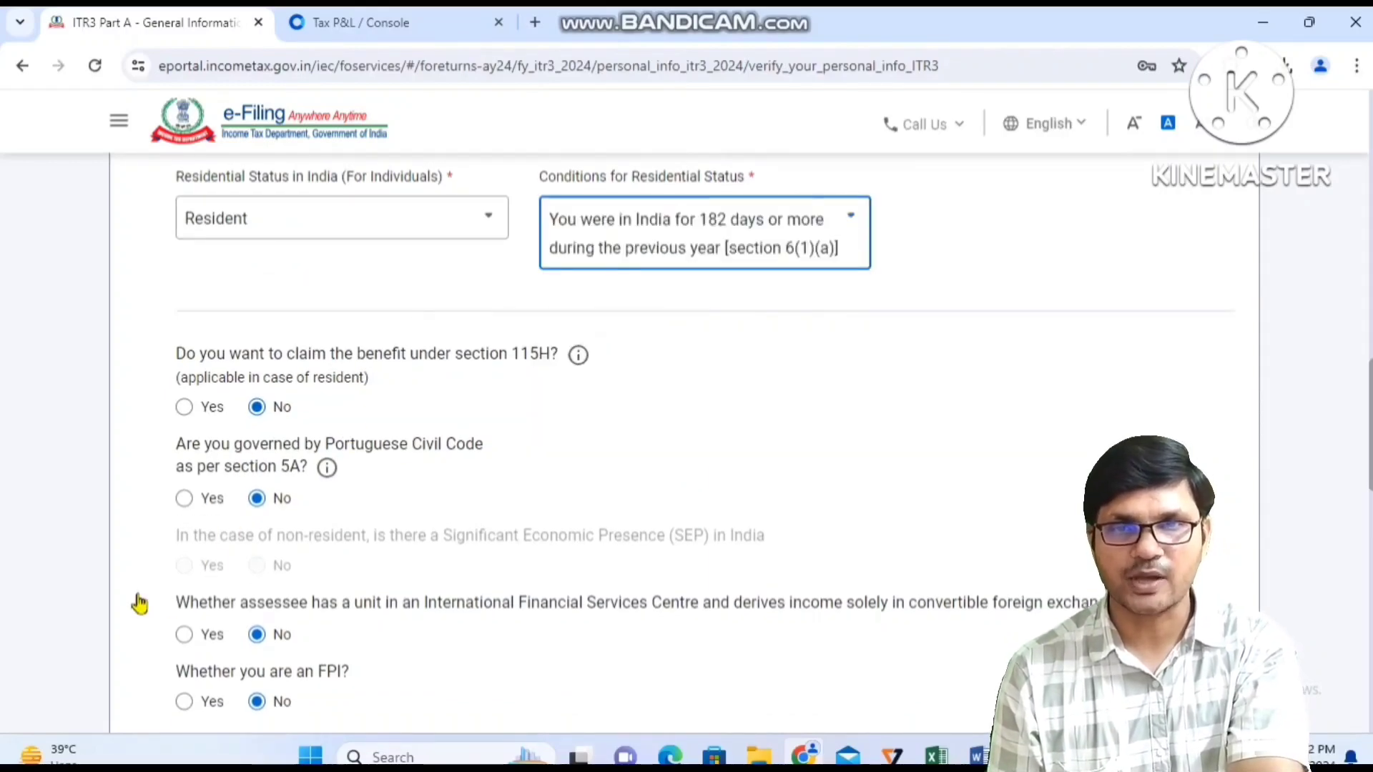
# Keep the default answers for FPI, representative assessee, directorship, firm and unlisted equity shares, and save the section.
pyautogui.scroll(-7, 138, 605)
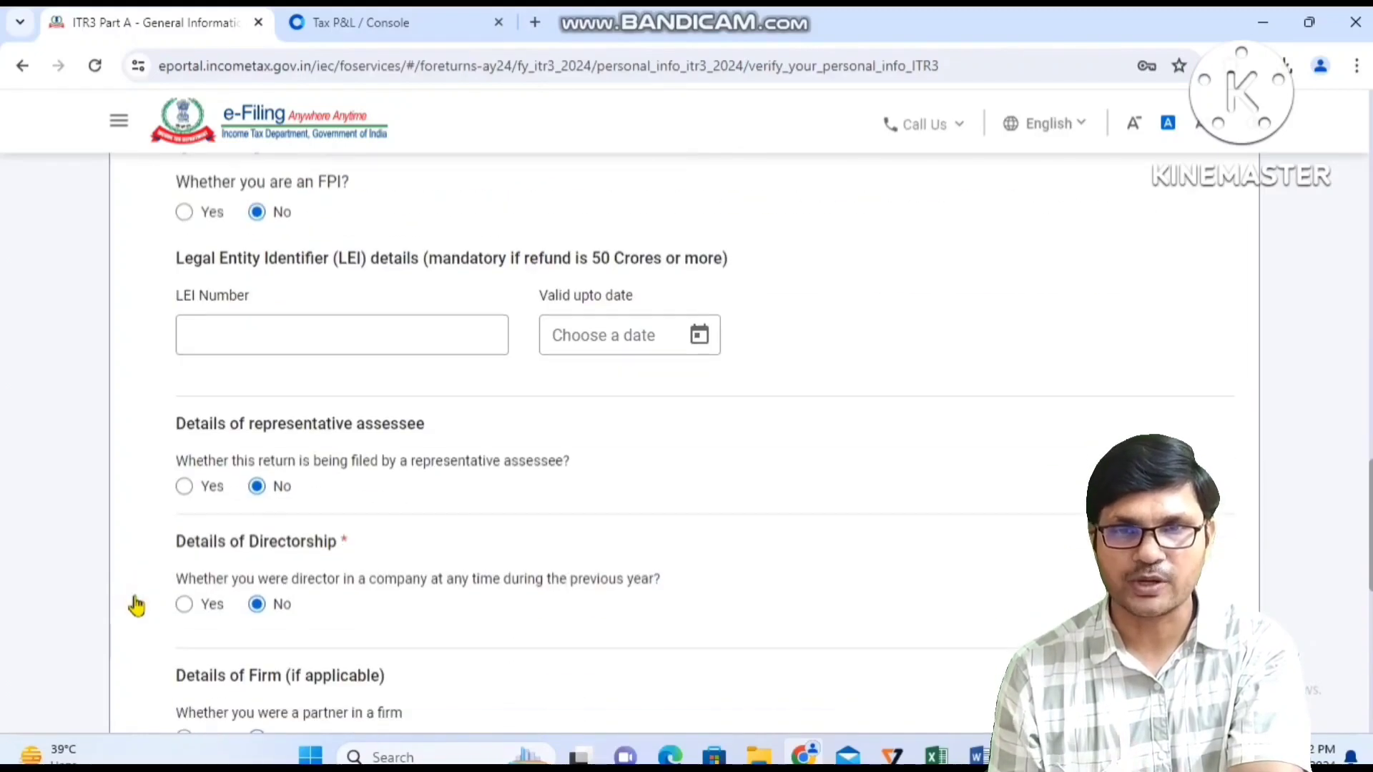
pyautogui.scroll(-8, 136, 606)
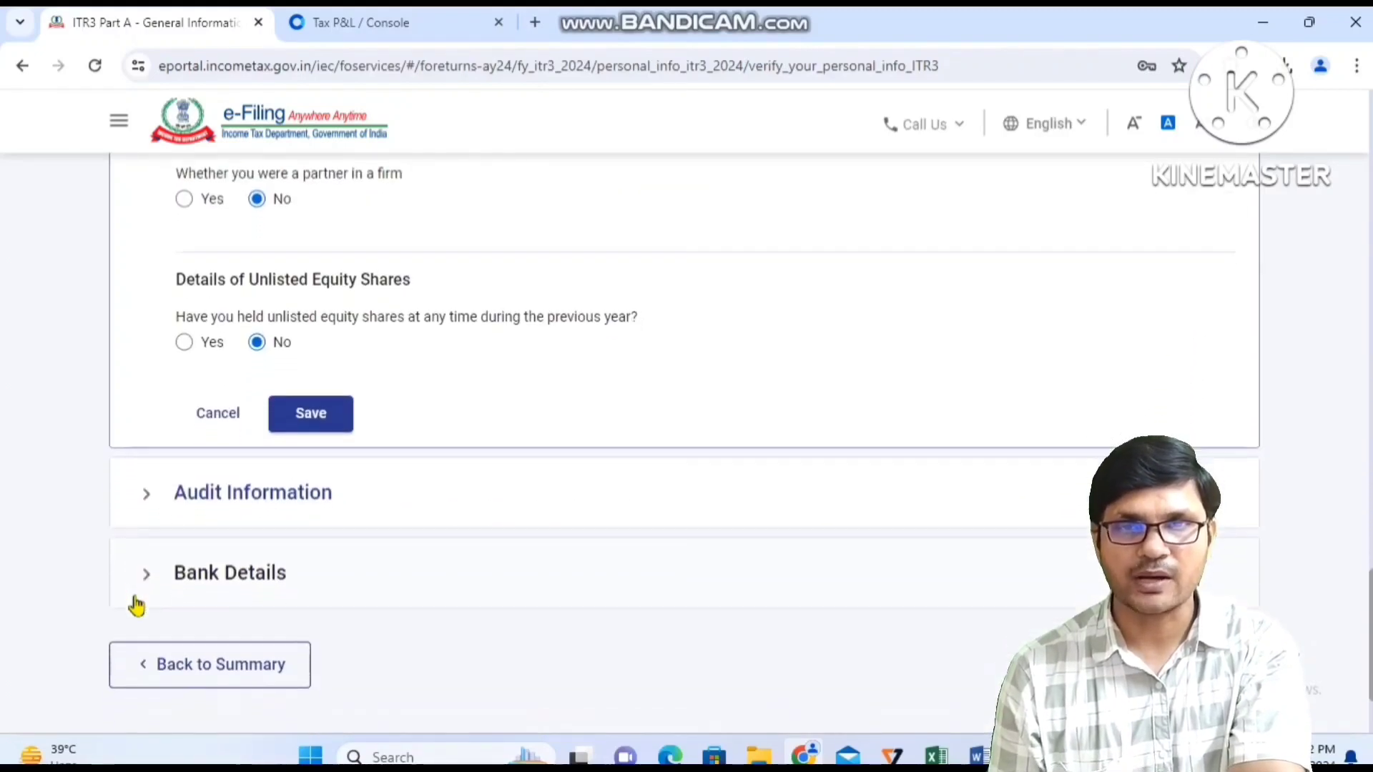
pyautogui.click(345, 378)
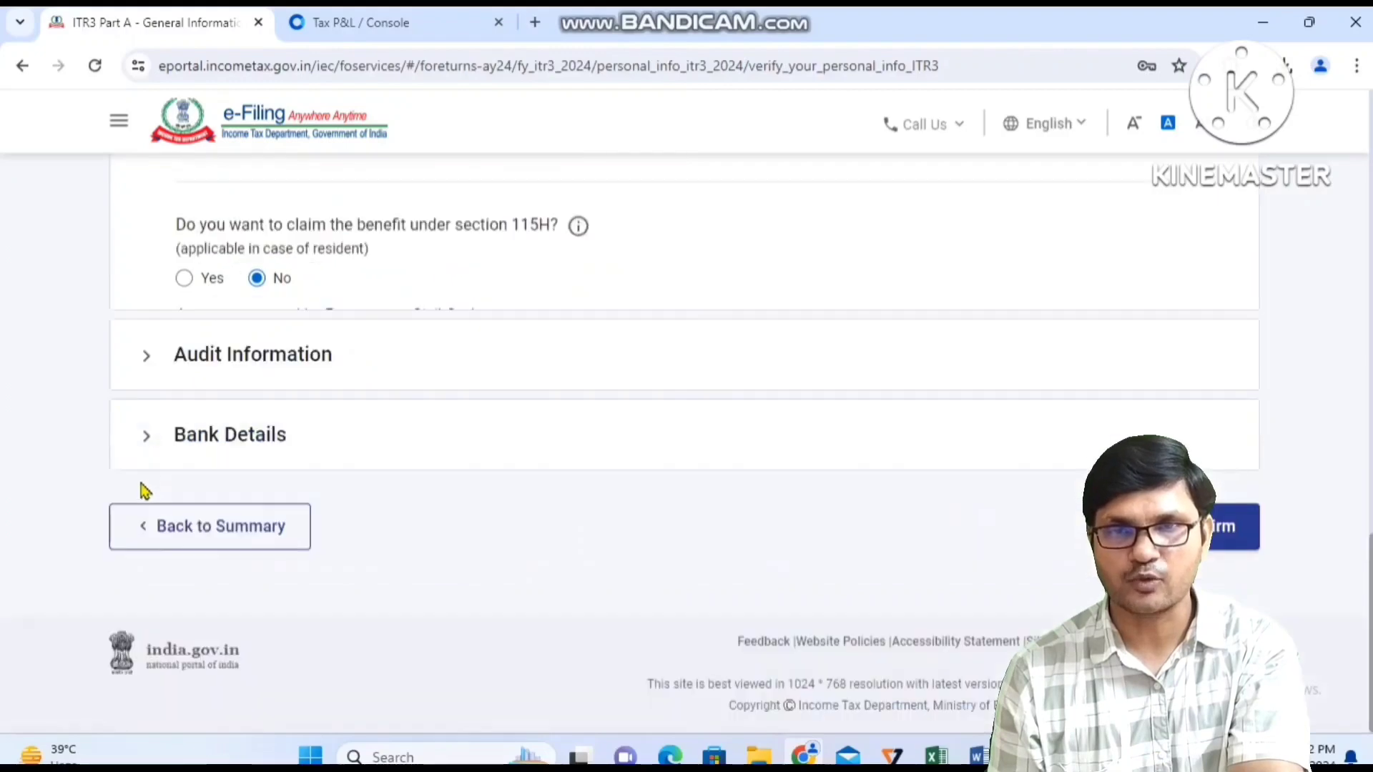
# Open Audit Information and answer No to declaring income only under sections 44AE/44B/44BB/44AD/44ADA/44BBA.
pyautogui.click(276, 361)
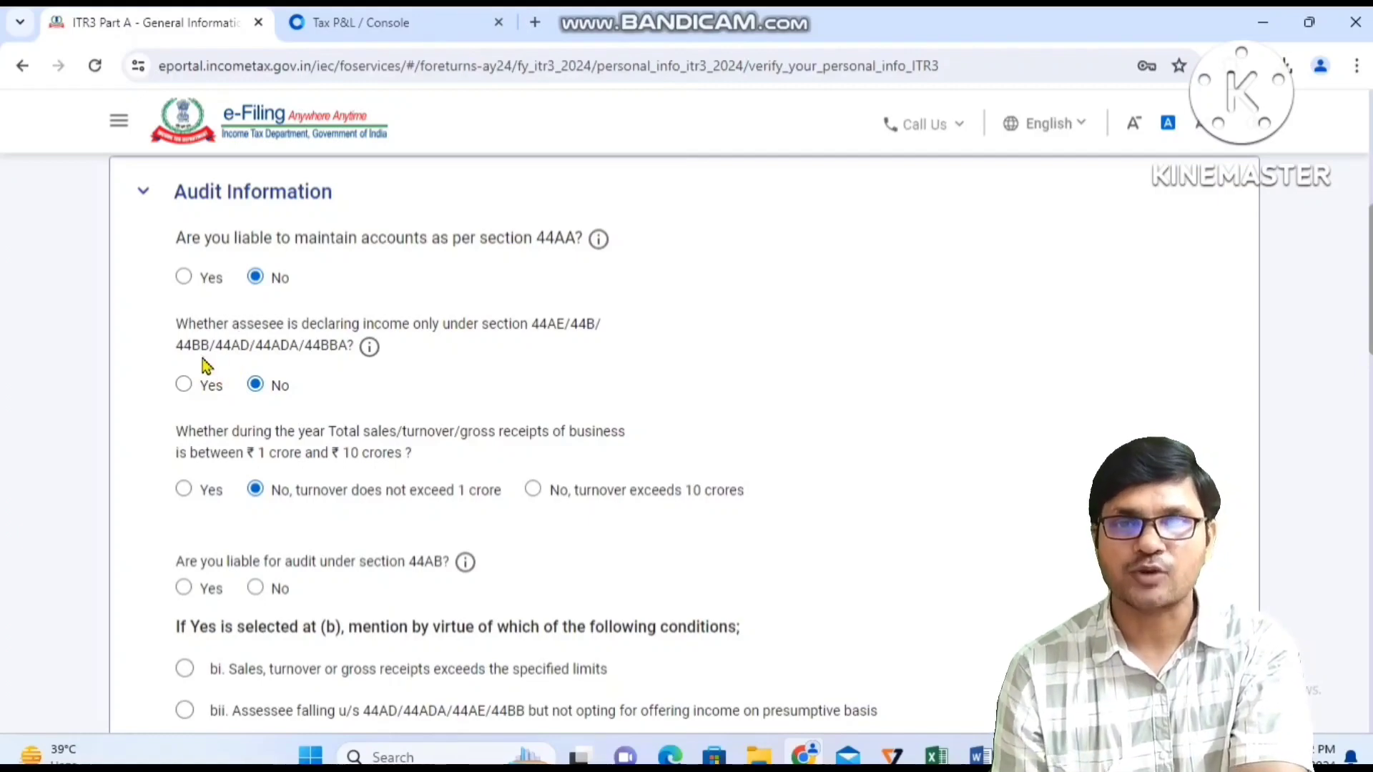
pyautogui.click(184, 386)
pyautogui.click(256, 385)
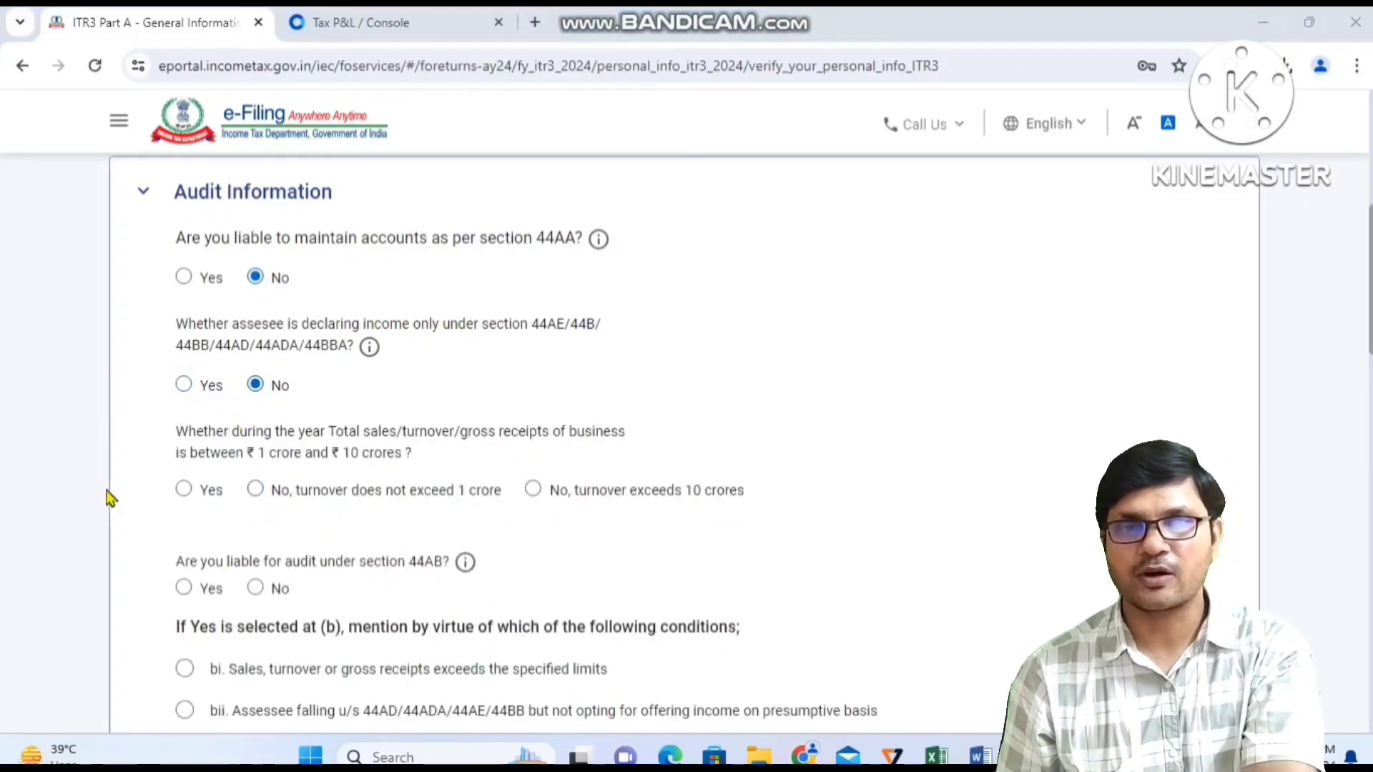
# Answer the question on yearly business turnover with "No, turnover does not exceed 1 crore", trying its other options too.
pyautogui.scroll(-2, 86, 501)
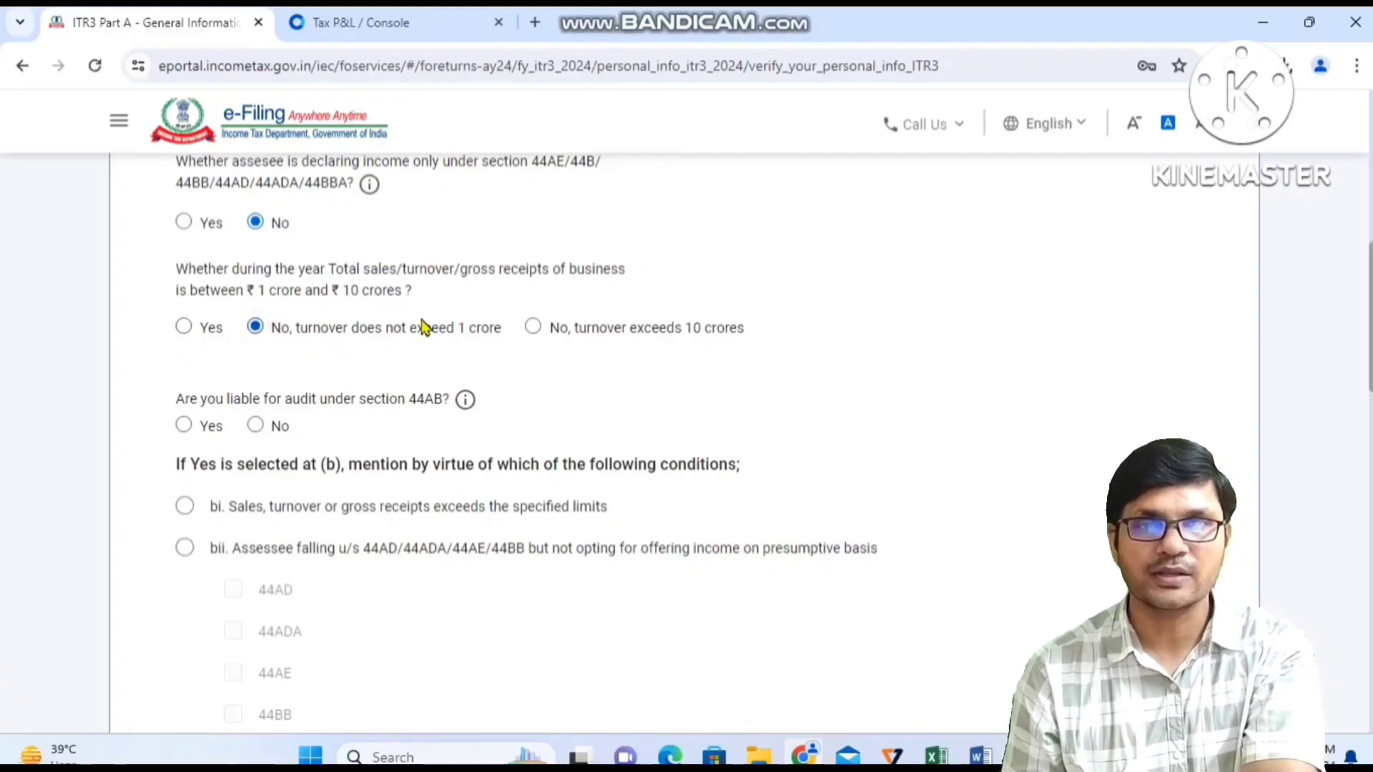
pyautogui.click(536, 328)
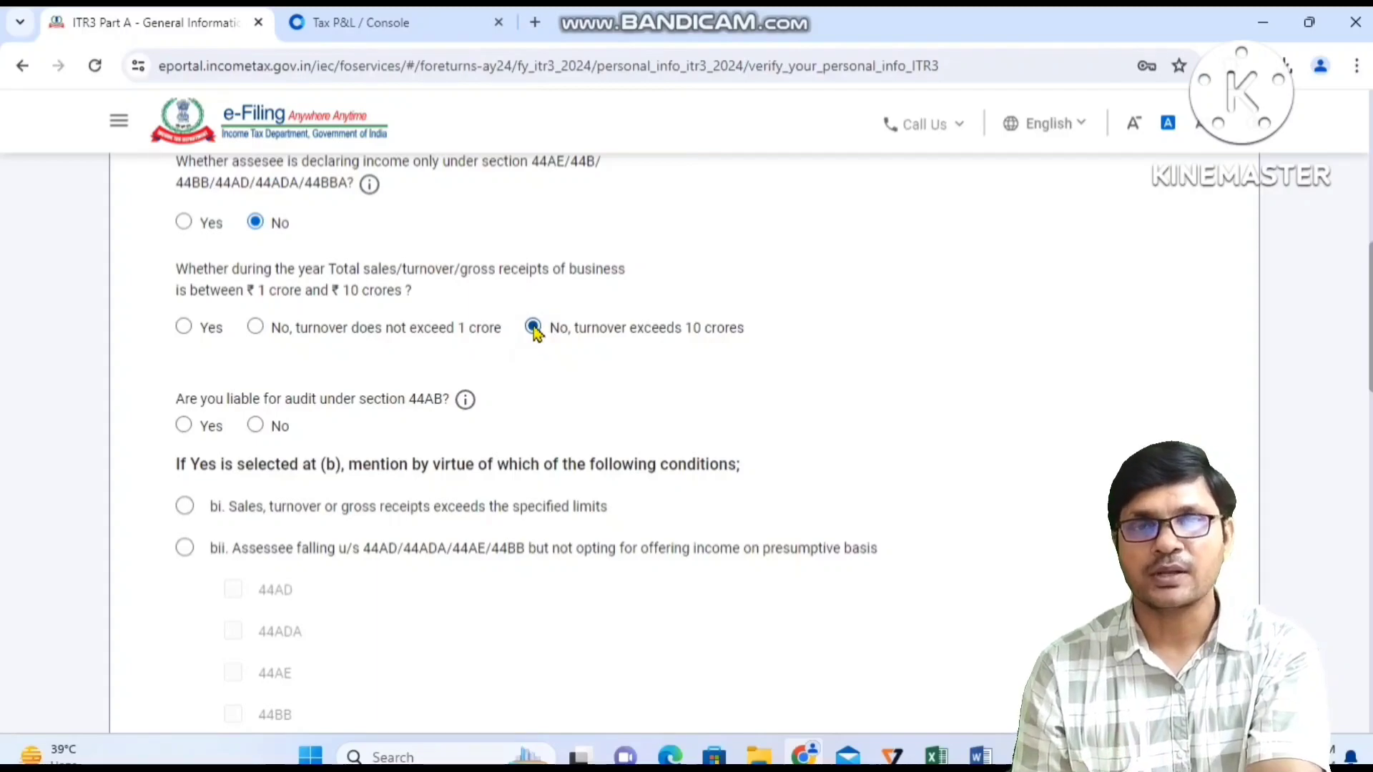
pyautogui.click(186, 328)
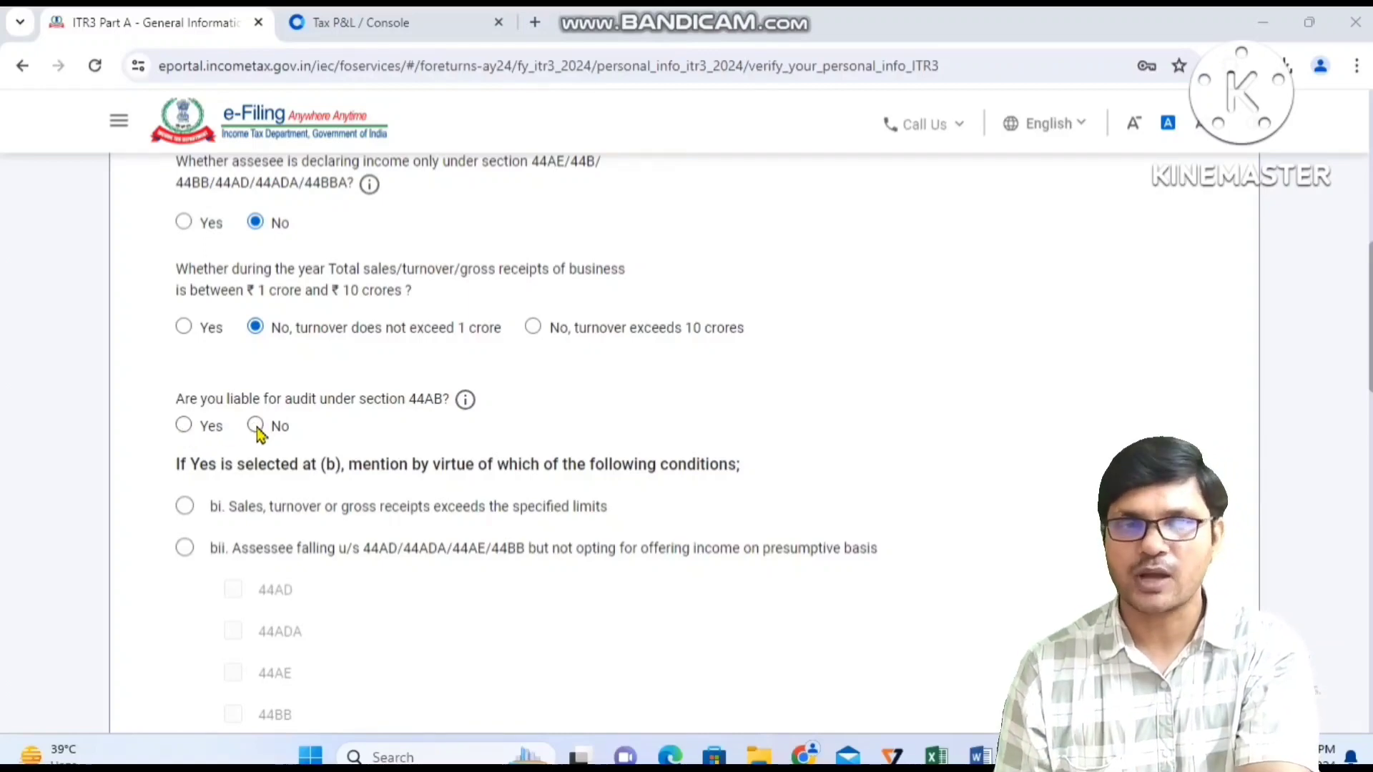
# Select condition bii for the section 44AB audit and mark the accounts as audited by an accountant.
pyautogui.scroll(-3, 124, 565)
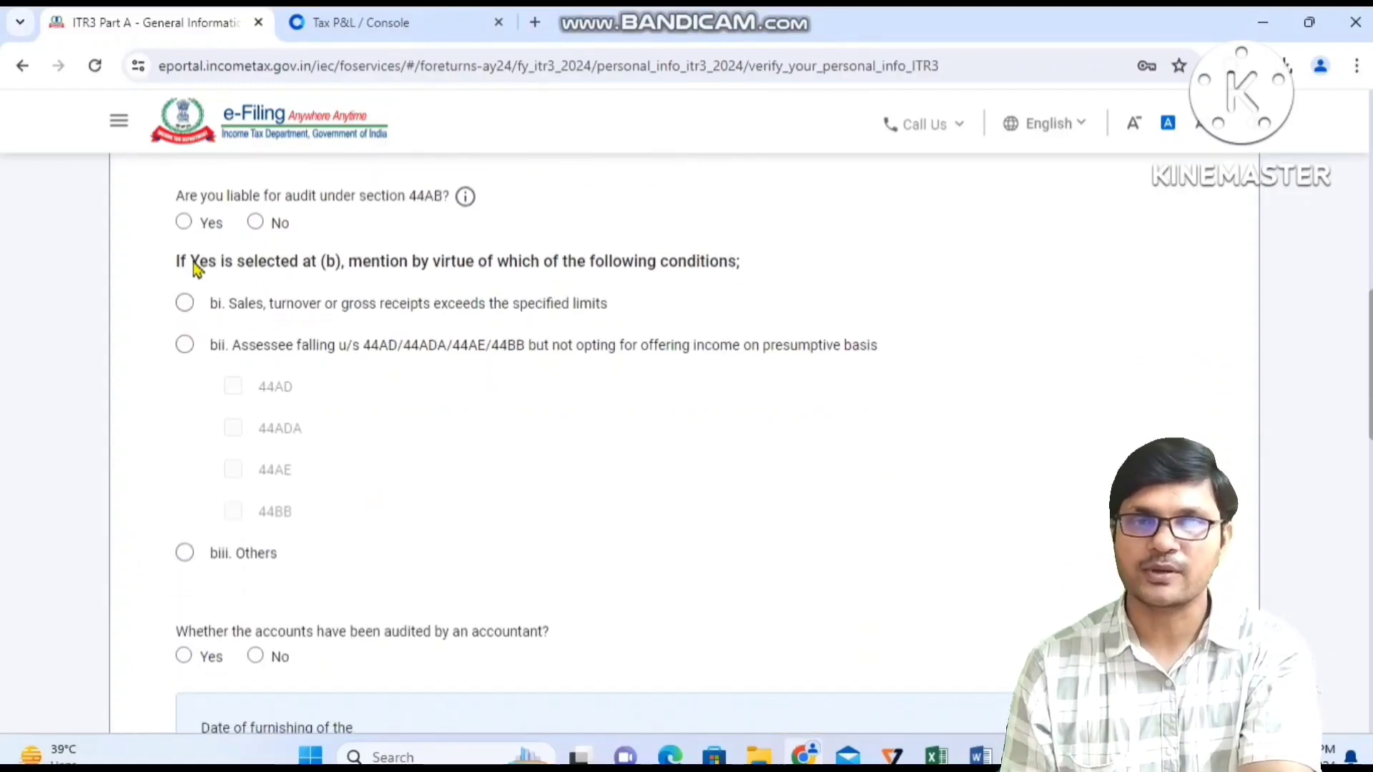
pyautogui.click(185, 303)
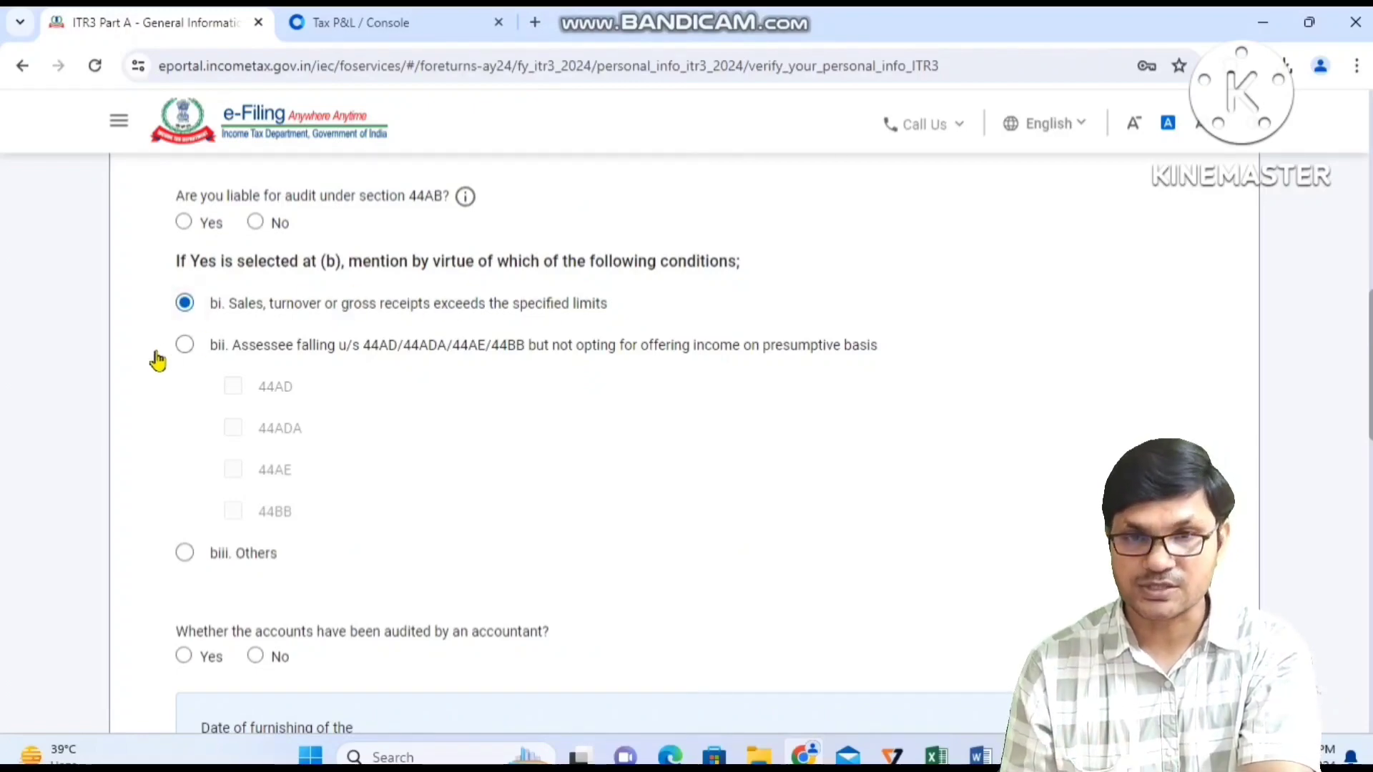
pyautogui.click(184, 345)
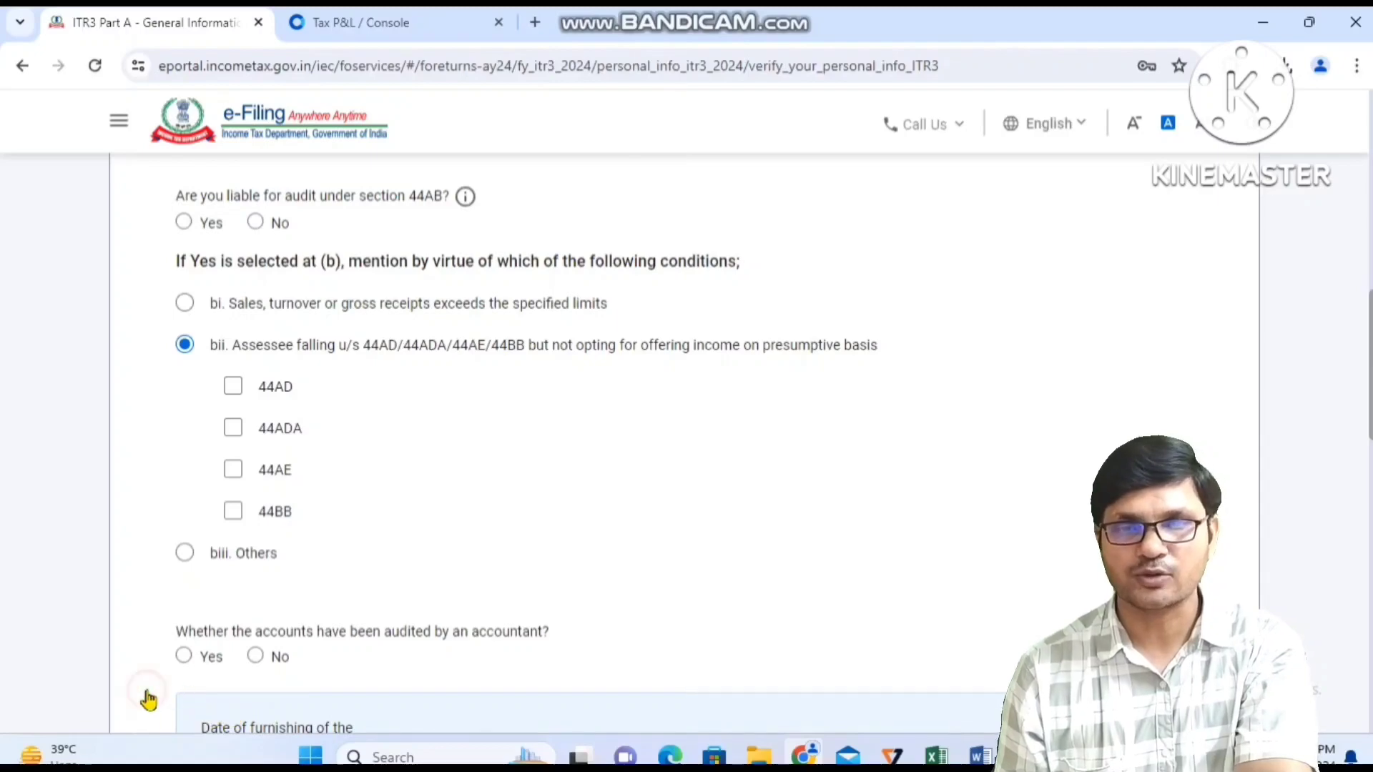
pyautogui.click(182, 656)
pyautogui.scroll(-5, 152, 676)
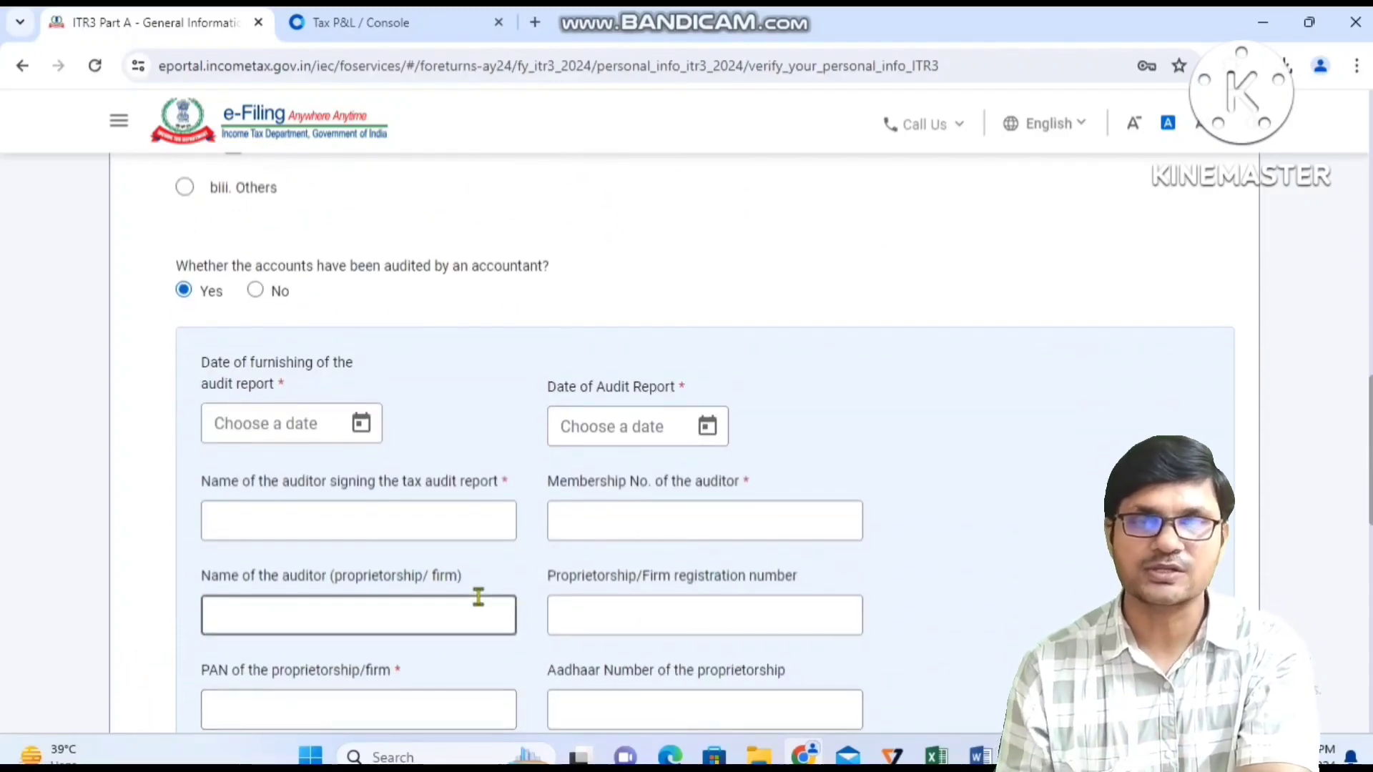
pyautogui.scroll(-7, 478, 599)
pyautogui.scroll(-5, 478, 606)
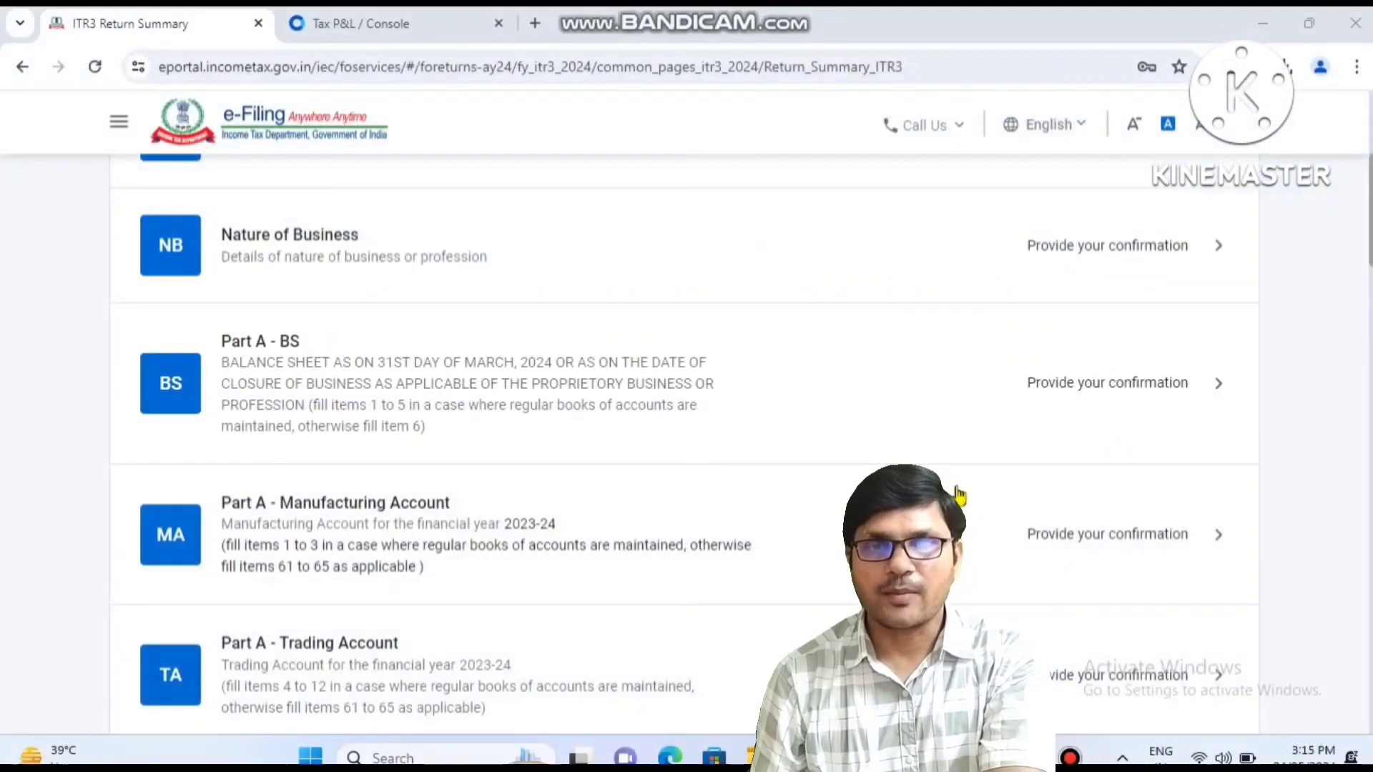
# Open the Nature of Business schedule and add another business with code 13018 - Other financial intermediation services n.e.c.
pyautogui.click(371, 259)
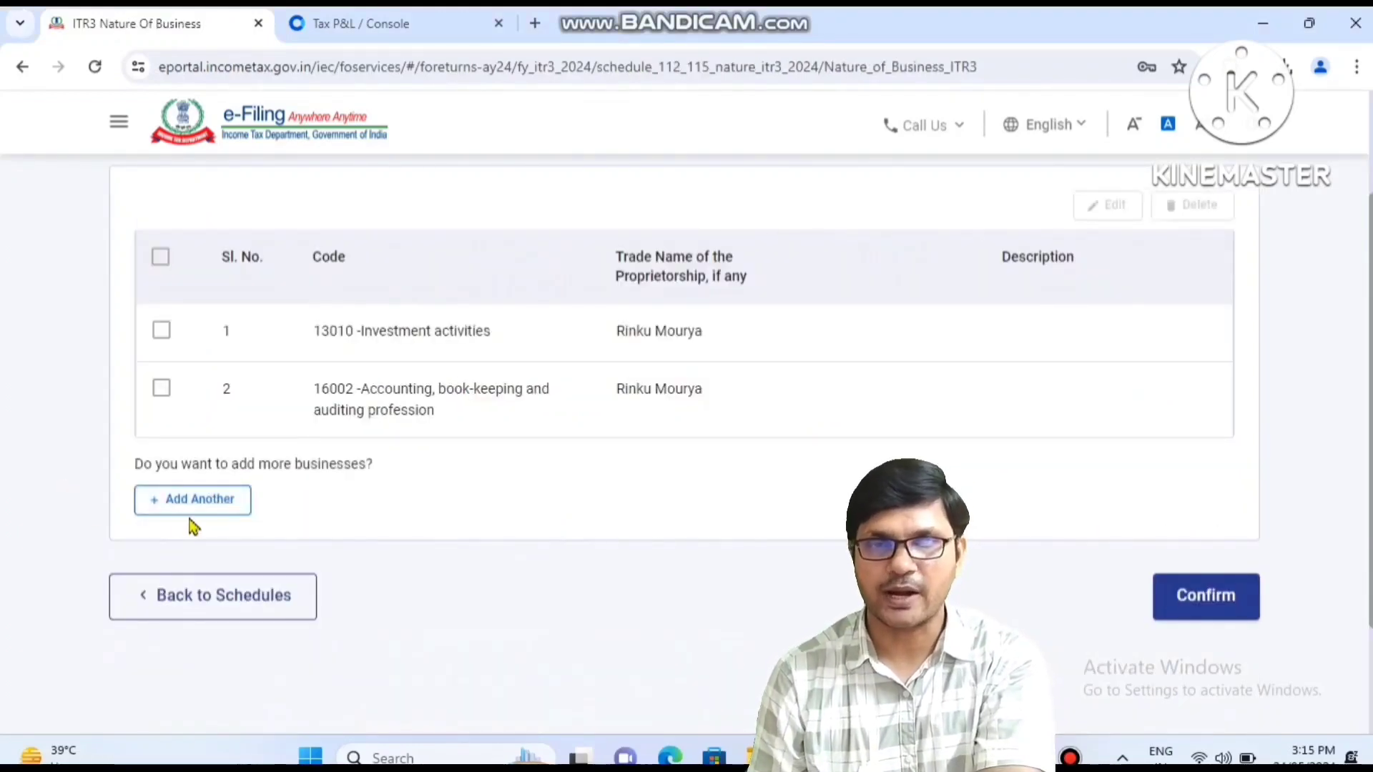
pyautogui.click(191, 509)
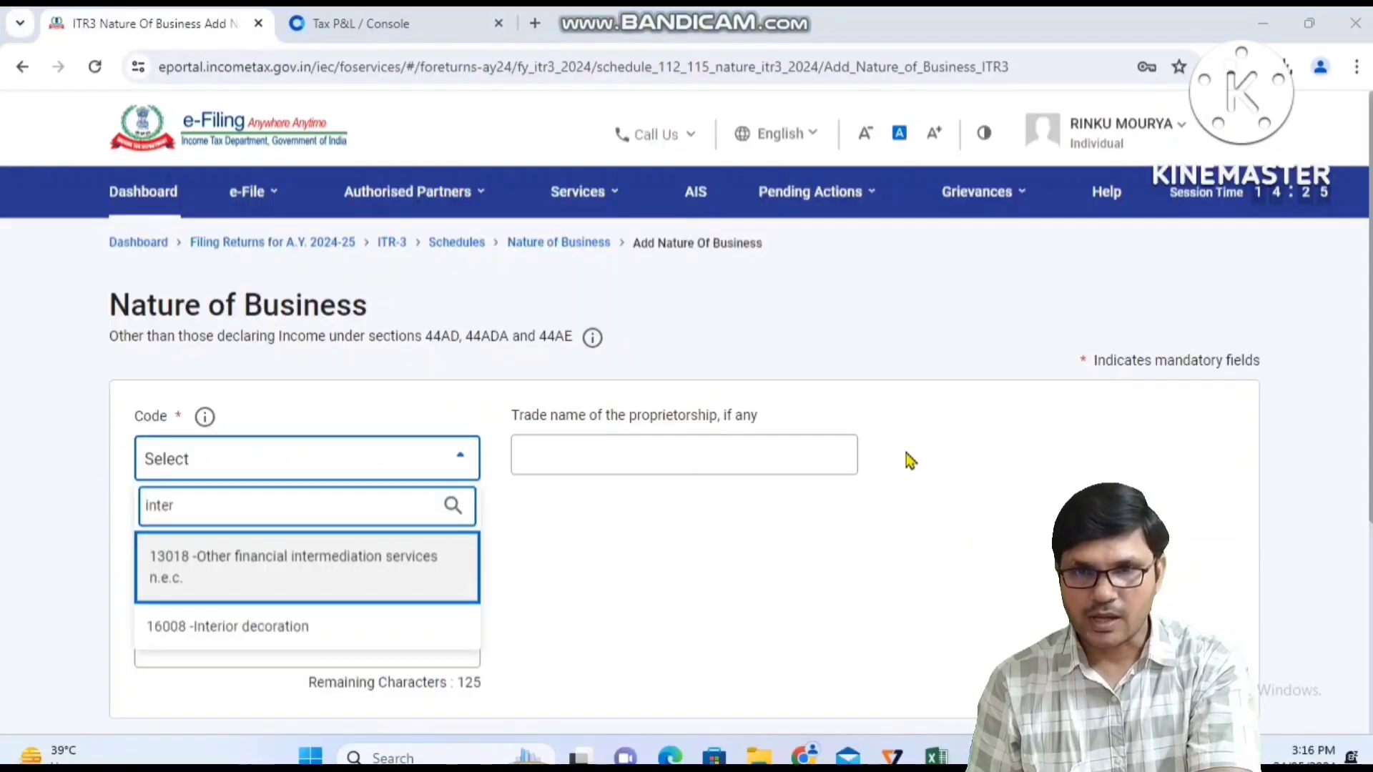
pyautogui.click(266, 581)
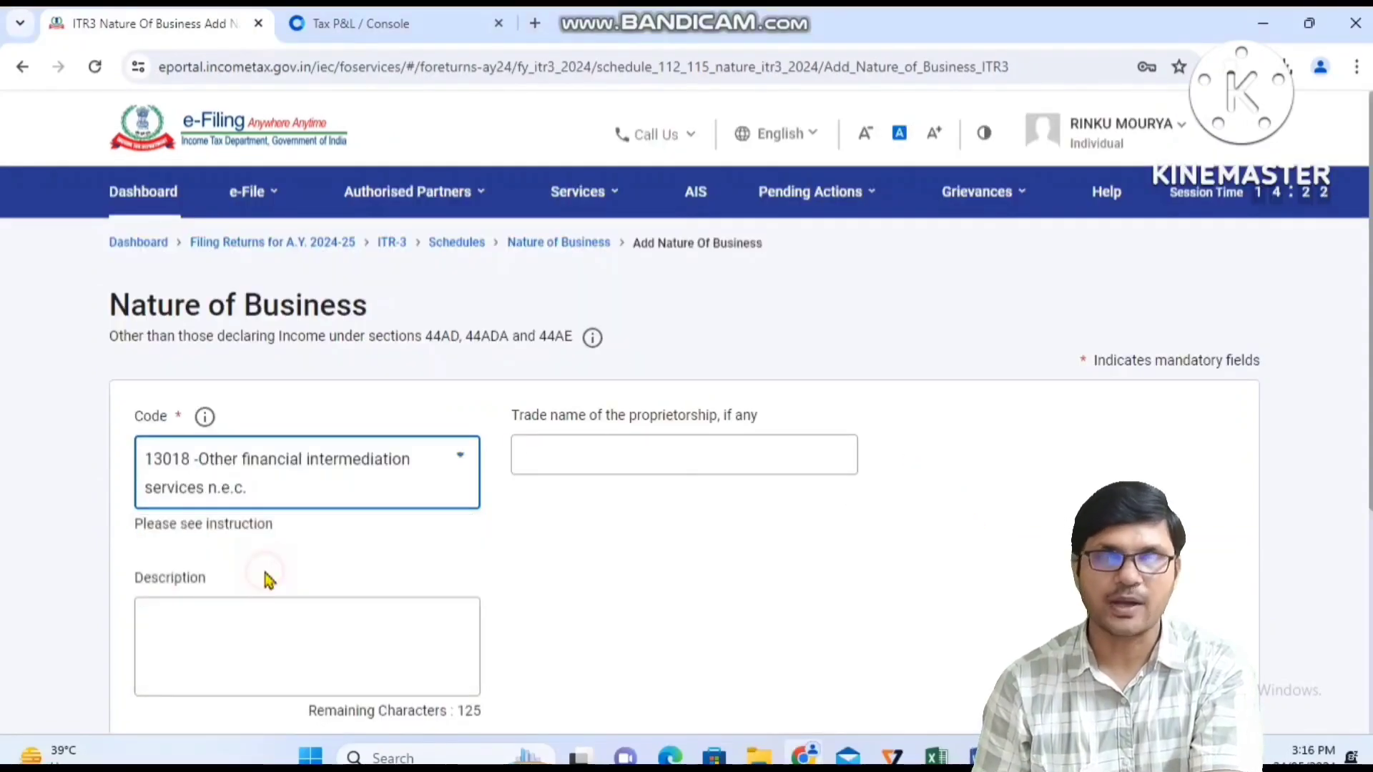
pyautogui.click(622, 463)
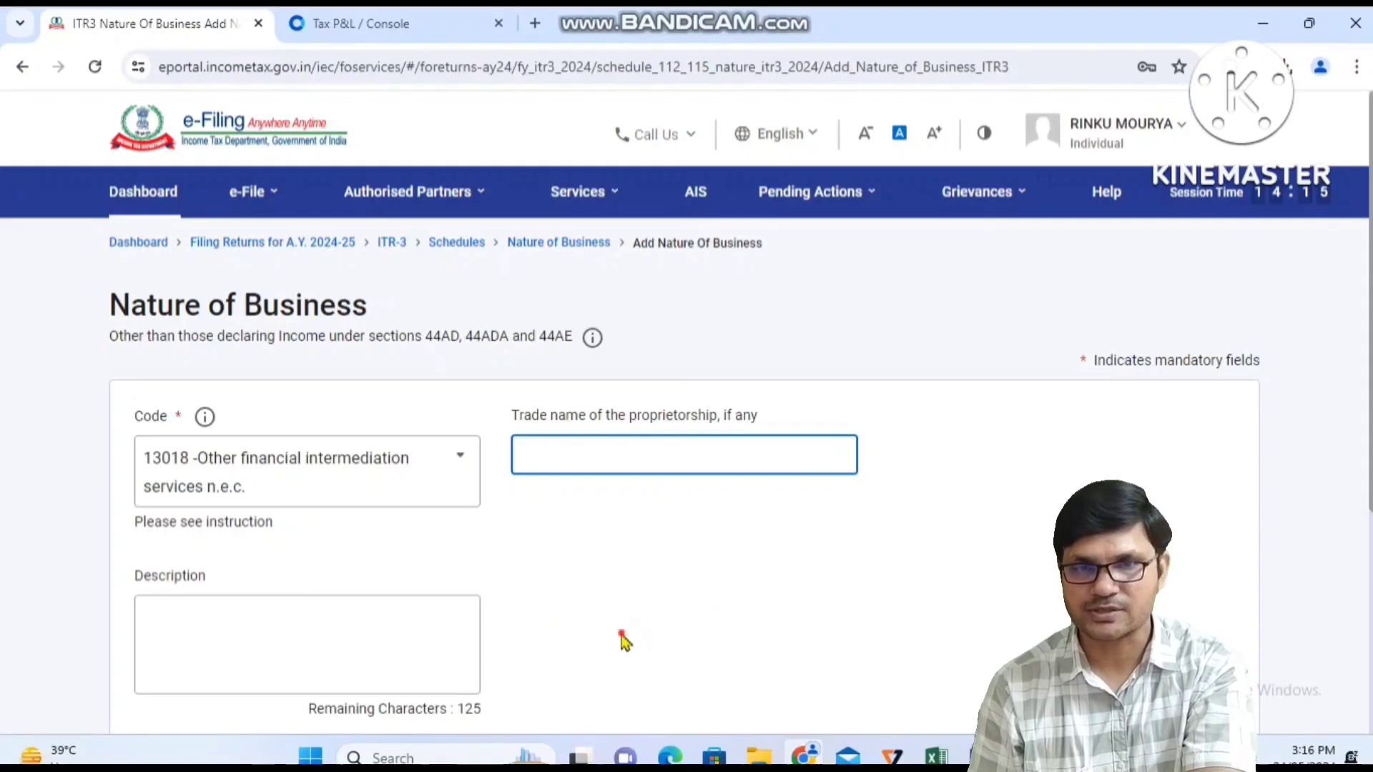
pyautogui.scroll(-4, 622, 642)
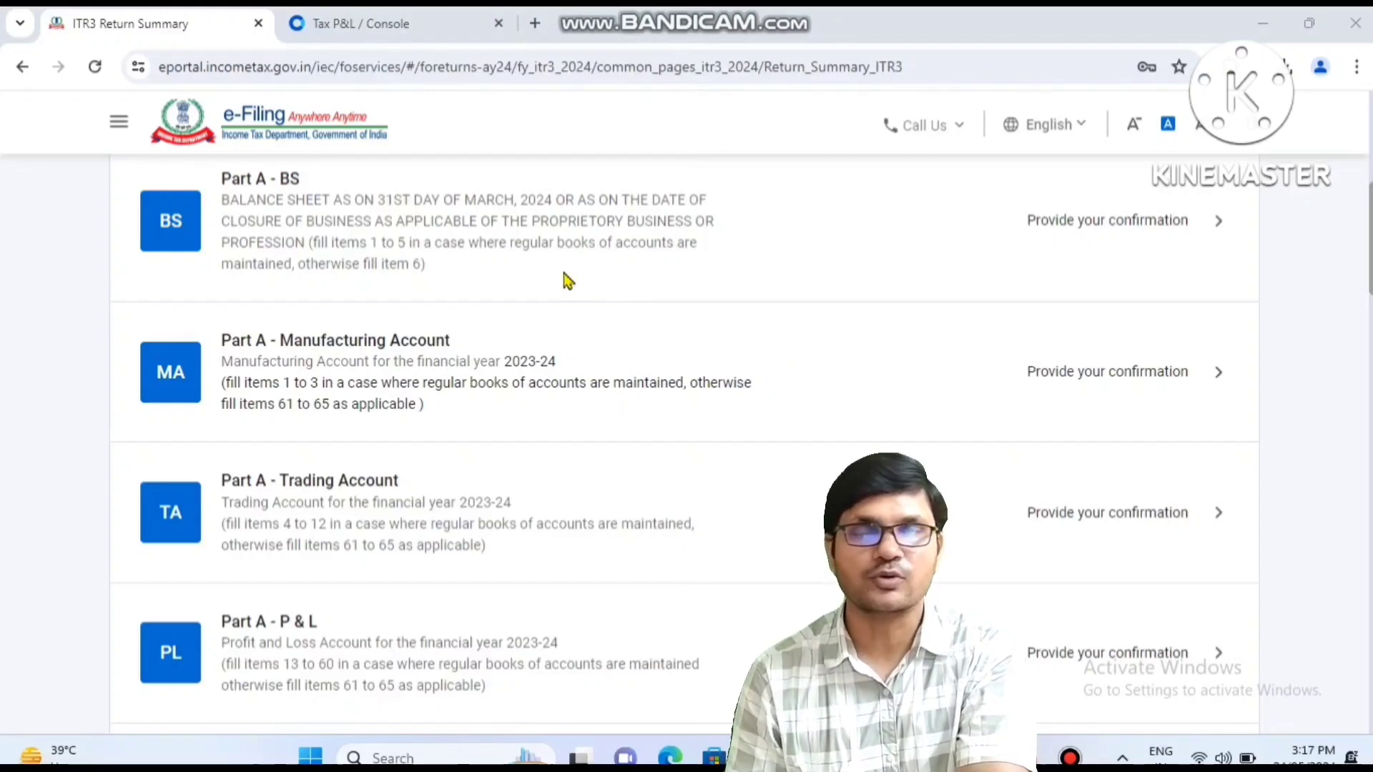
# Open the Part A - BS schedule and add the Sources of Funds details with all amounts left blank.
pyautogui.click(371, 224)
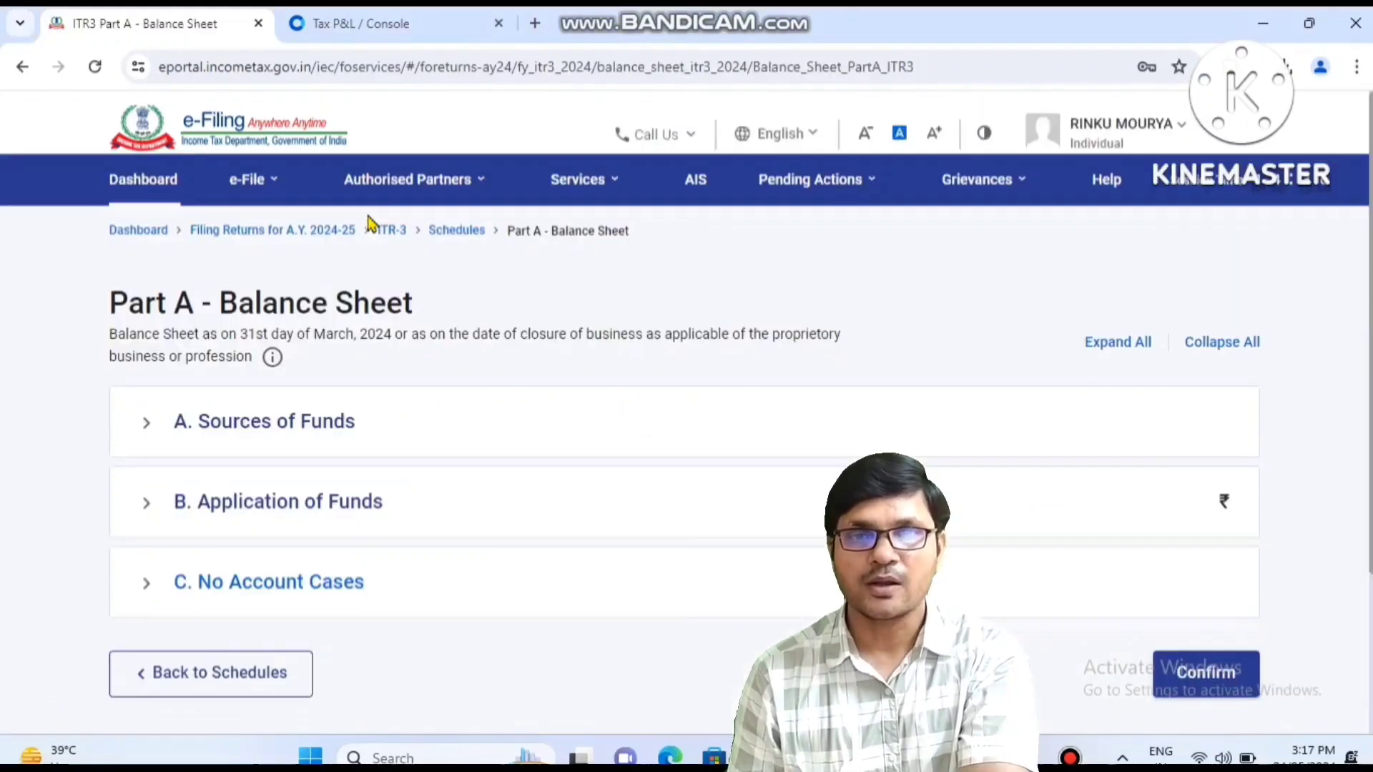
pyautogui.click(54, 473)
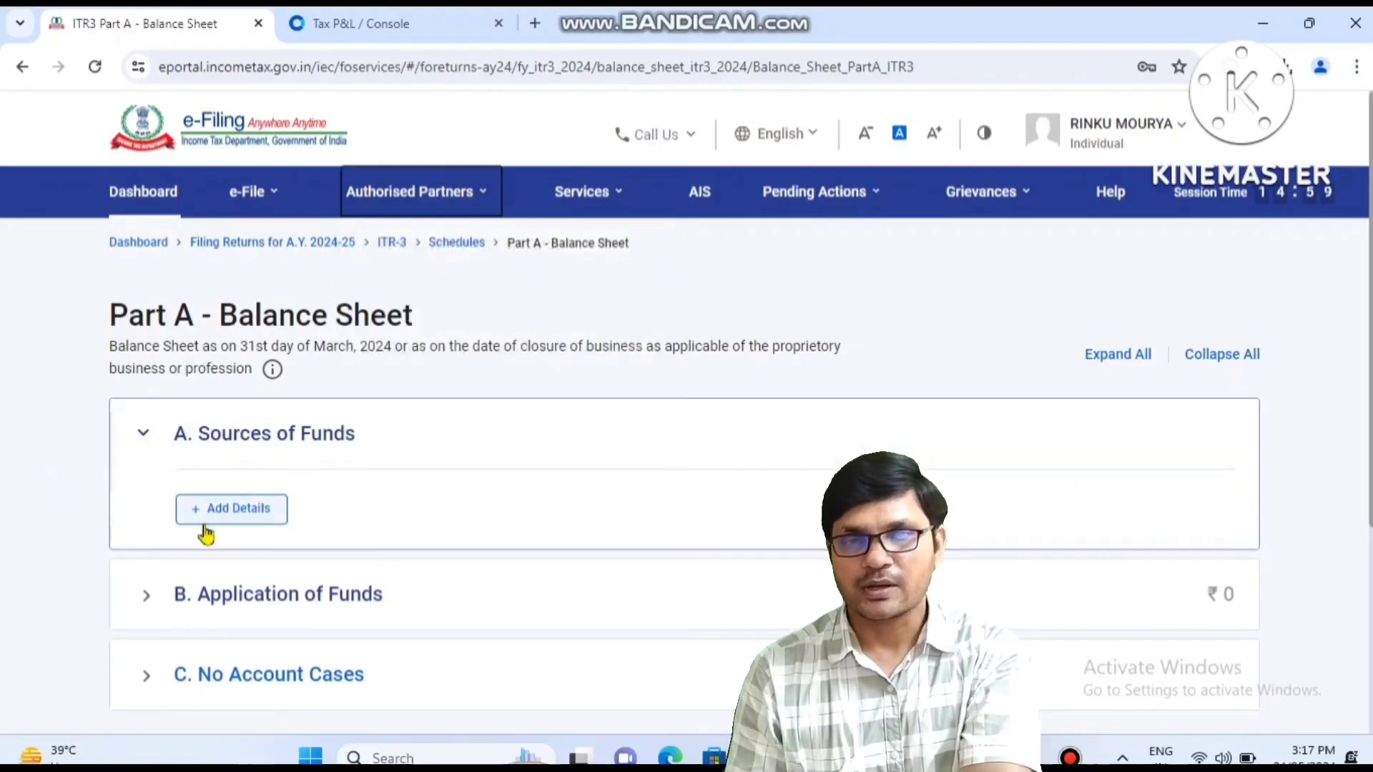
pyautogui.click(235, 518)
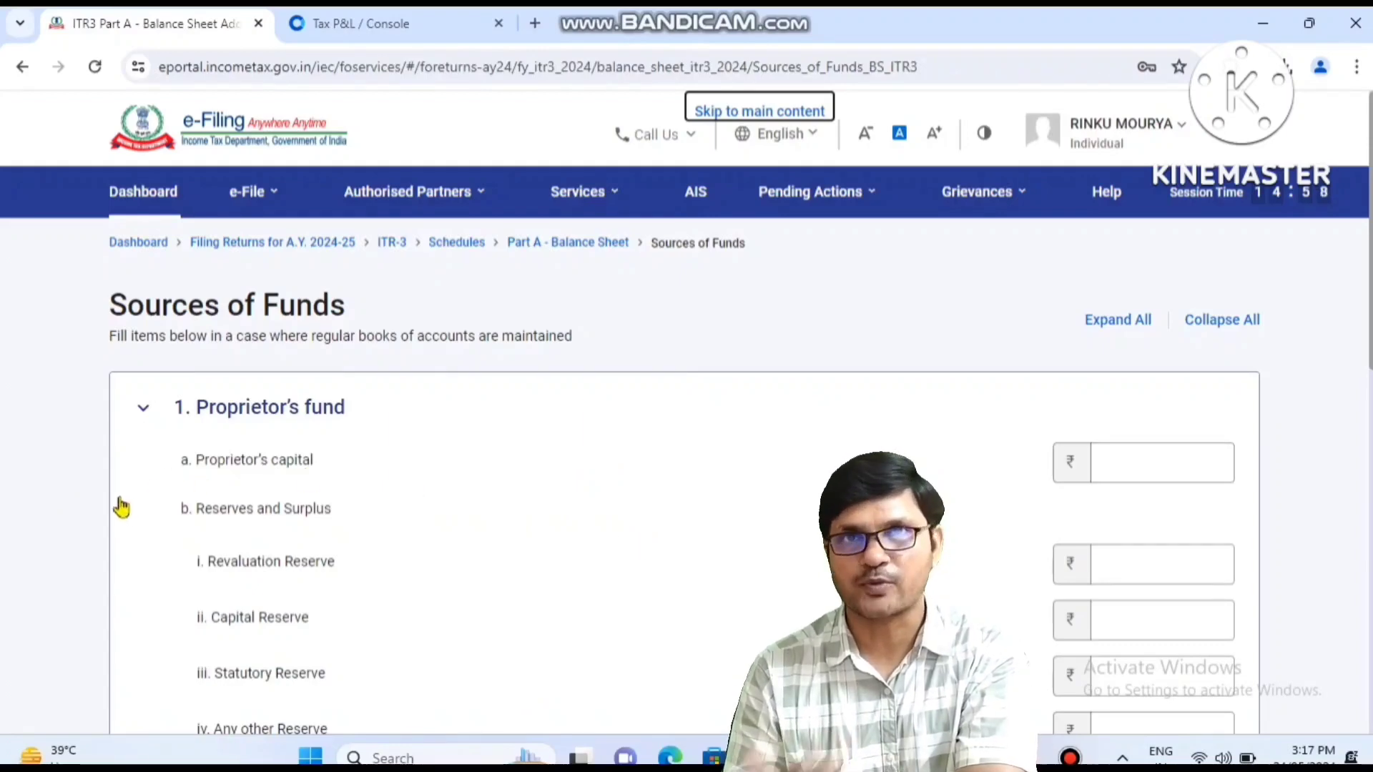
pyautogui.click(85, 530)
pyautogui.scroll(-3, 86, 535)
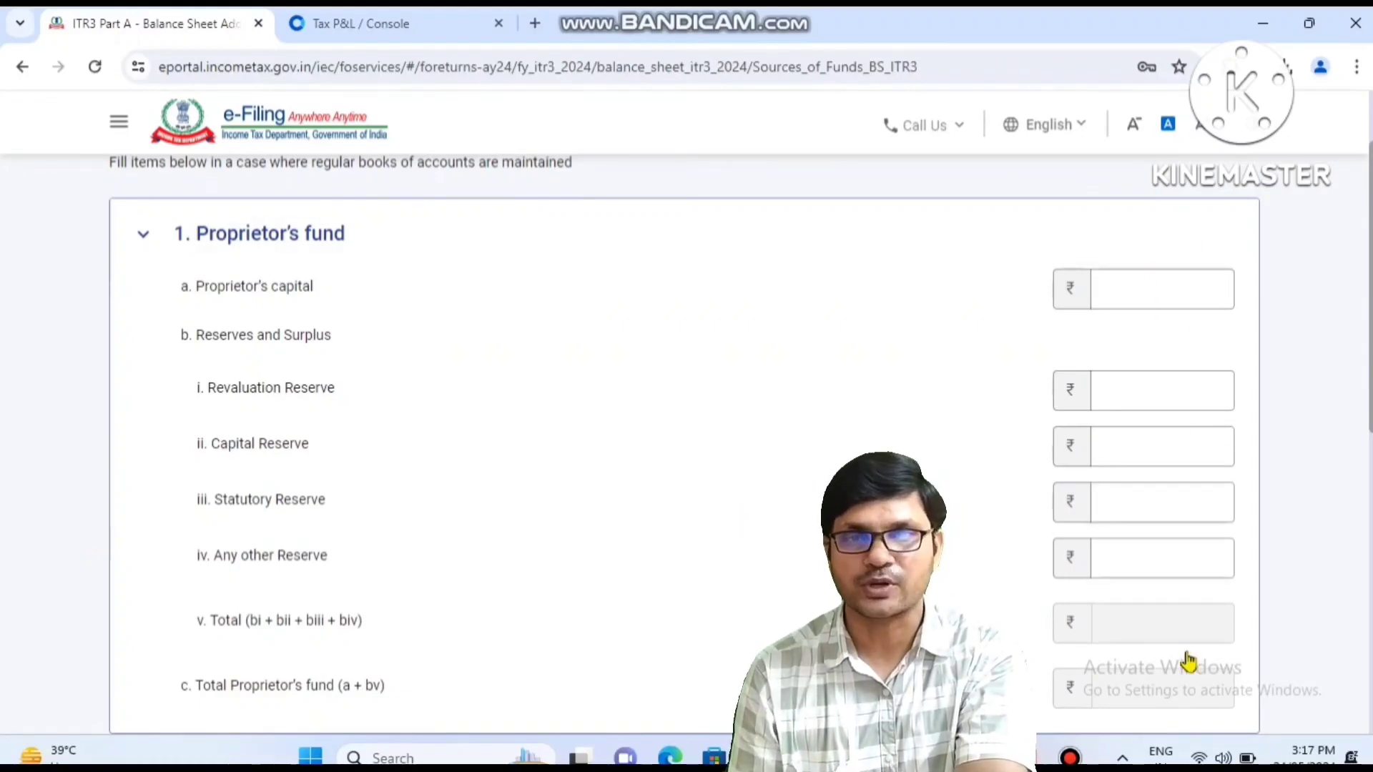
pyautogui.scroll(-7, 88, 580)
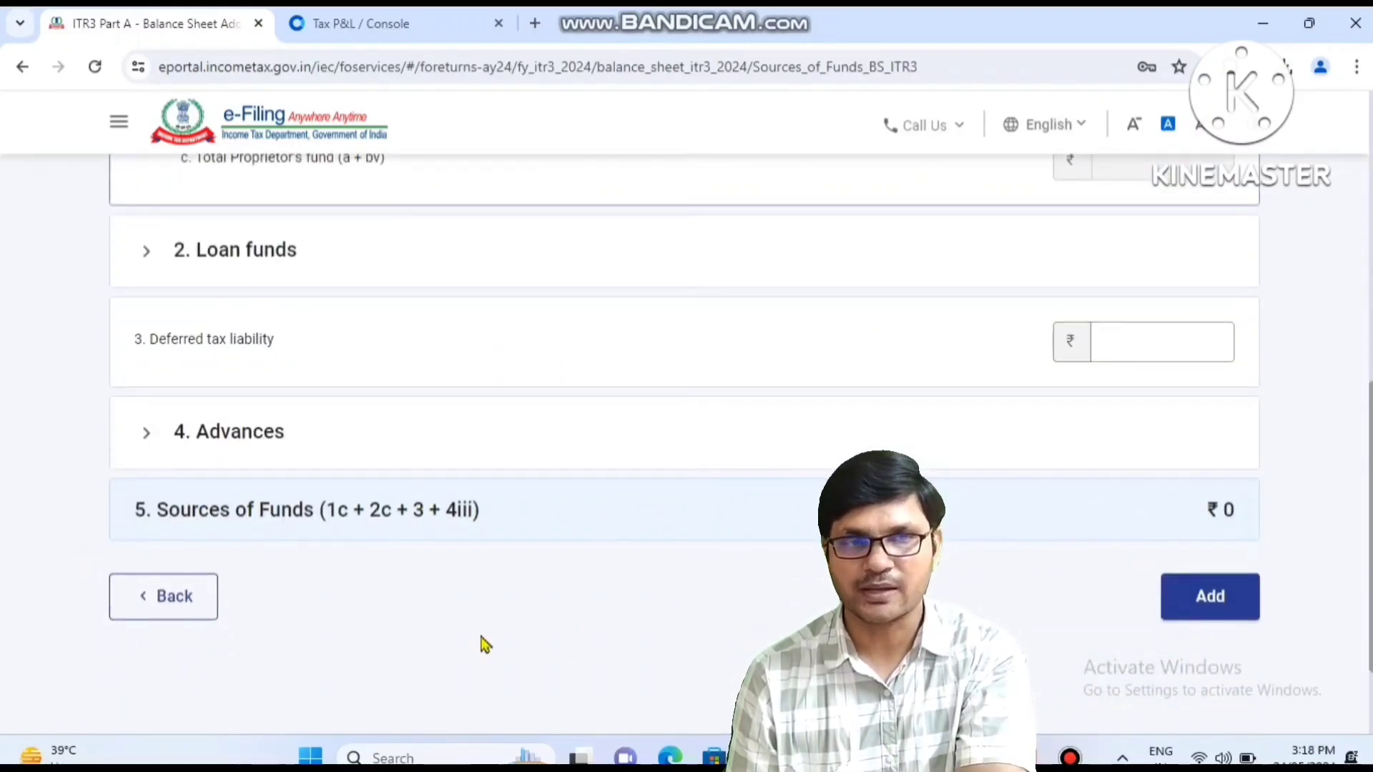
pyautogui.click(1211, 598)
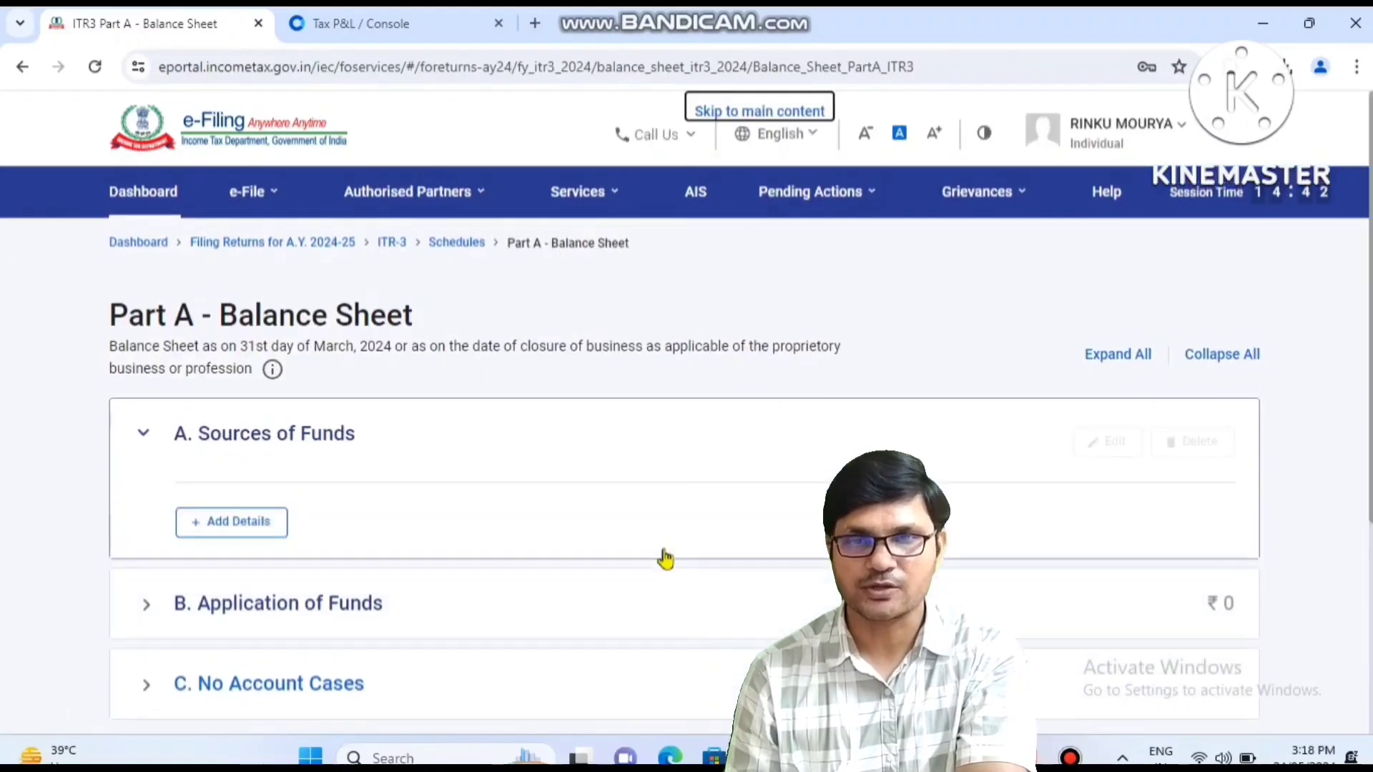
# Add the Application of Funds details of the balance sheet with all amounts left blank.
pyautogui.click(219, 610)
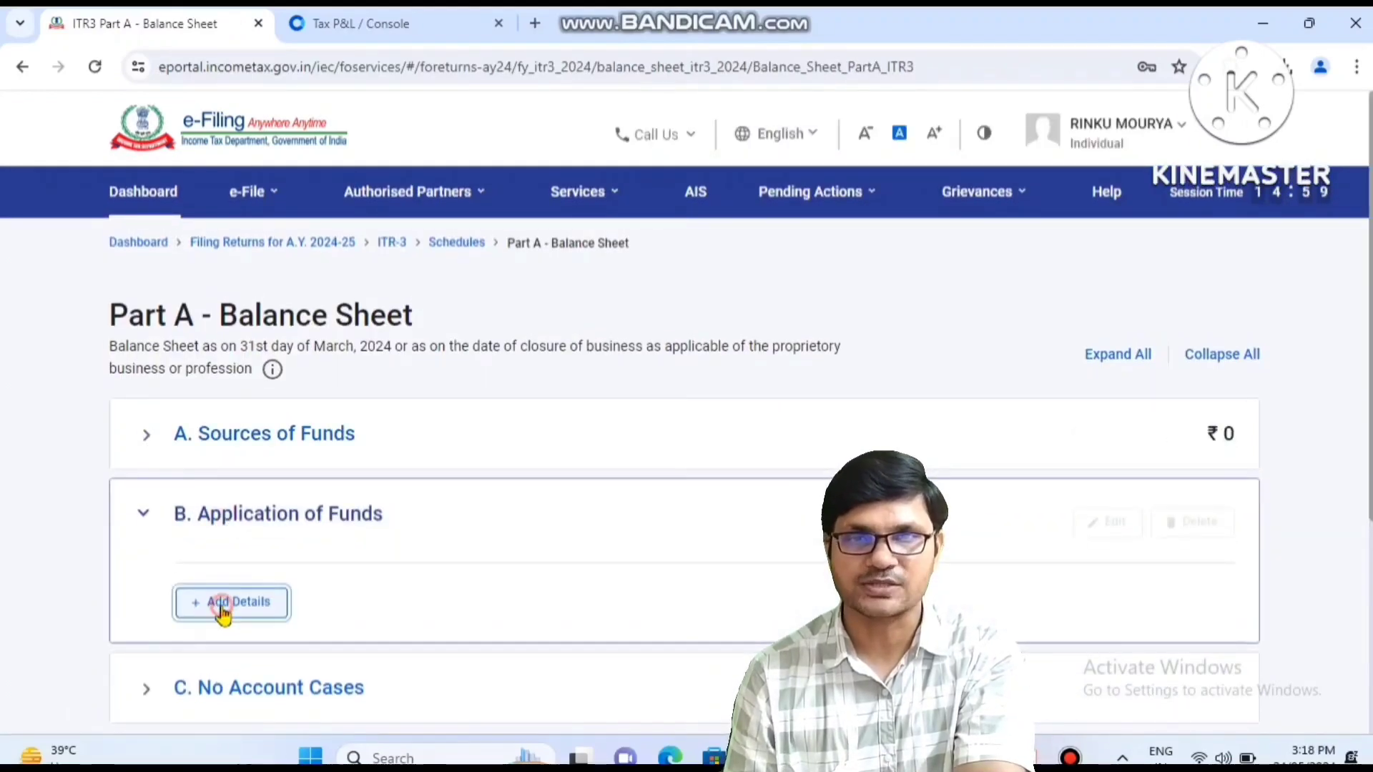
pyautogui.click(221, 604)
pyautogui.scroll(-3, 31, 521)
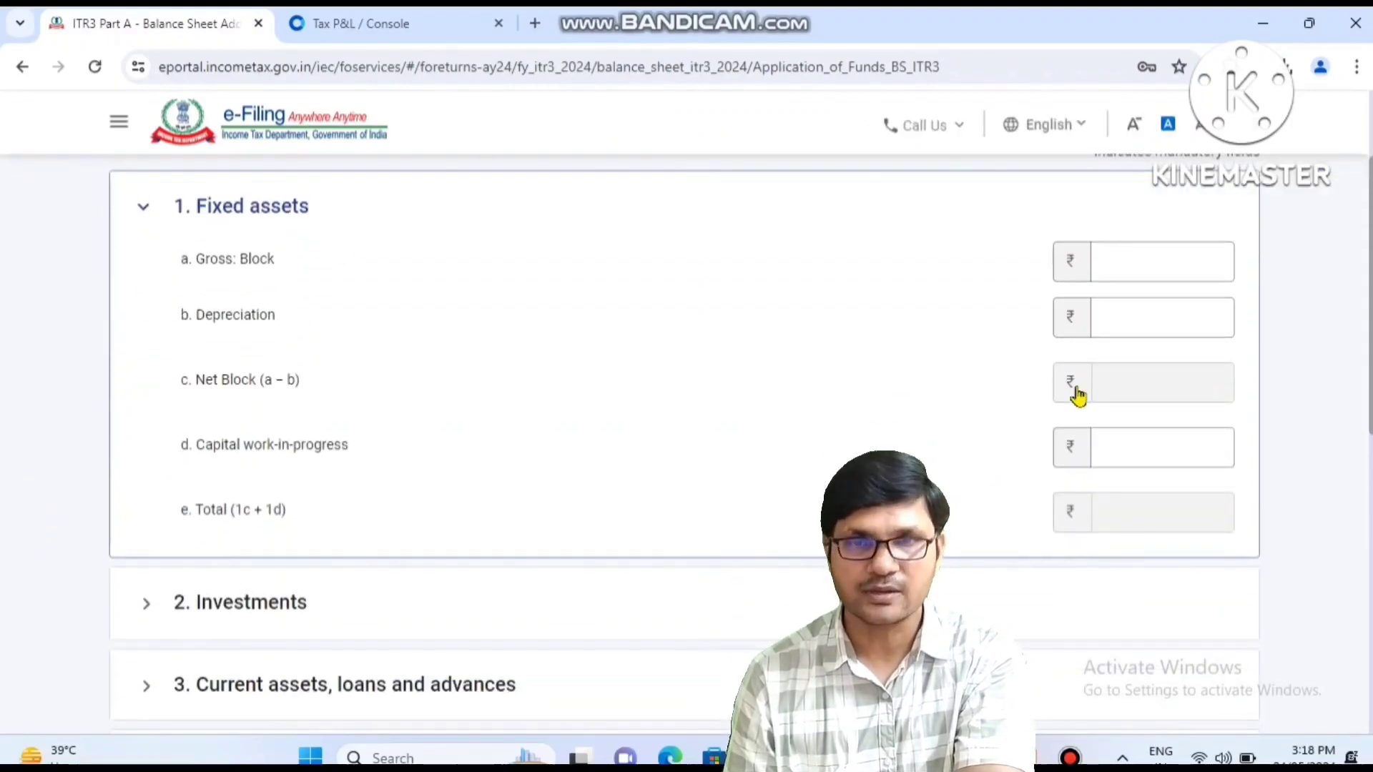
pyautogui.scroll(-4, 1079, 396)
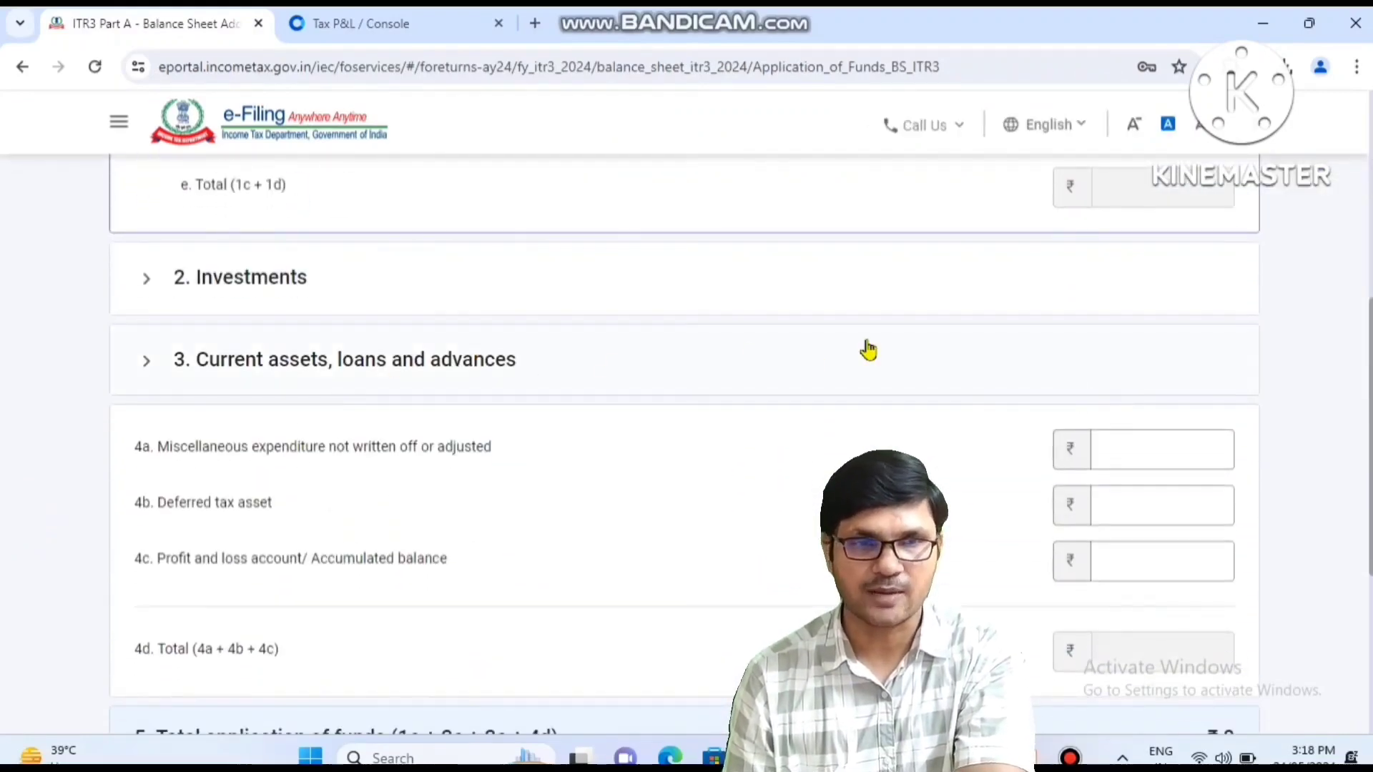
pyautogui.scroll(-1, 907, 344)
pyautogui.scroll(-4, 906, 342)
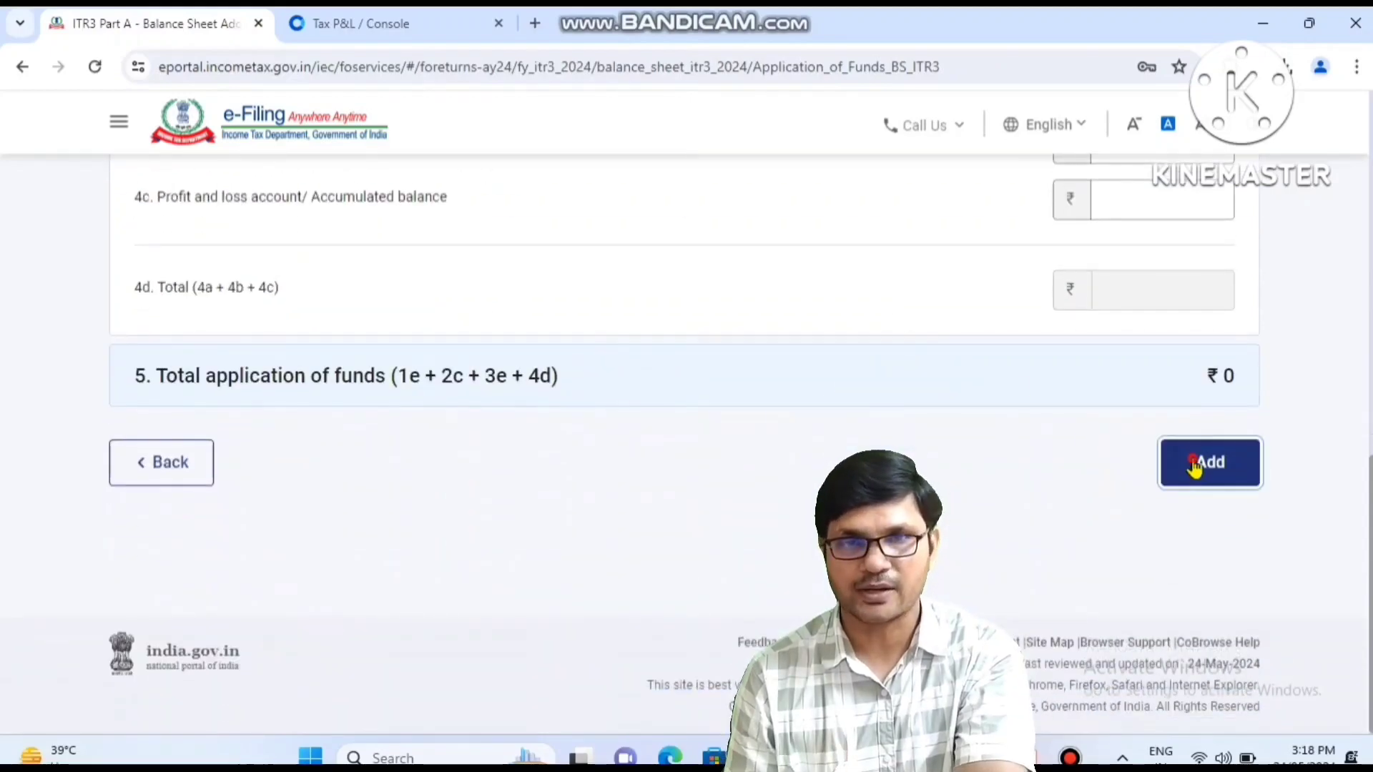
pyautogui.click(1195, 466)
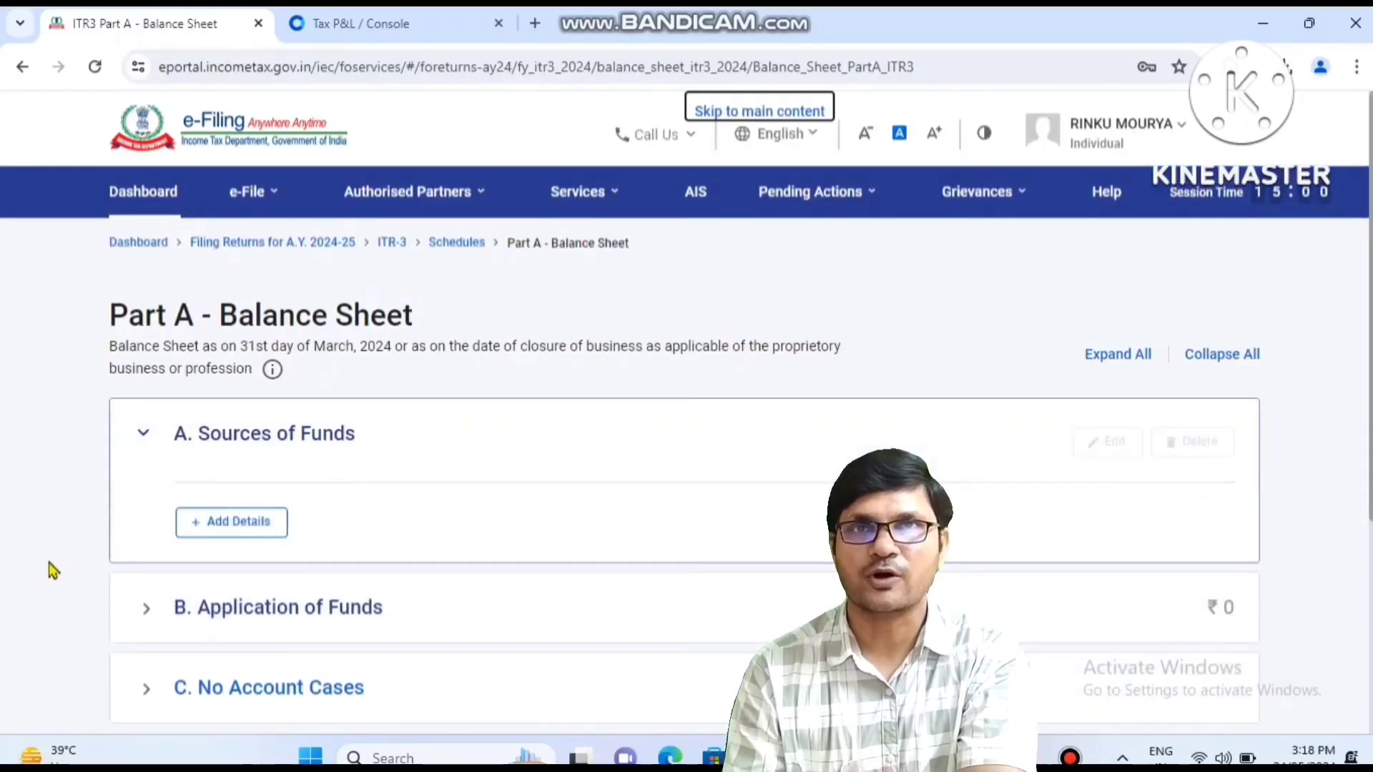
pyautogui.scroll(-4, 51, 570)
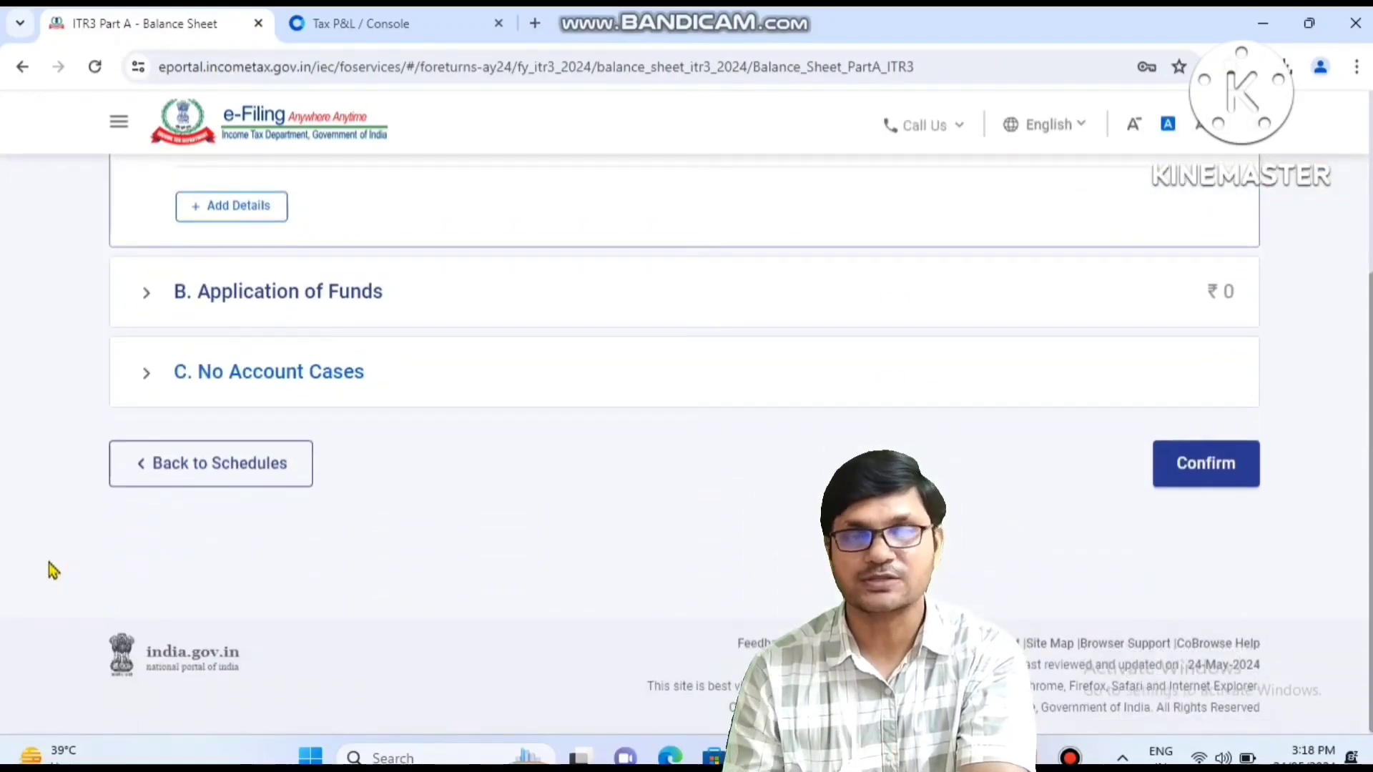
# Confirm the Part A - BS schedule and open the Part A - Trading Account schedule.
pyautogui.click(1214, 465)
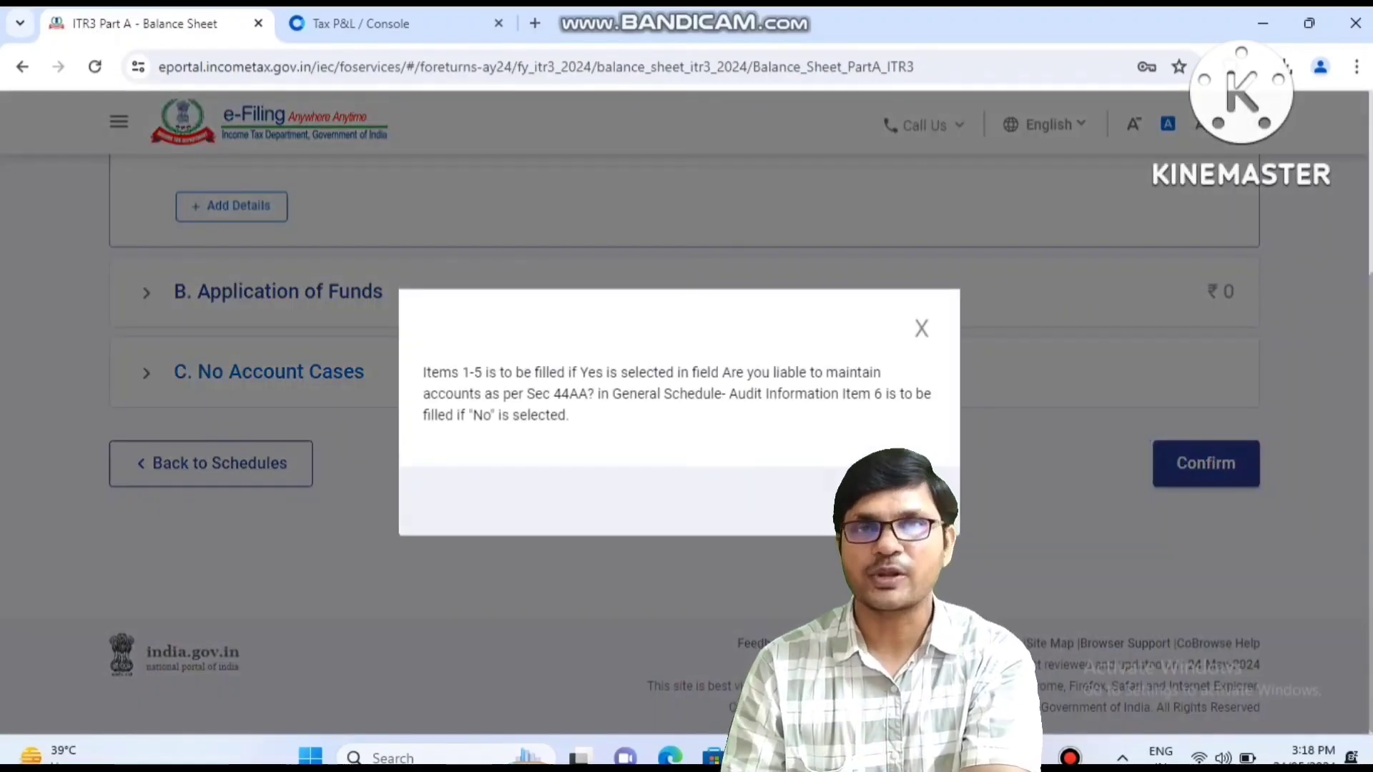
pyautogui.click(897, 501)
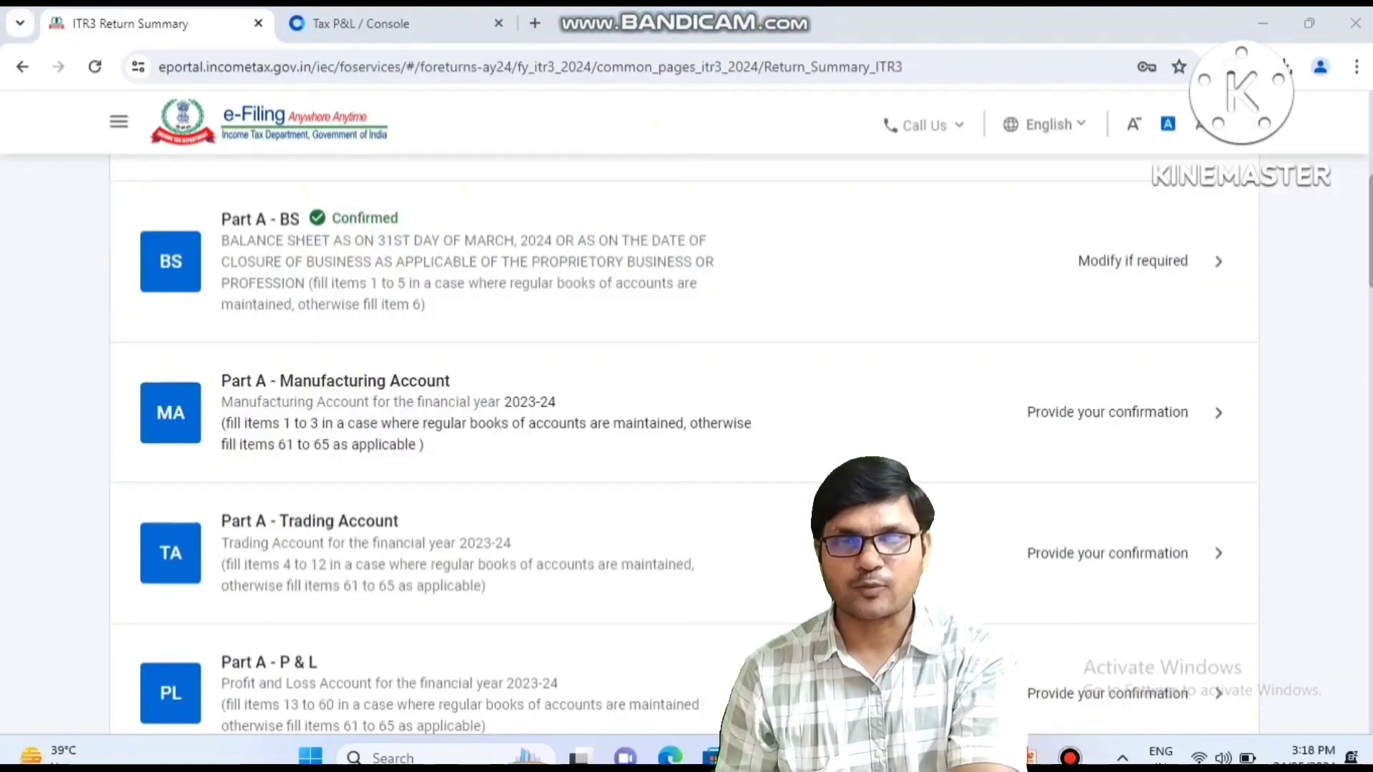
pyautogui.click(299, 548)
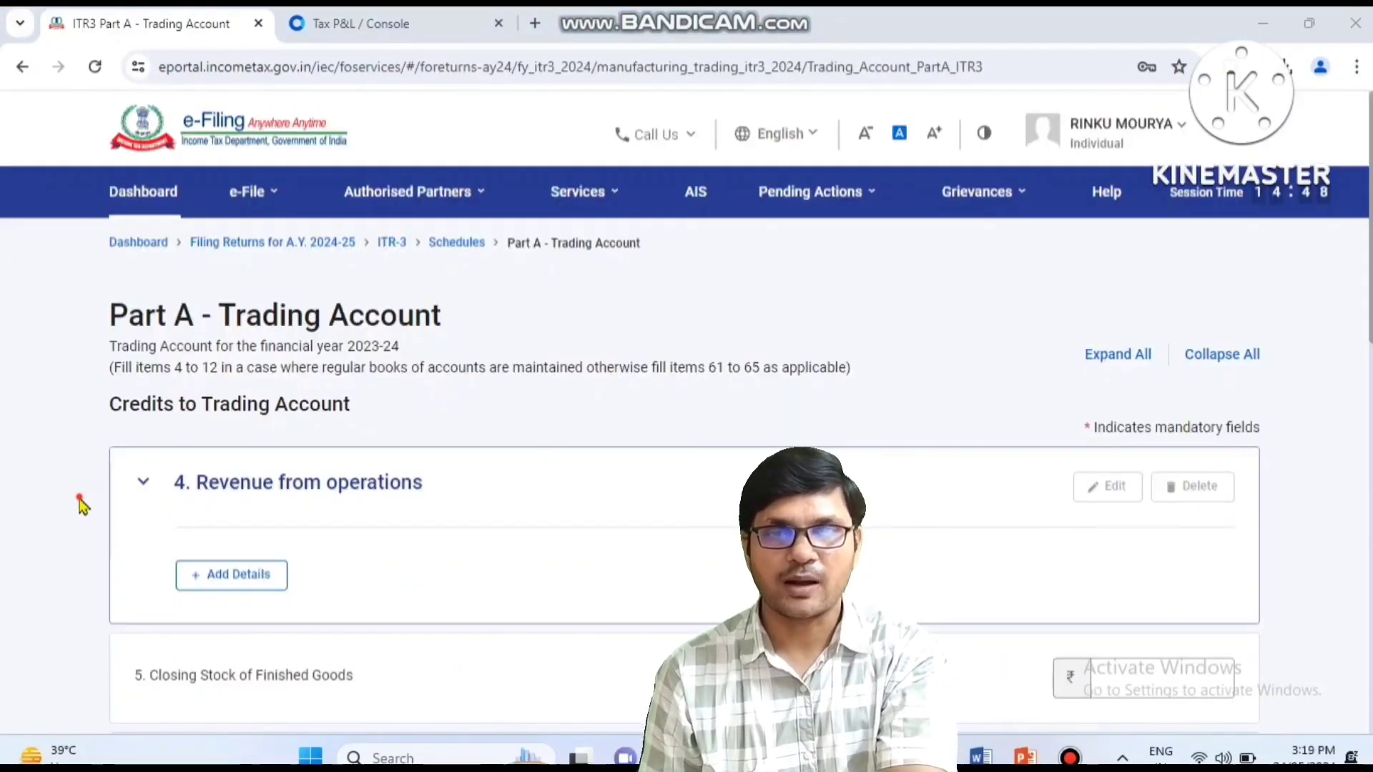
# Add the Revenue from operations details to the Trading Account without entering any revenue amounts.
pyautogui.scroll(-3, 83, 506)
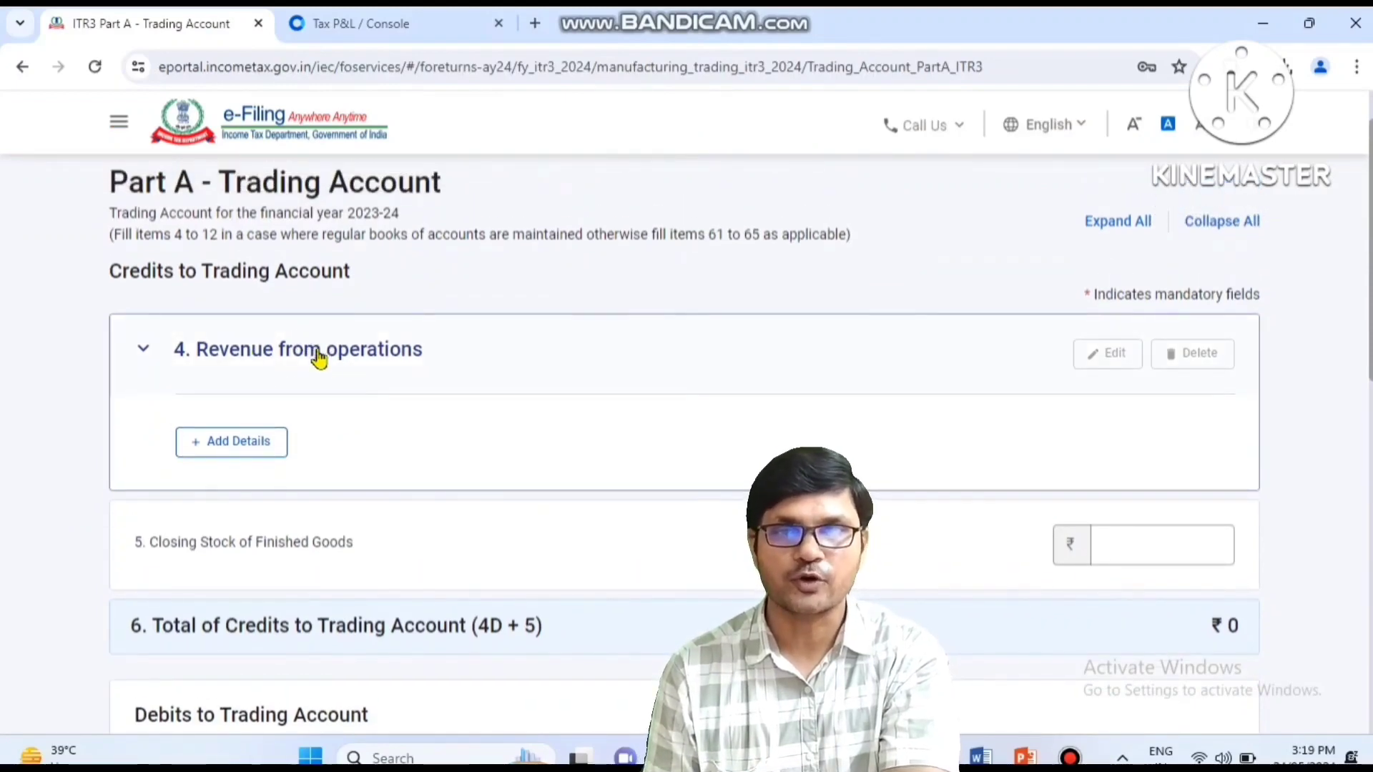
pyautogui.click(218, 463)
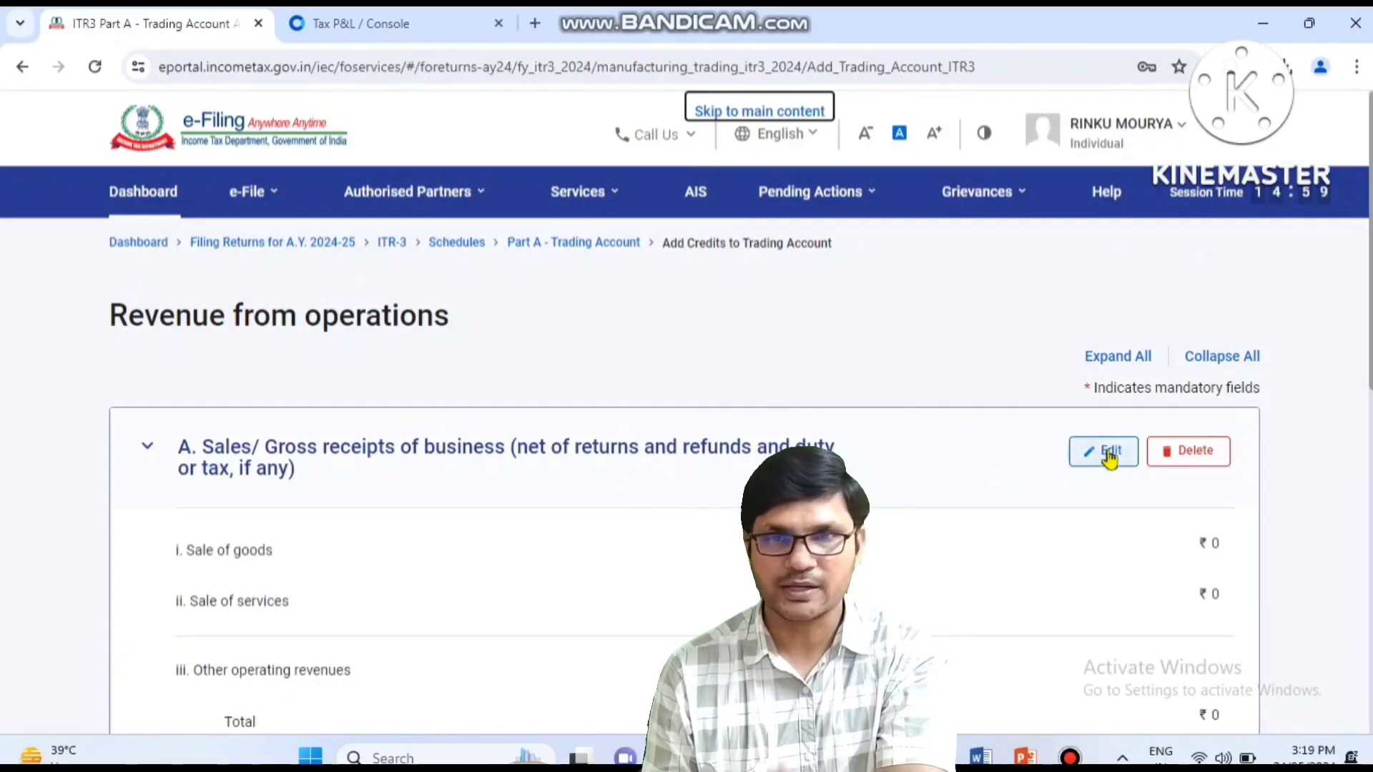
pyautogui.click(1108, 455)
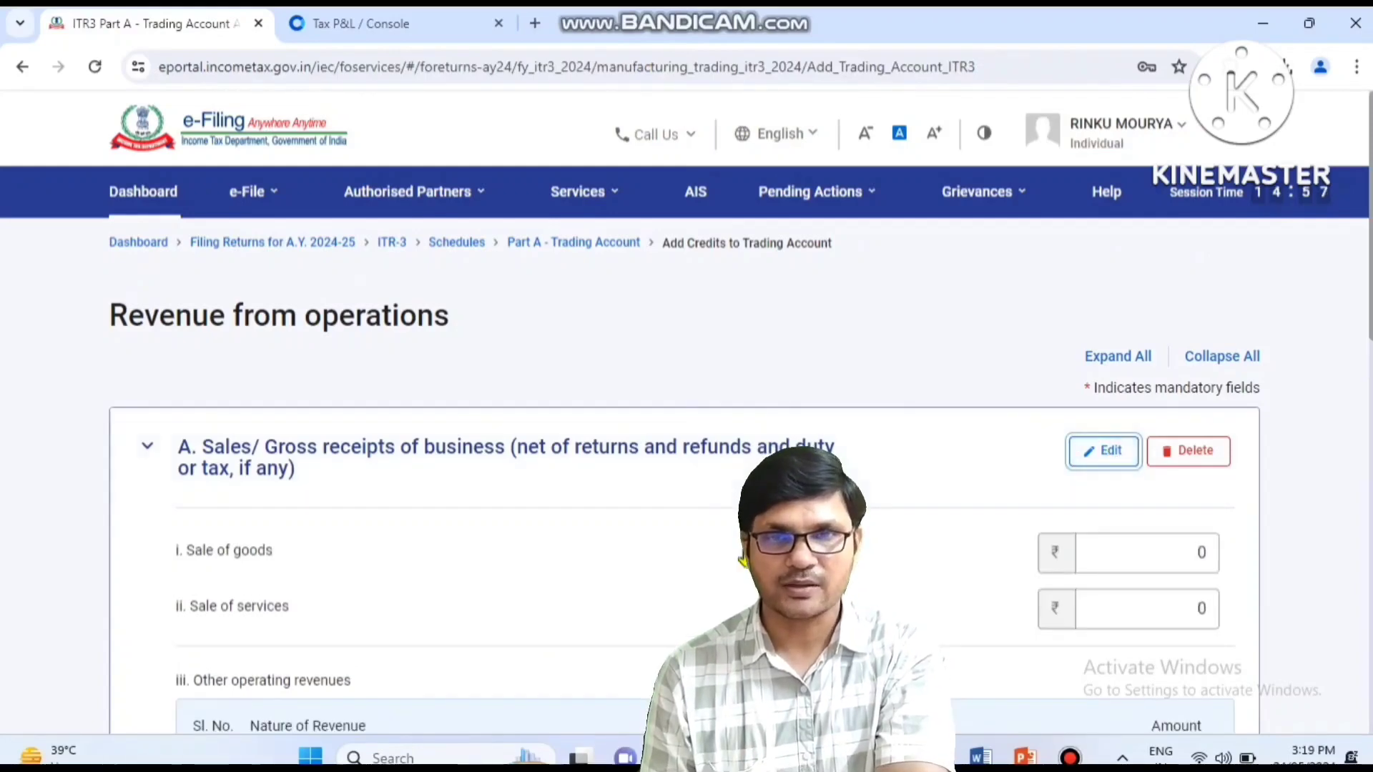
pyautogui.scroll(-5, 721, 565)
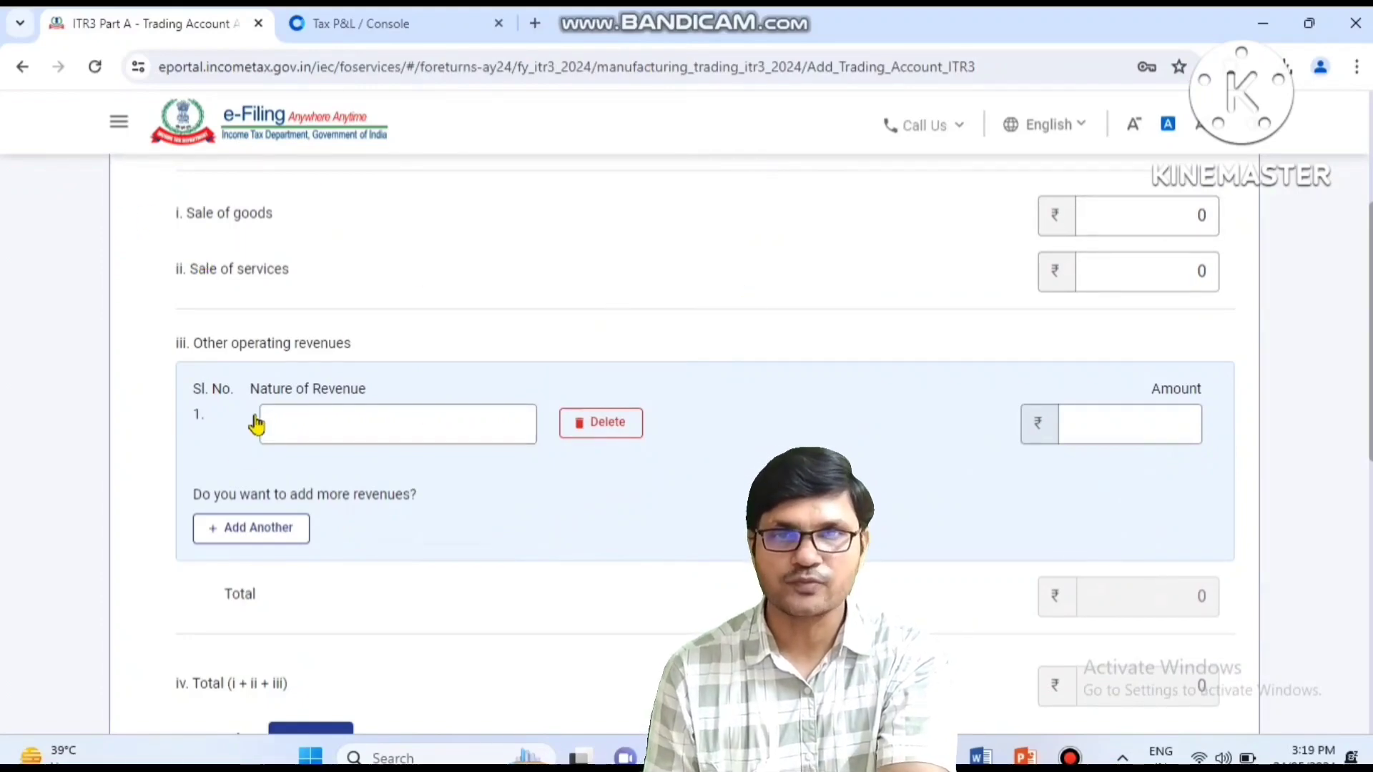
pyautogui.click(379, 421)
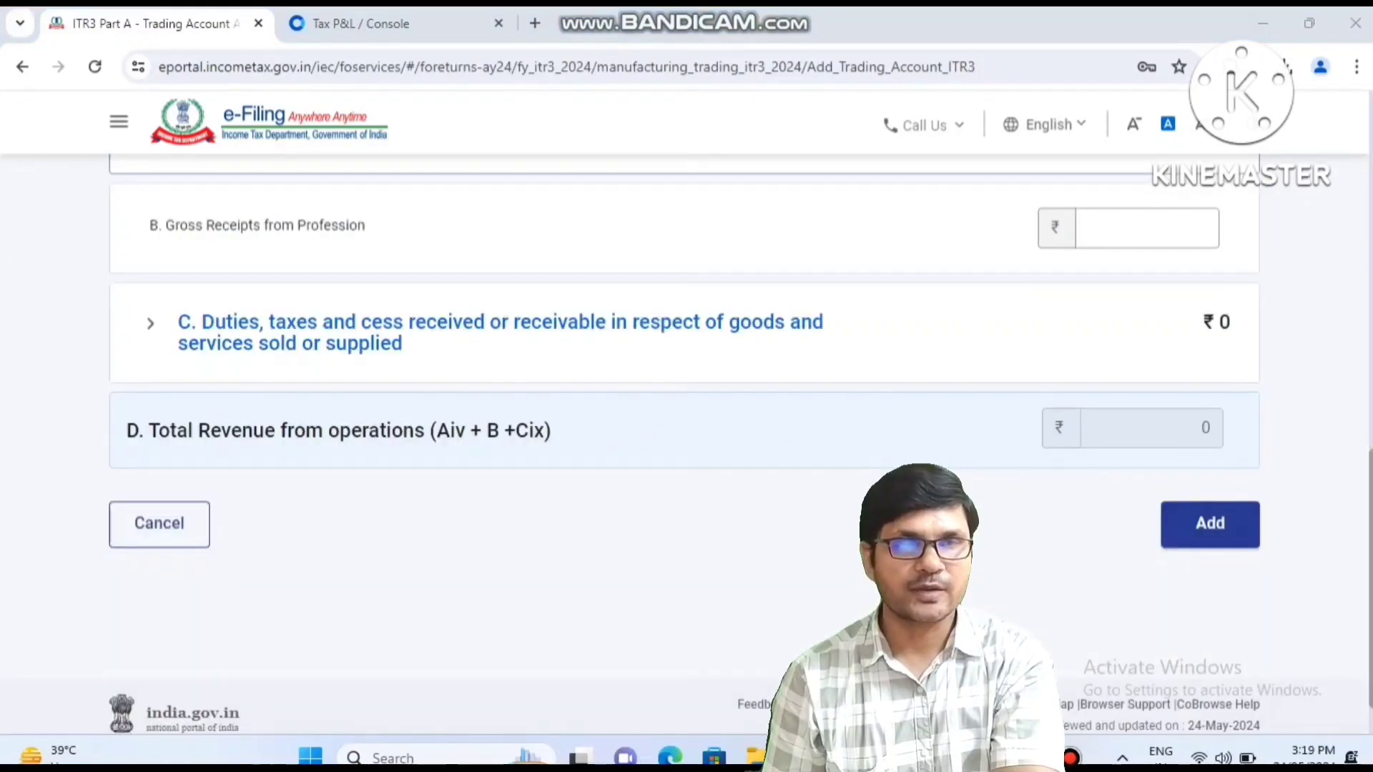
pyautogui.click(1180, 540)
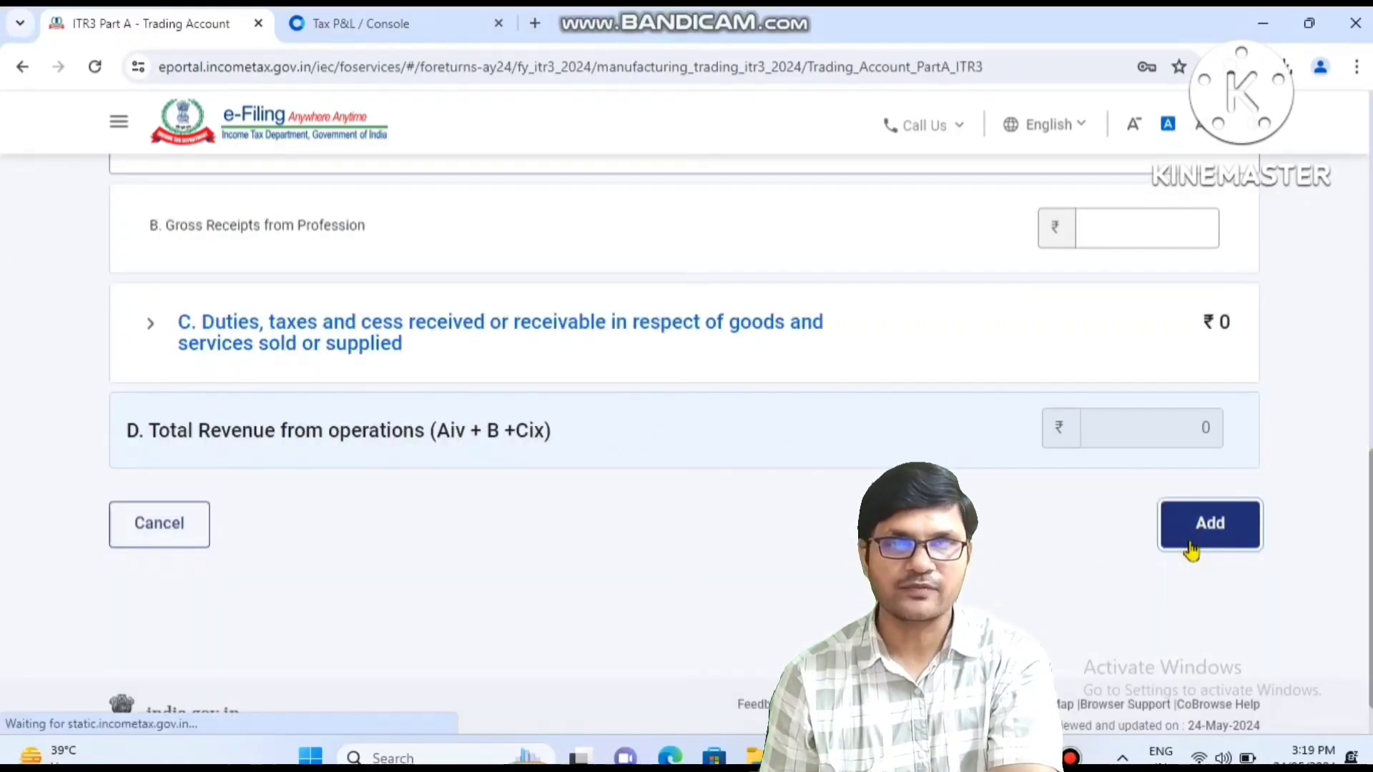
# Save the Direct Expenses details with all amounts left blank and confirm the Trading Account schedule.
pyautogui.scroll(-6, 714, 429)
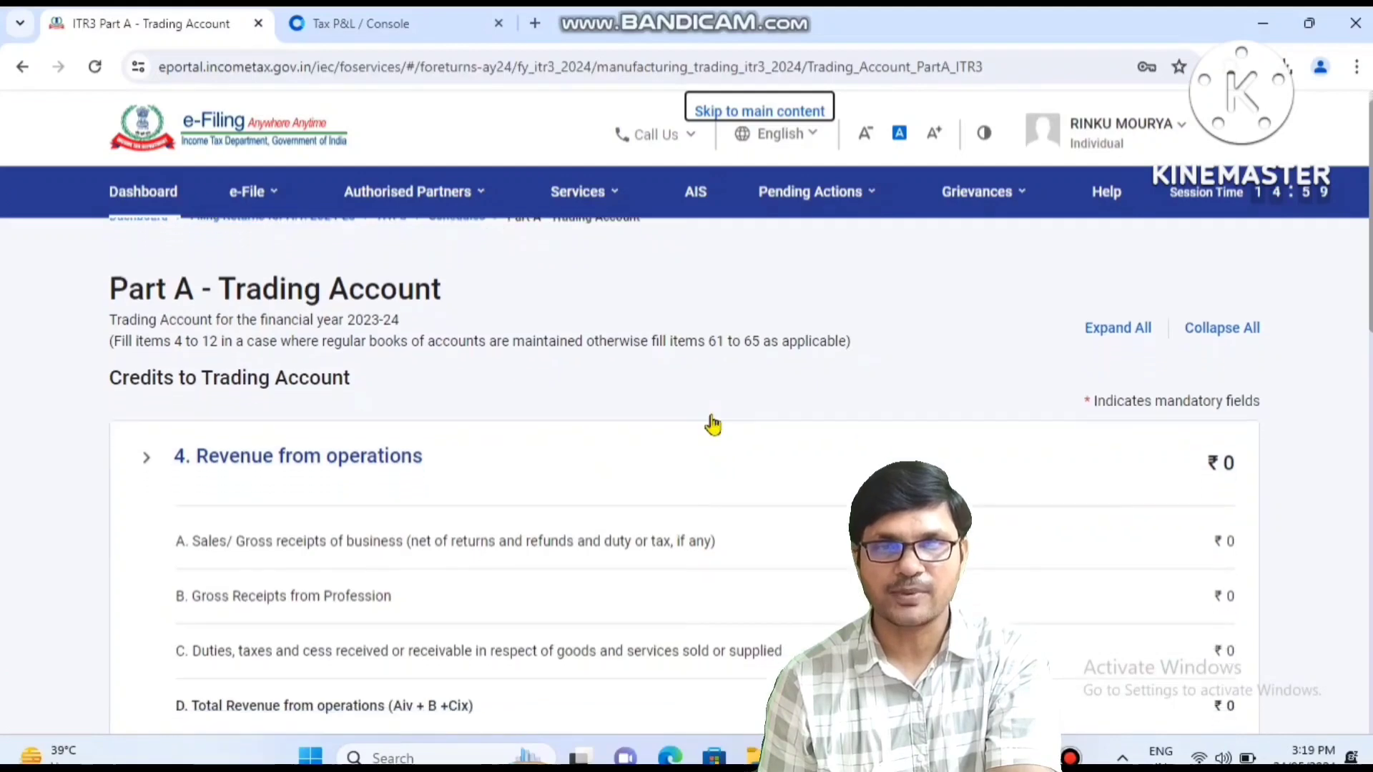
pyautogui.scroll(-4, 713, 424)
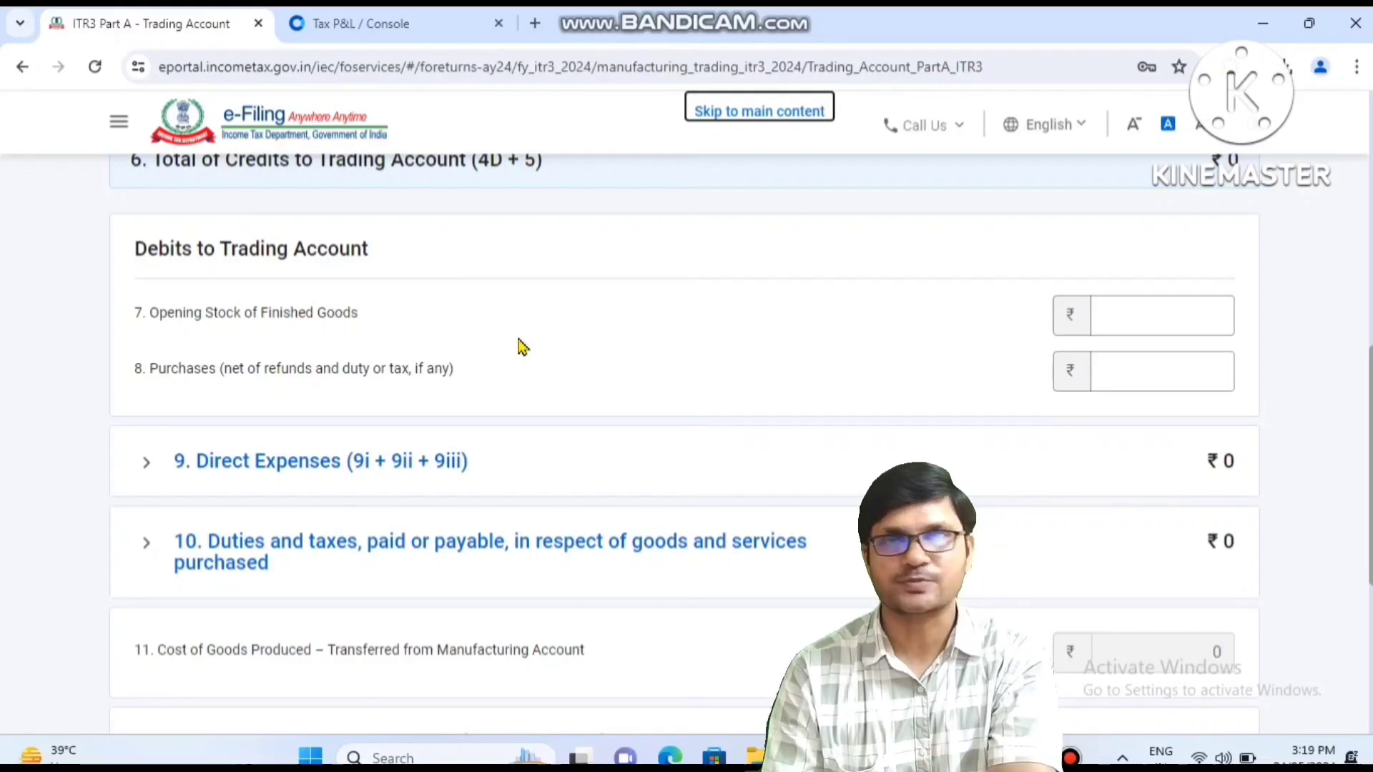
pyautogui.click(346, 491)
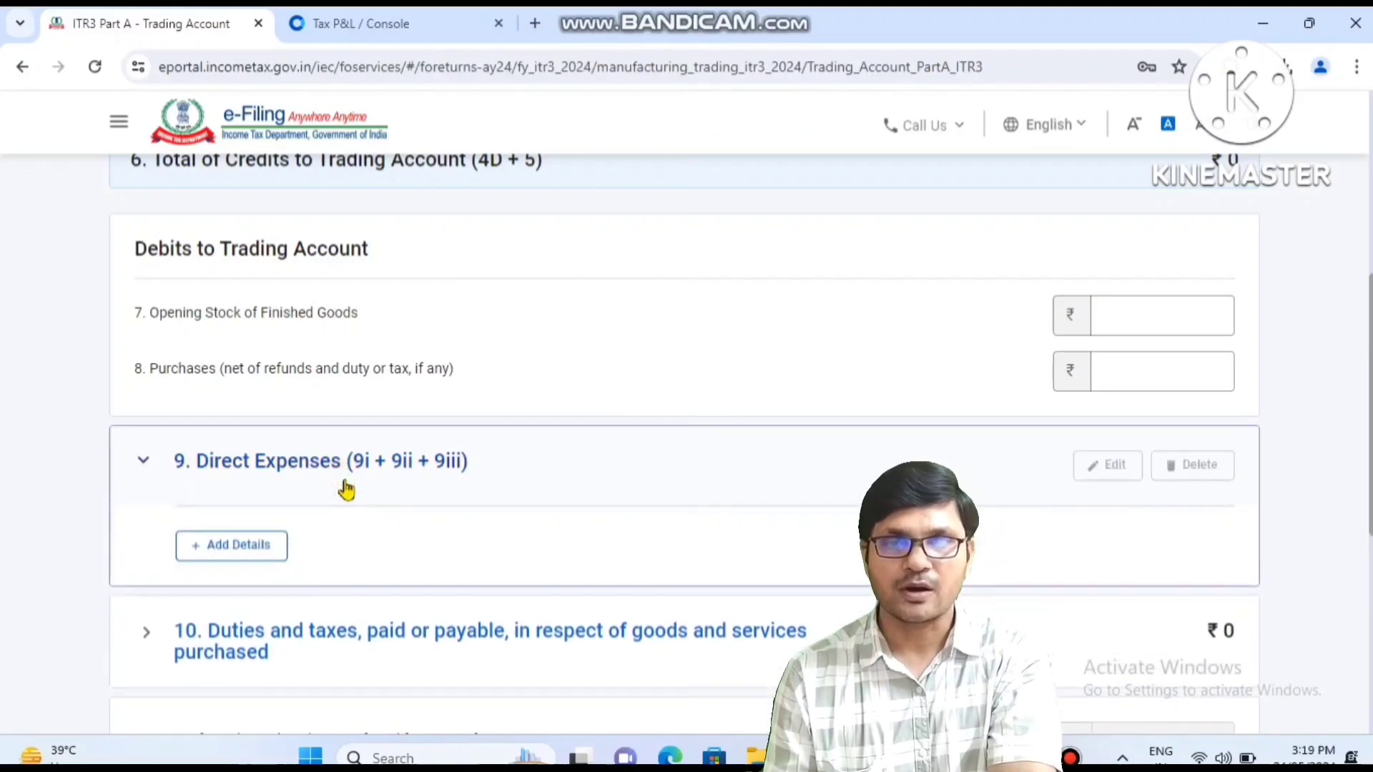
pyautogui.click(230, 565)
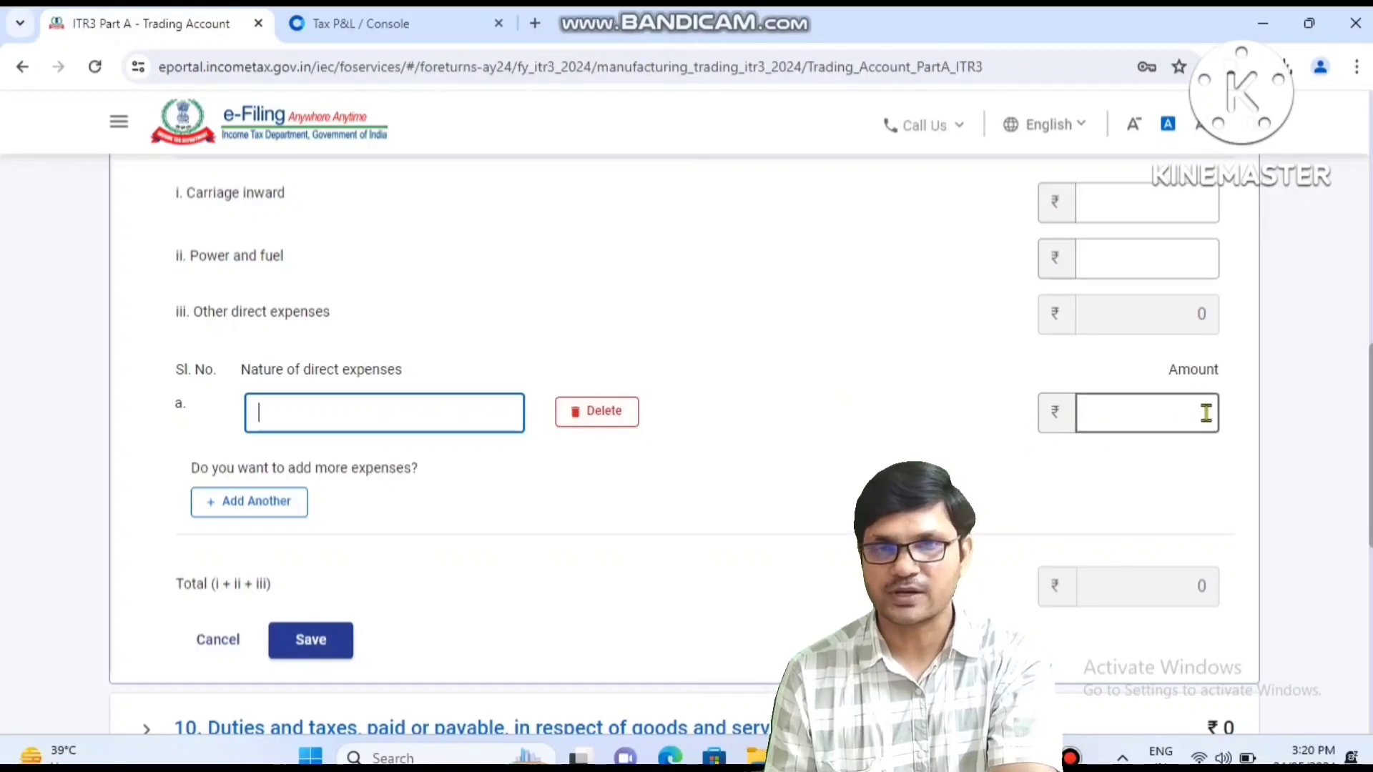
pyautogui.click(307, 652)
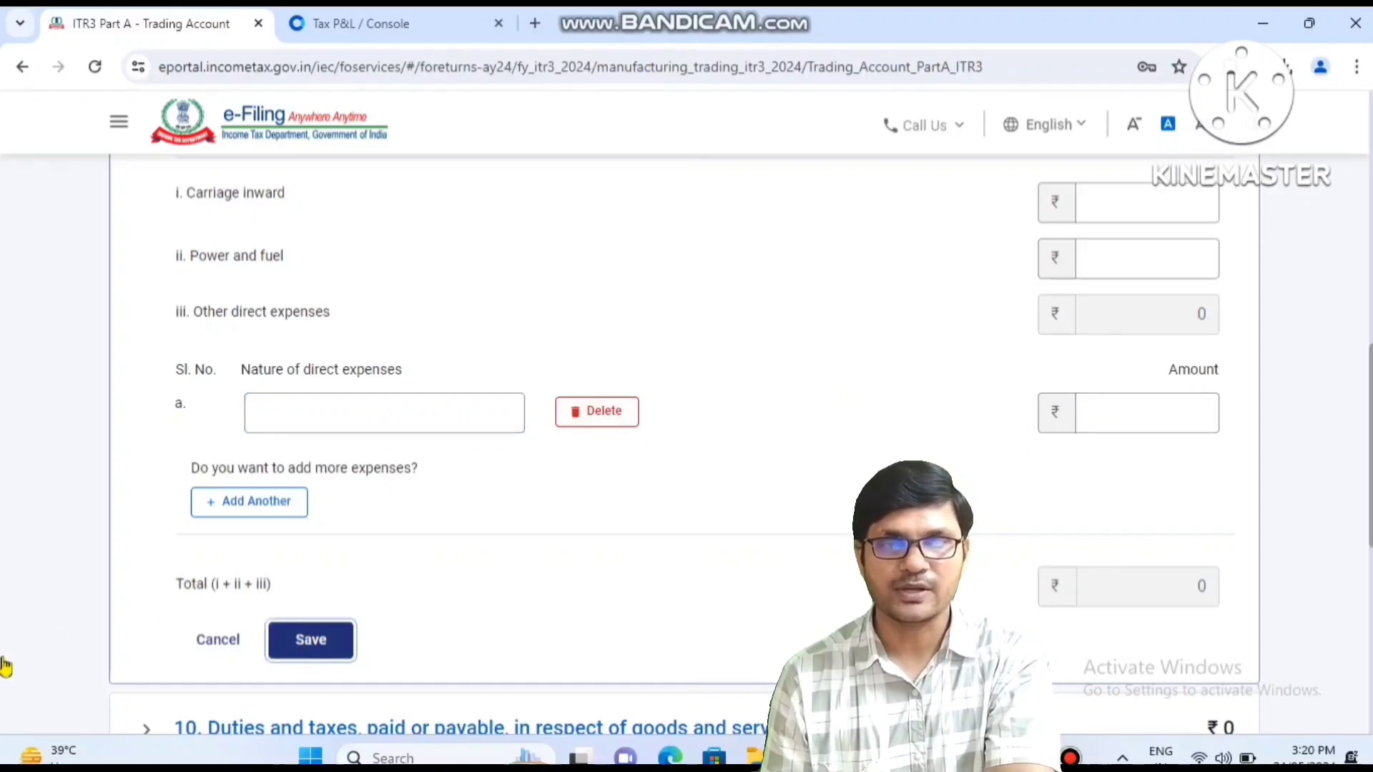
pyautogui.scroll(-4, 76, 635)
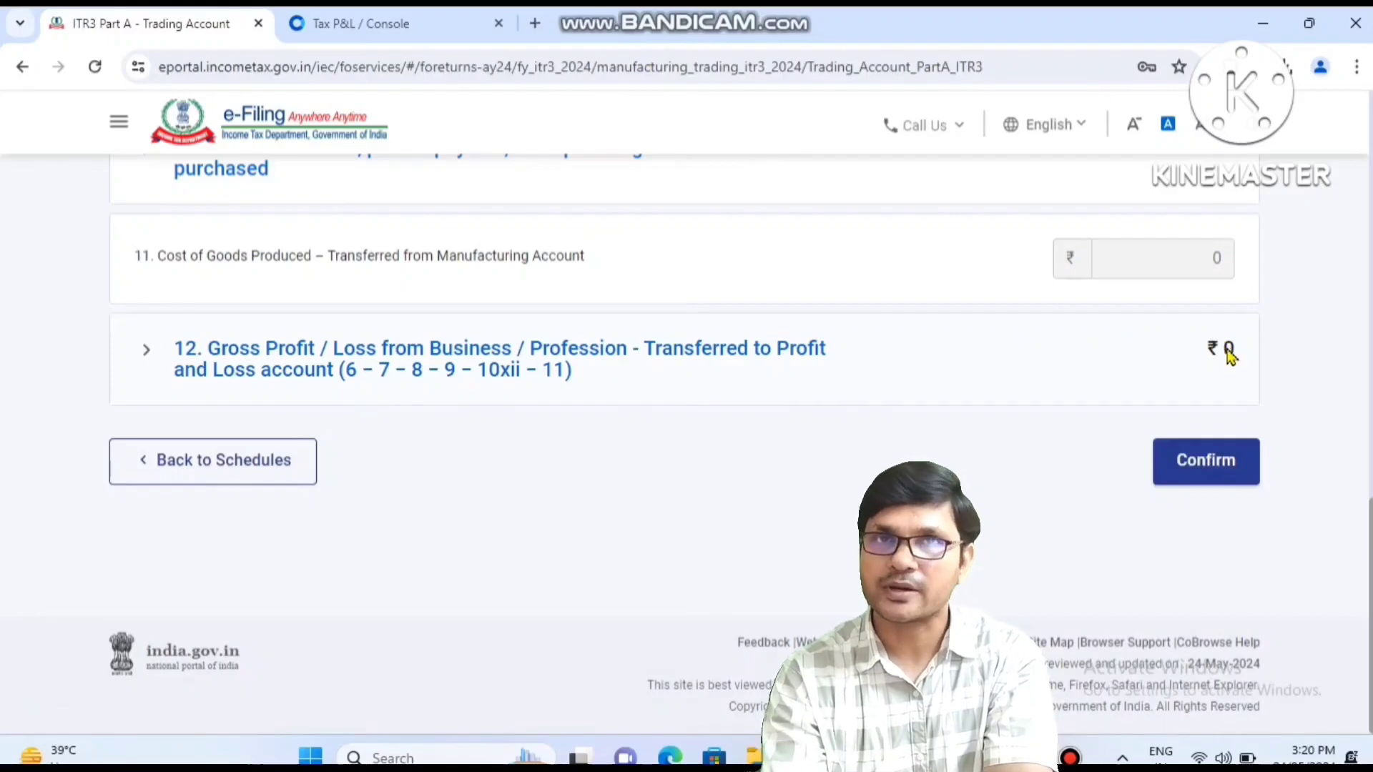
pyautogui.click(1206, 461)
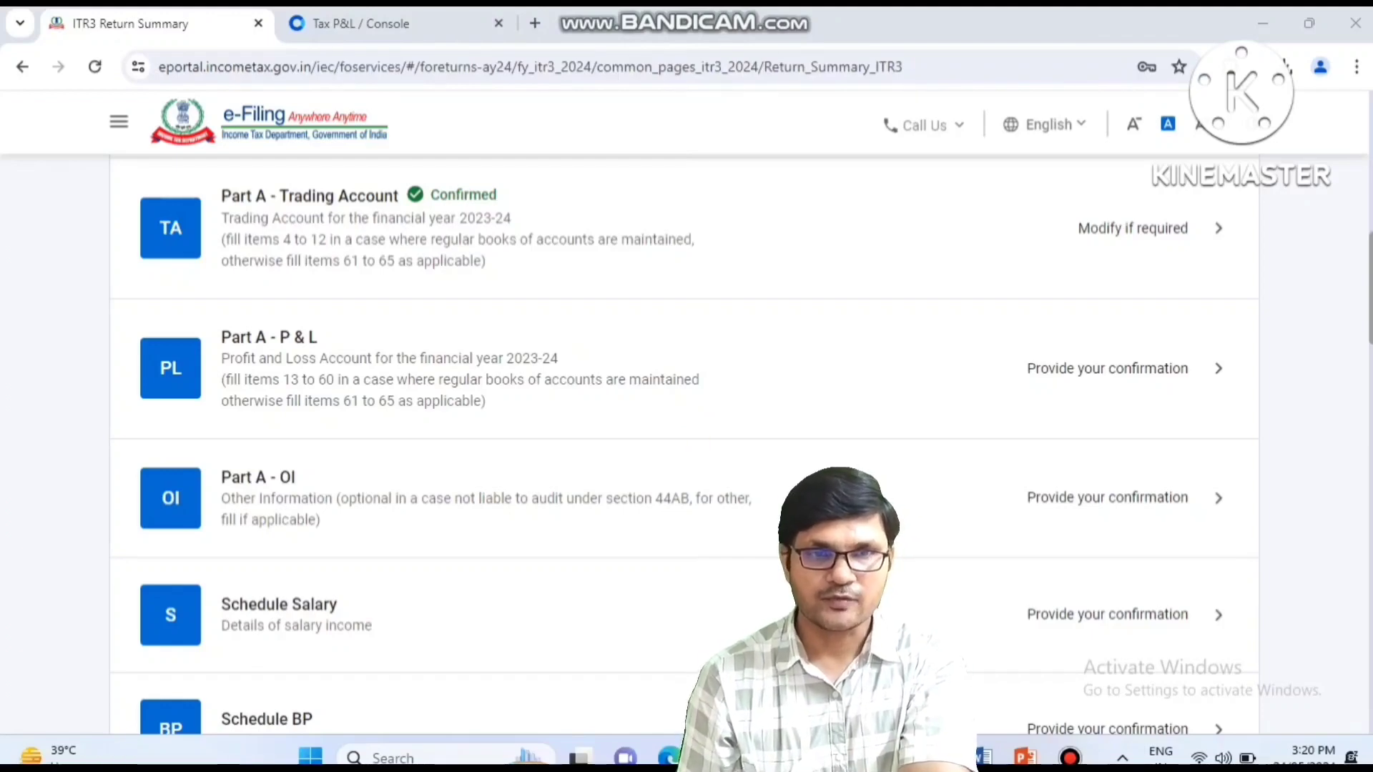
# Switch to the Excel tax P&L statement, review the F&O realized profit, turnover and charges, and return to the browser.
pyautogui.moveTo(937, 757)
pyautogui.click(951, 658)
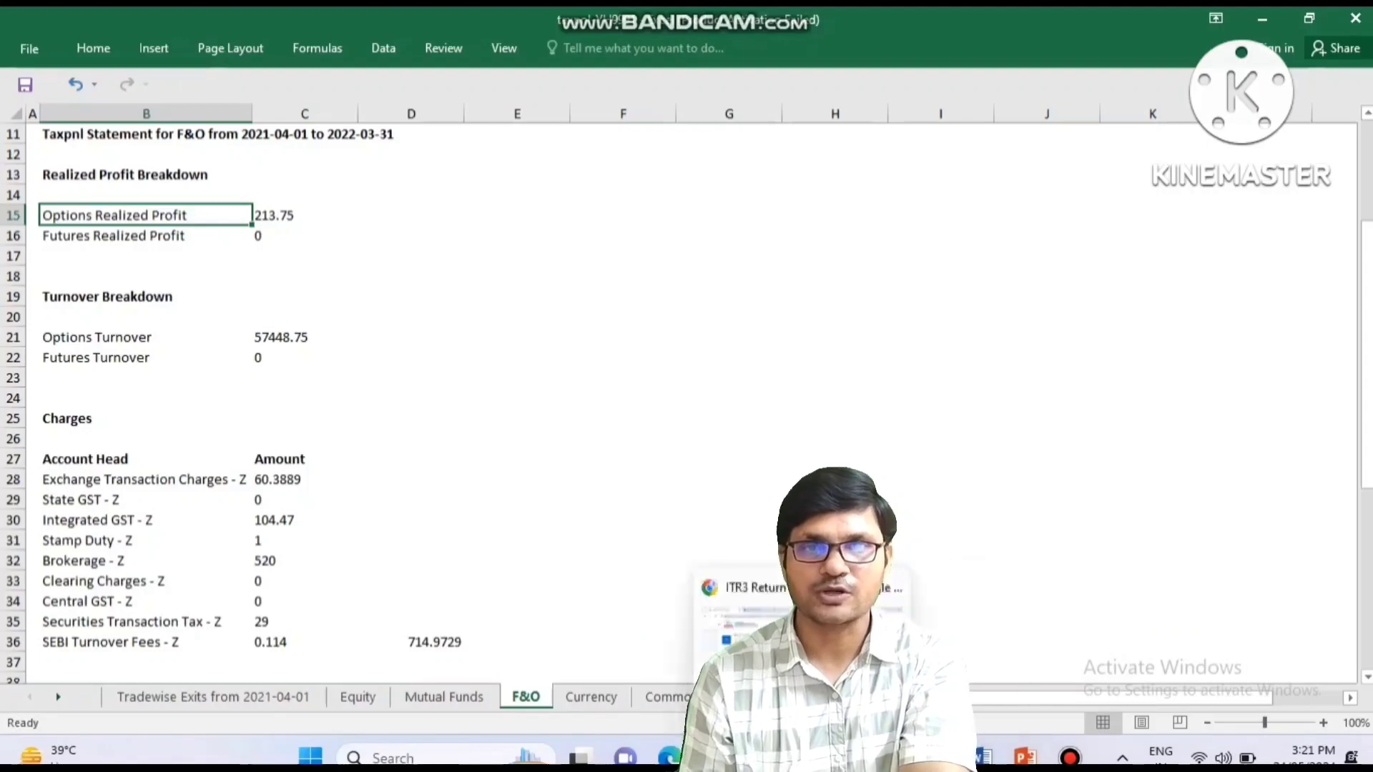
pyautogui.click(808, 756)
# Open the Part A - P & L schedule and add the Credits to Profit and Loss Account with all amounts left at 0.
pyautogui.click(383, 390)
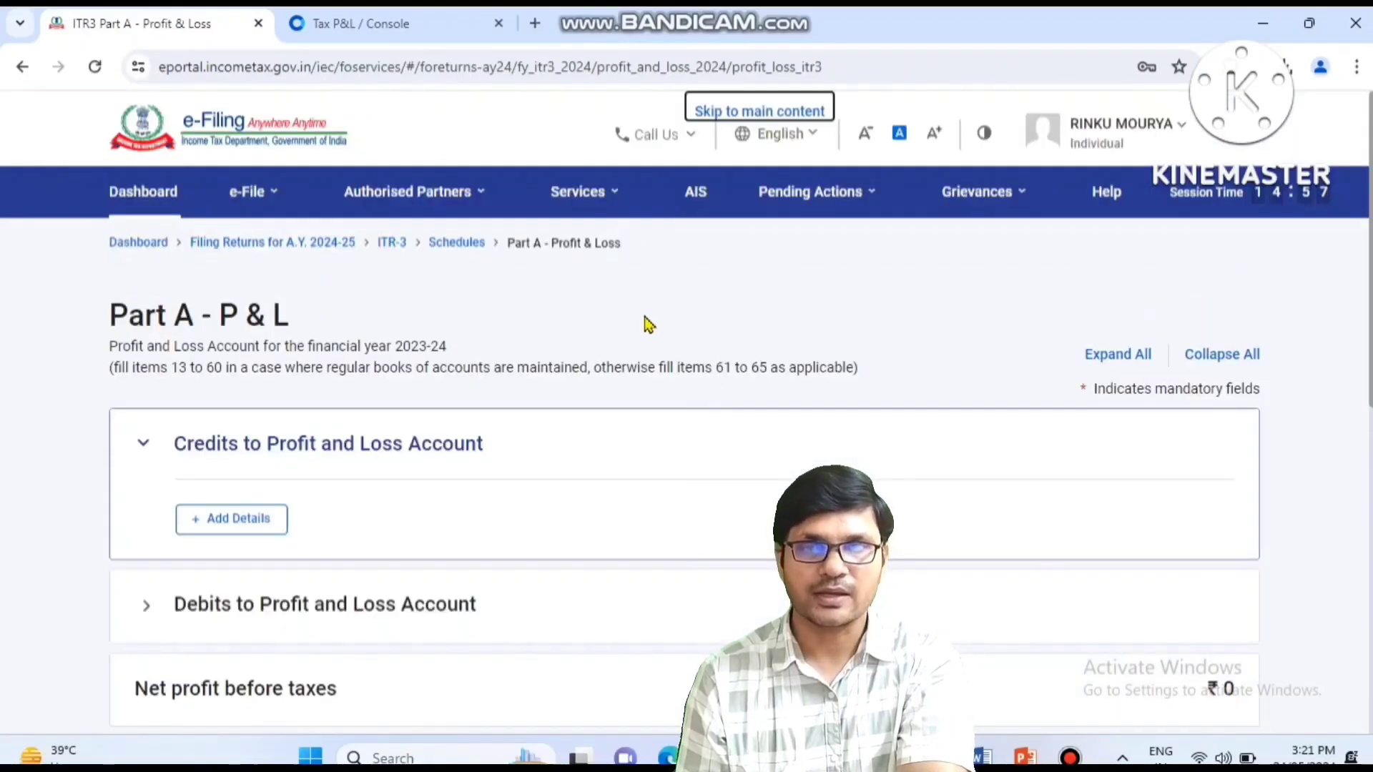
pyautogui.scroll(-3, 86, 498)
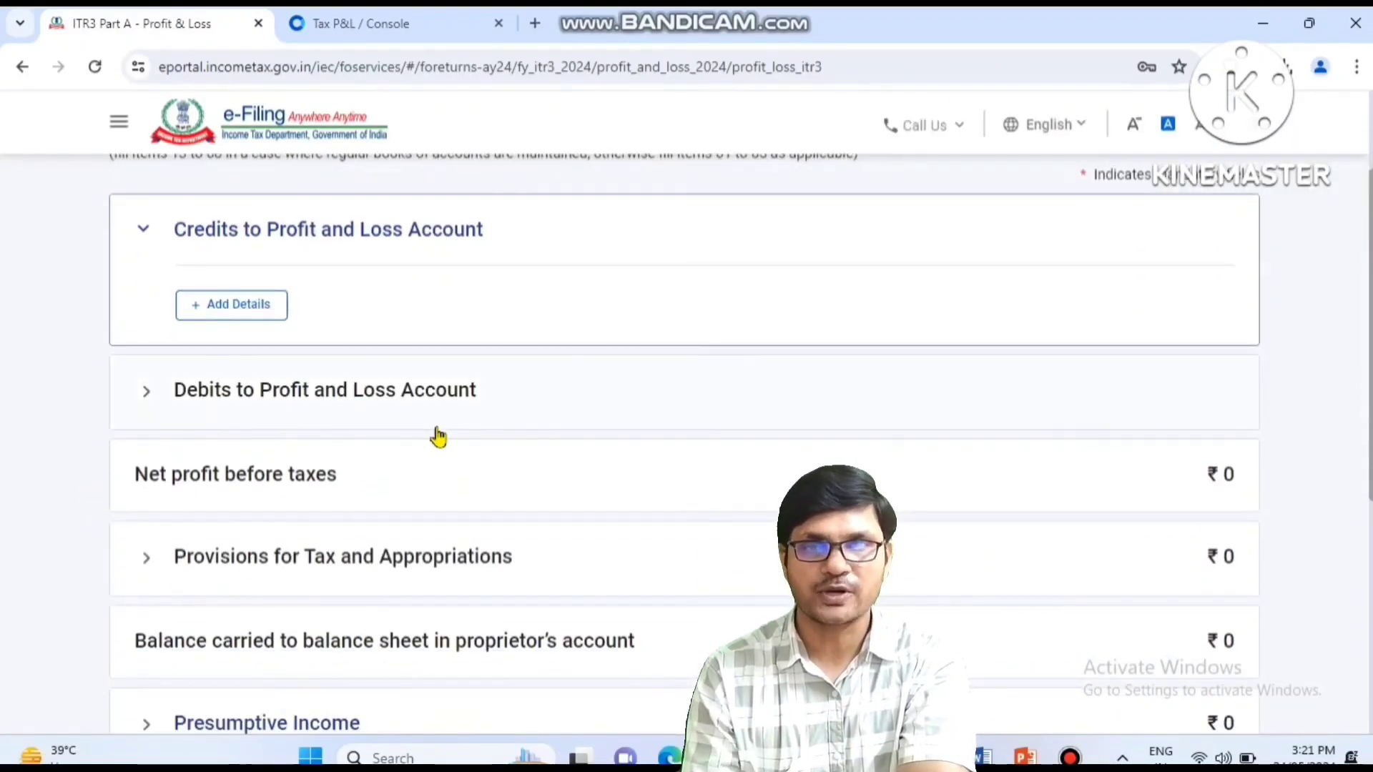
pyautogui.click(260, 309)
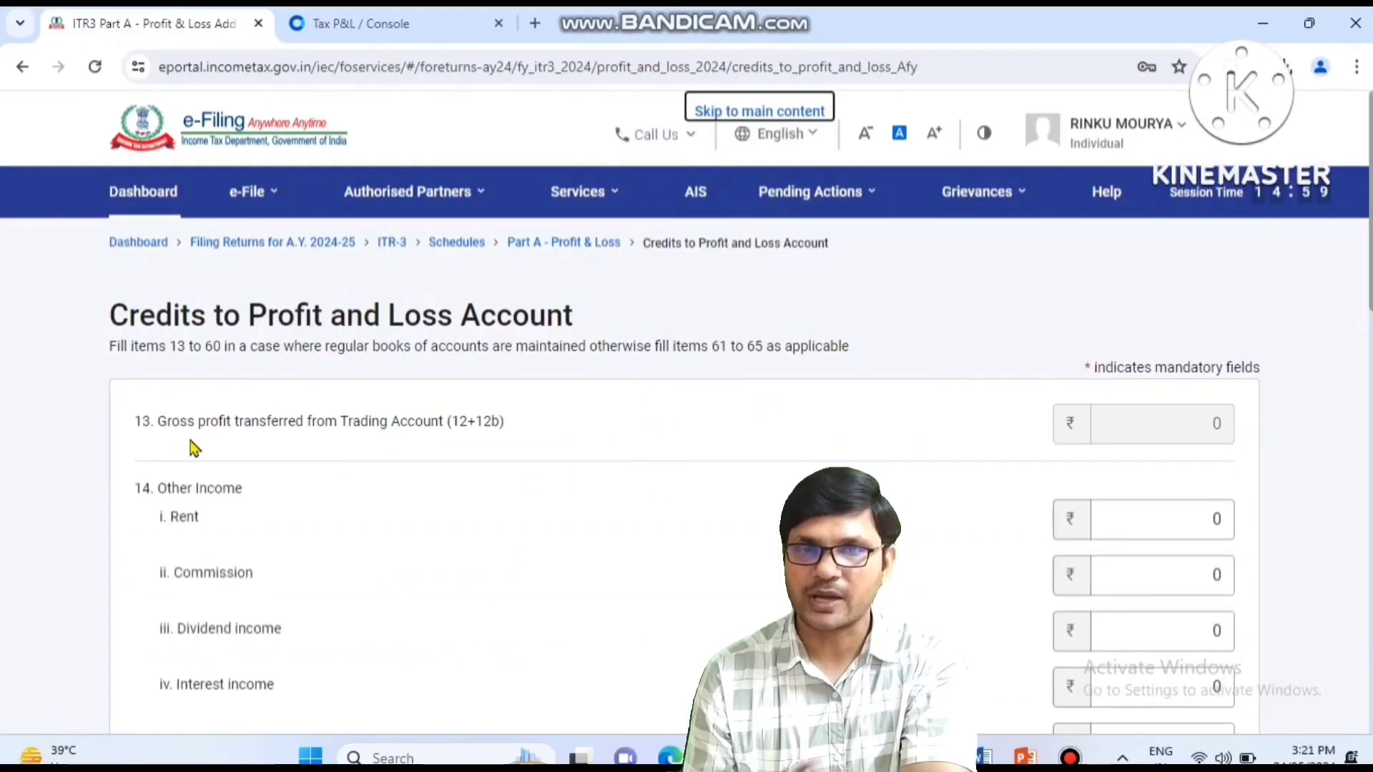
pyautogui.scroll(-3, 515, 419)
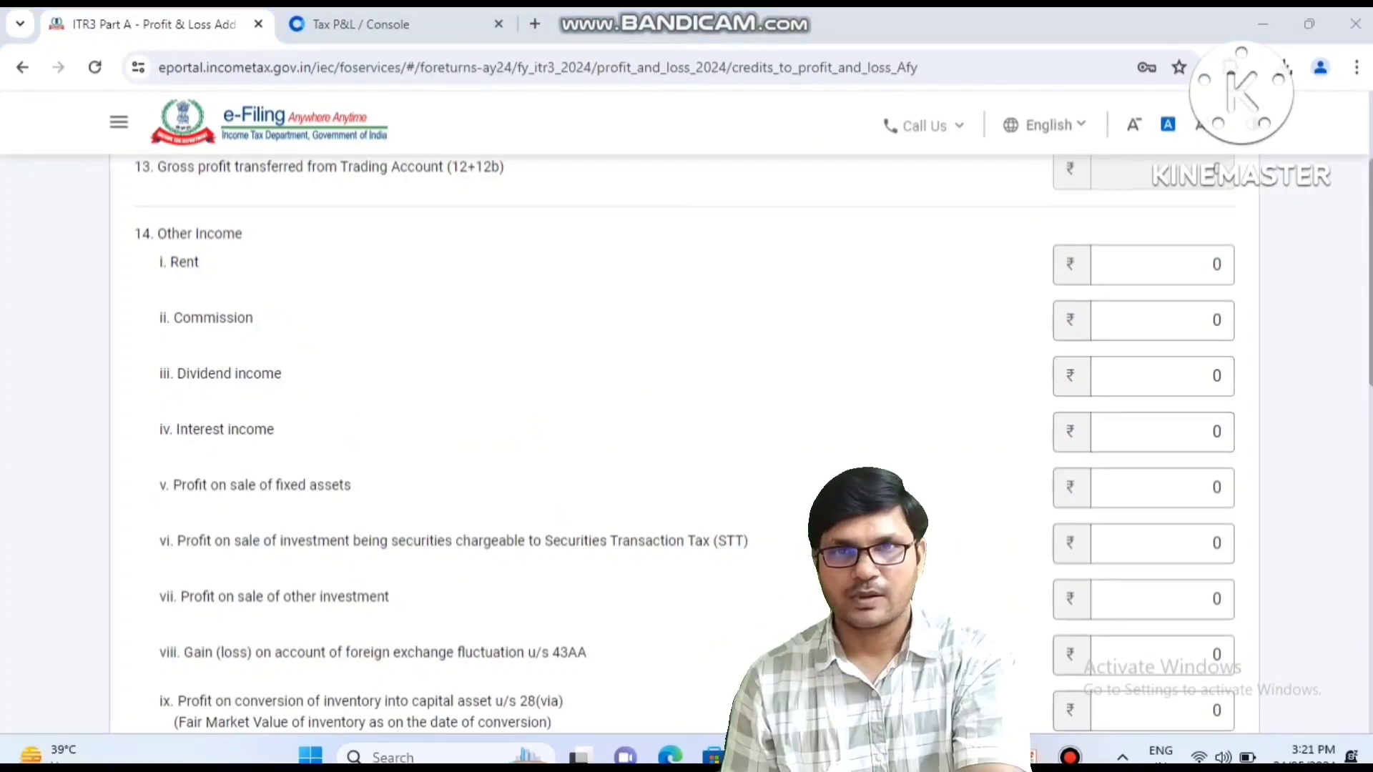
pyautogui.click(72, 465)
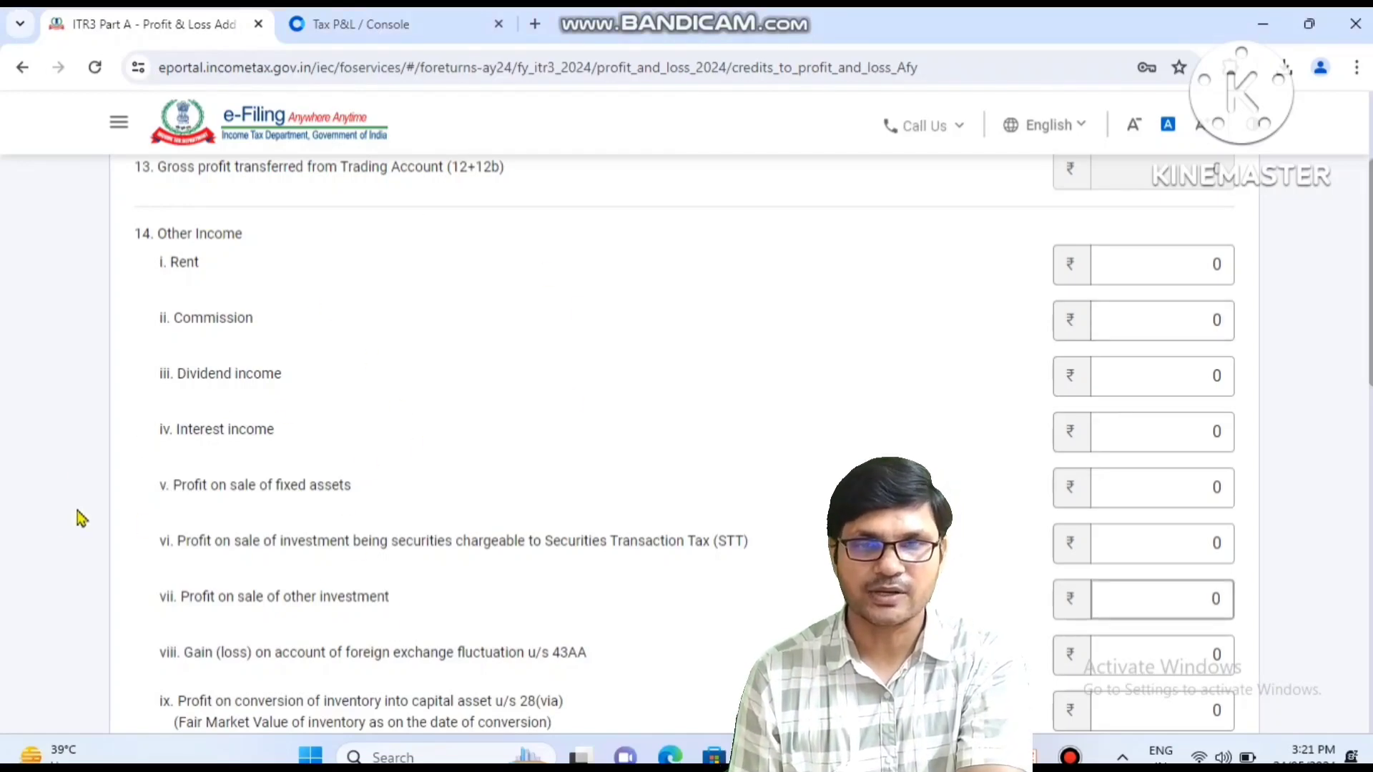
pyautogui.click(55, 526)
pyautogui.scroll(-5, 56, 529)
pyautogui.scroll(-3, 57, 529)
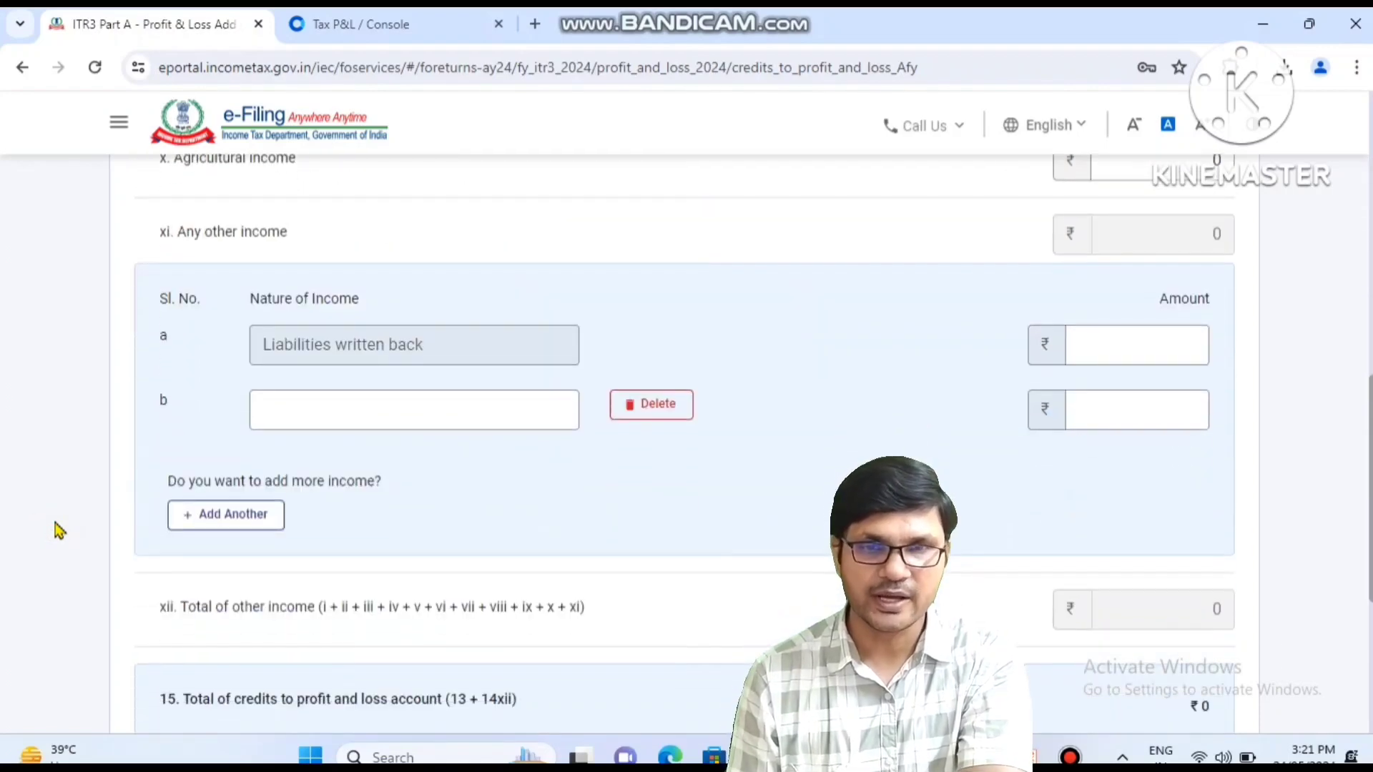
pyautogui.scroll(-5, 58, 529)
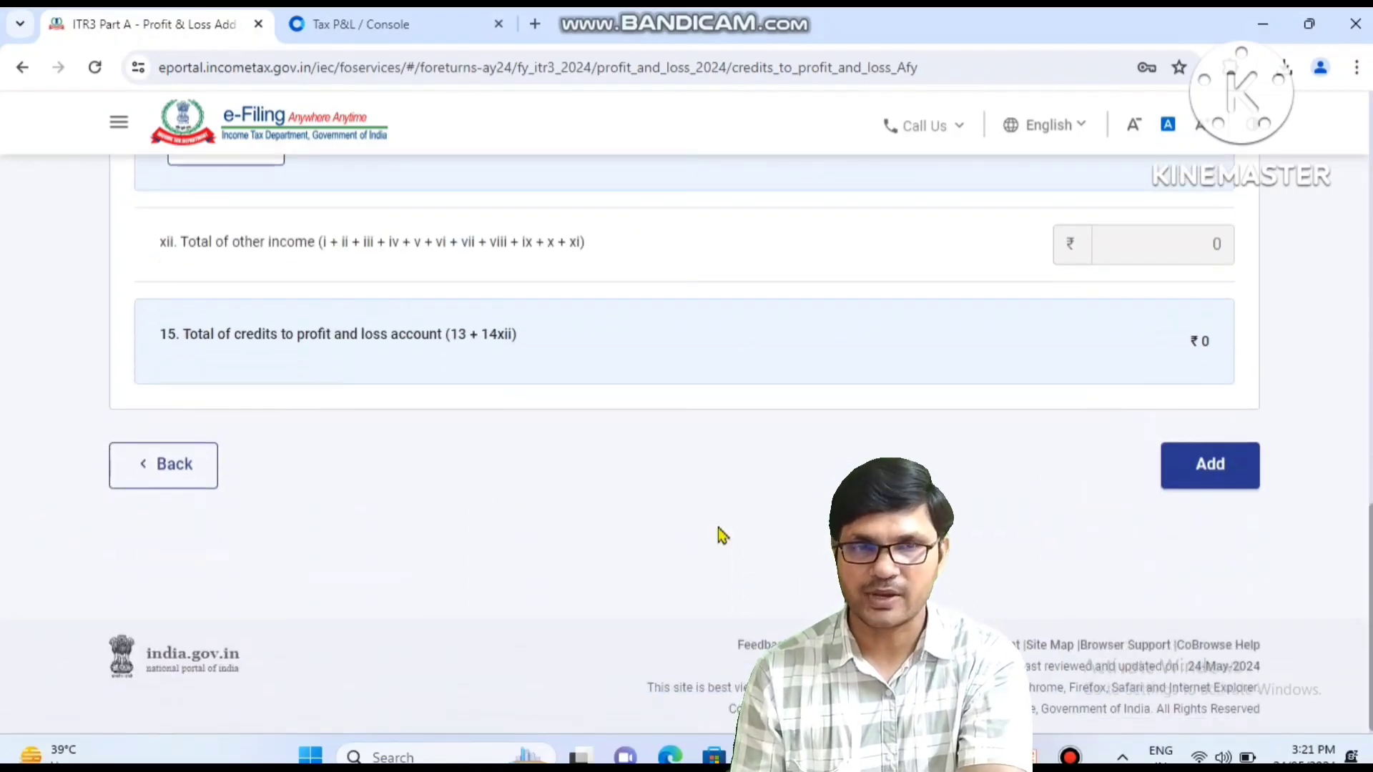
pyautogui.click(1232, 478)
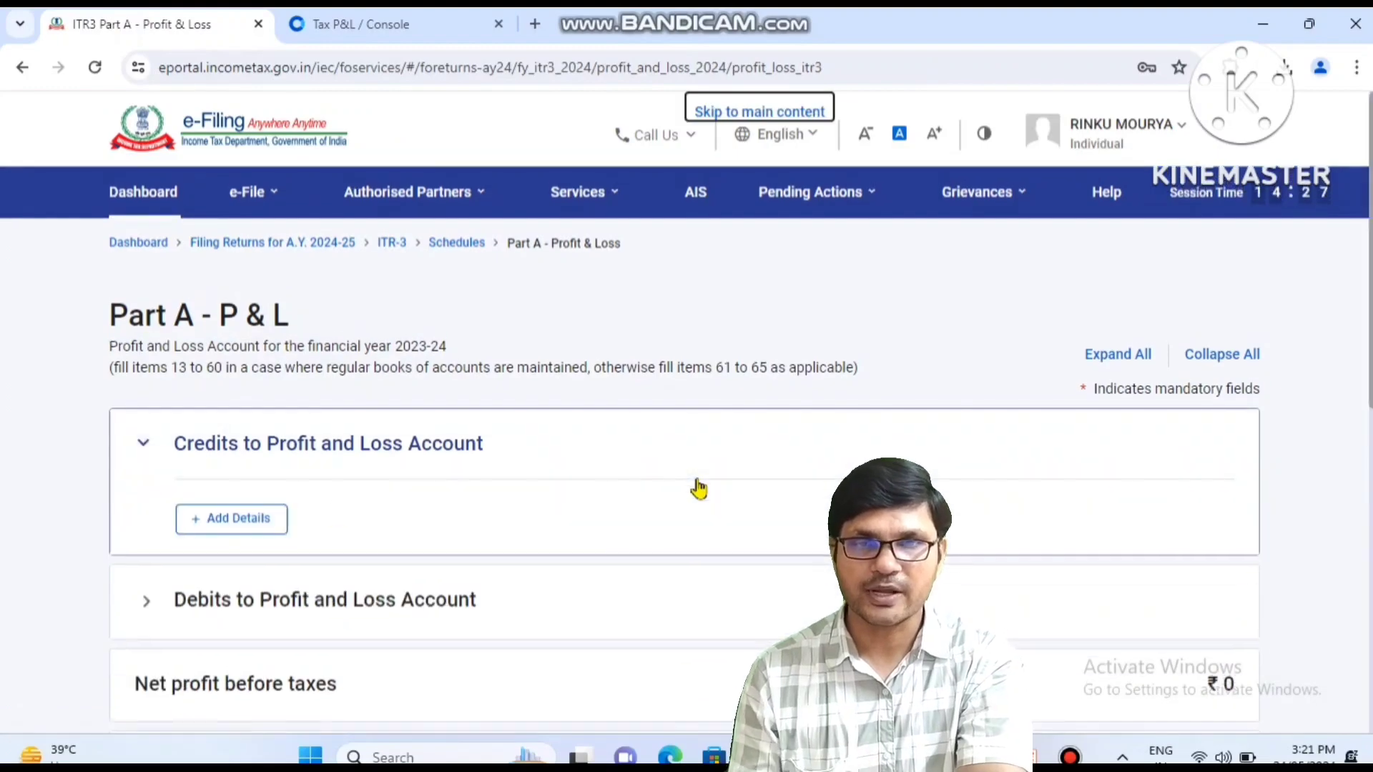
# Add both pages of the Debits to Profit and Loss Account details with all amounts left at 0.
pyautogui.click(329, 614)
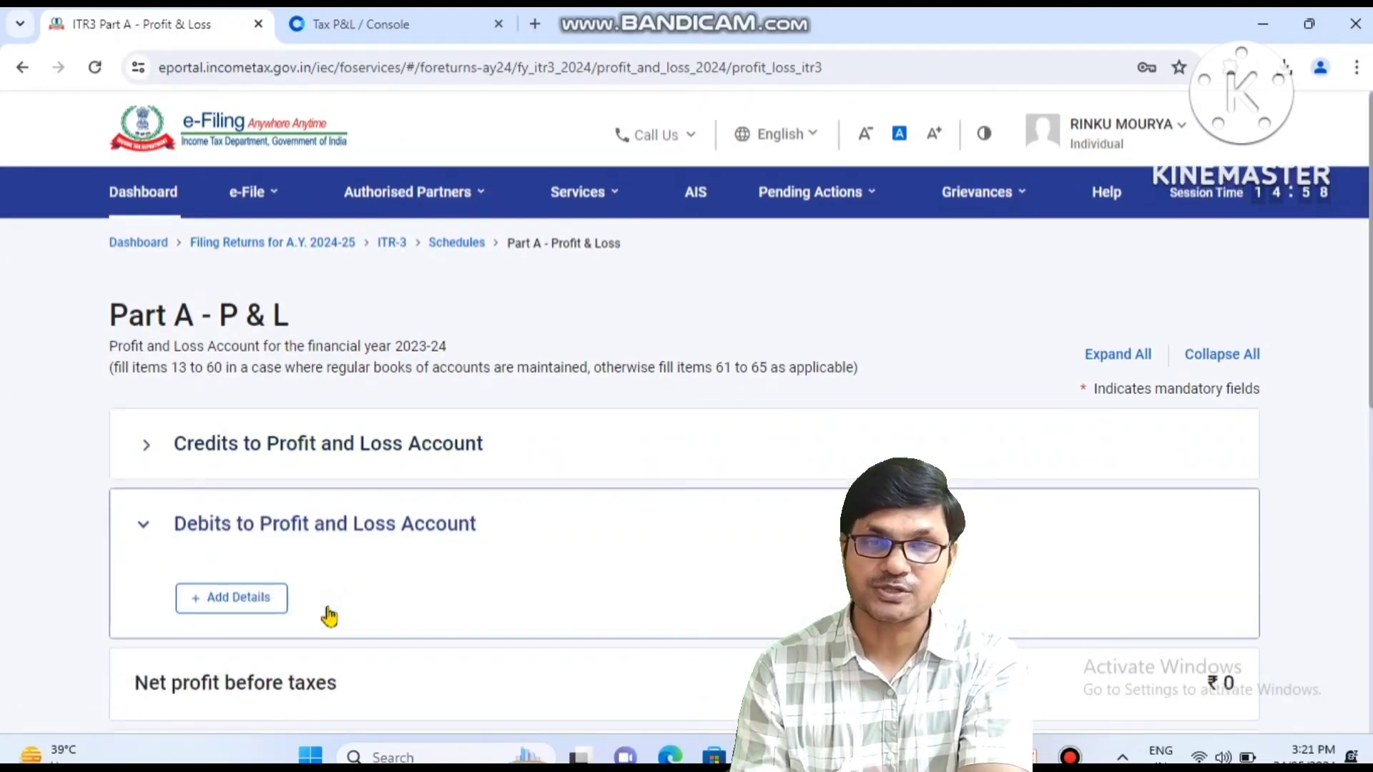
pyautogui.click(247, 605)
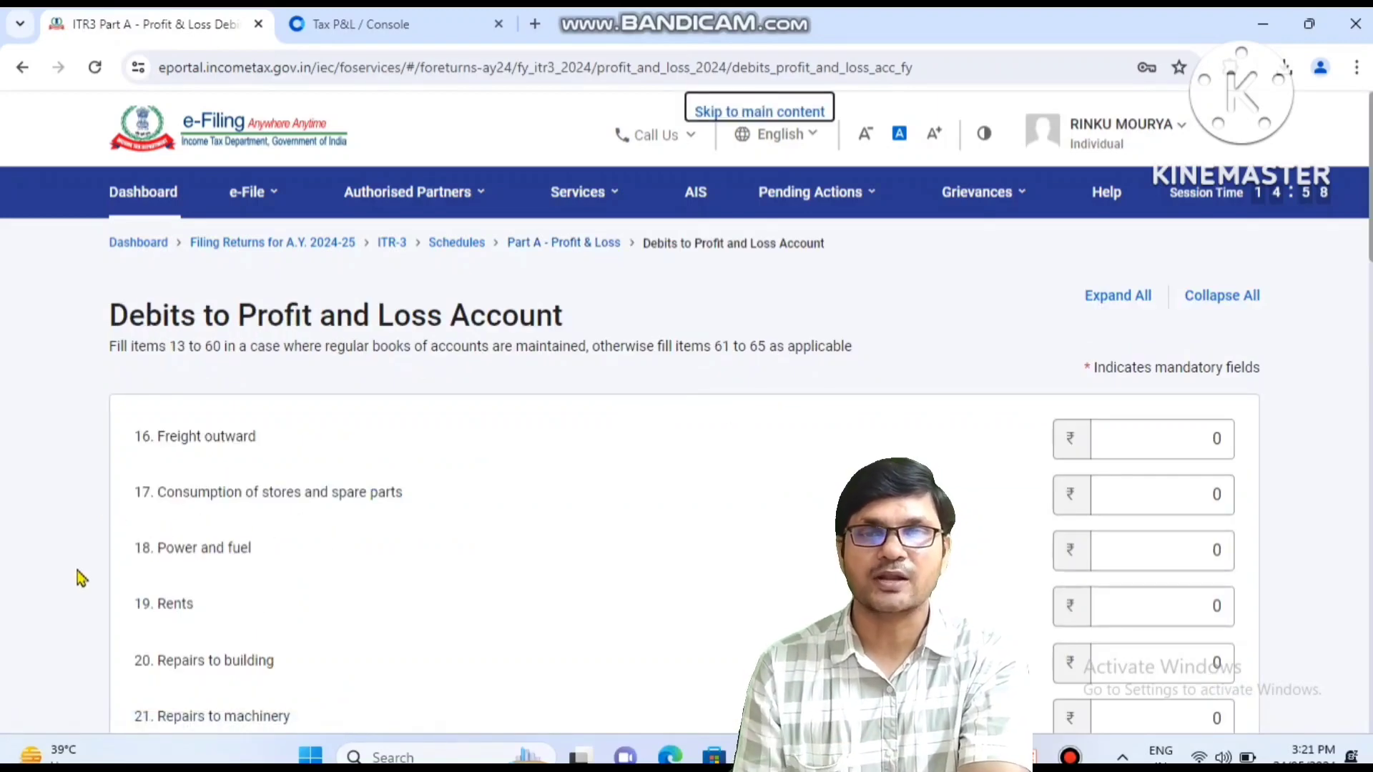
pyautogui.scroll(-4, 78, 572)
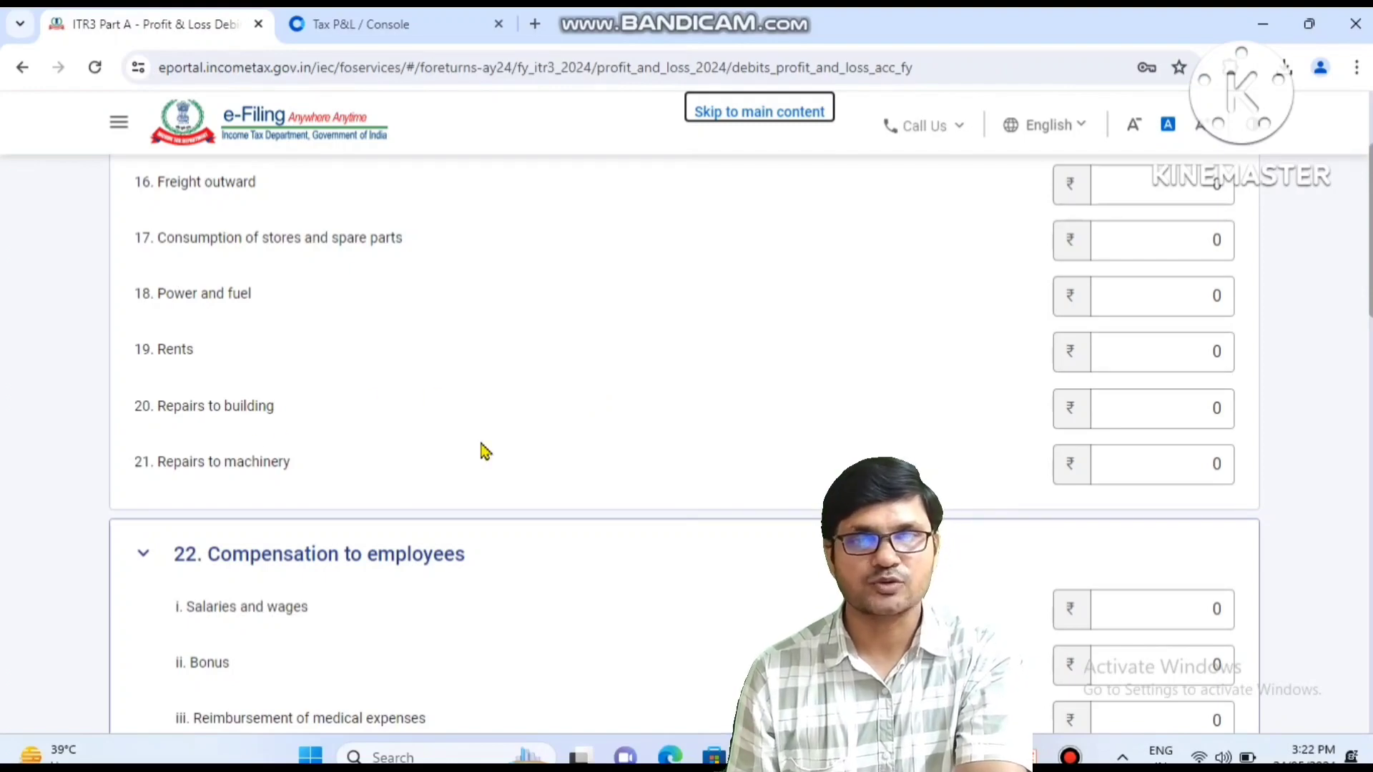
pyautogui.scroll(-7, 586, 530)
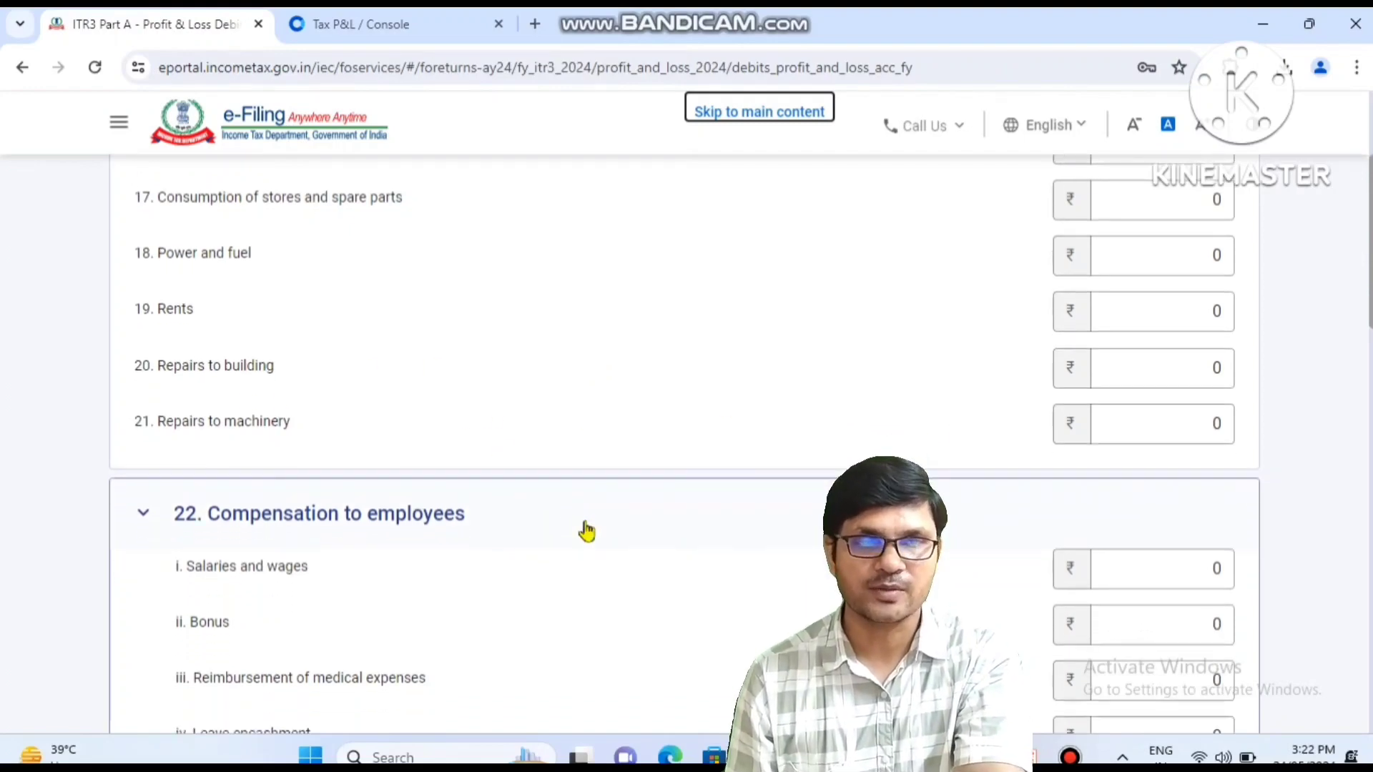
pyautogui.scroll(-10, 585, 530)
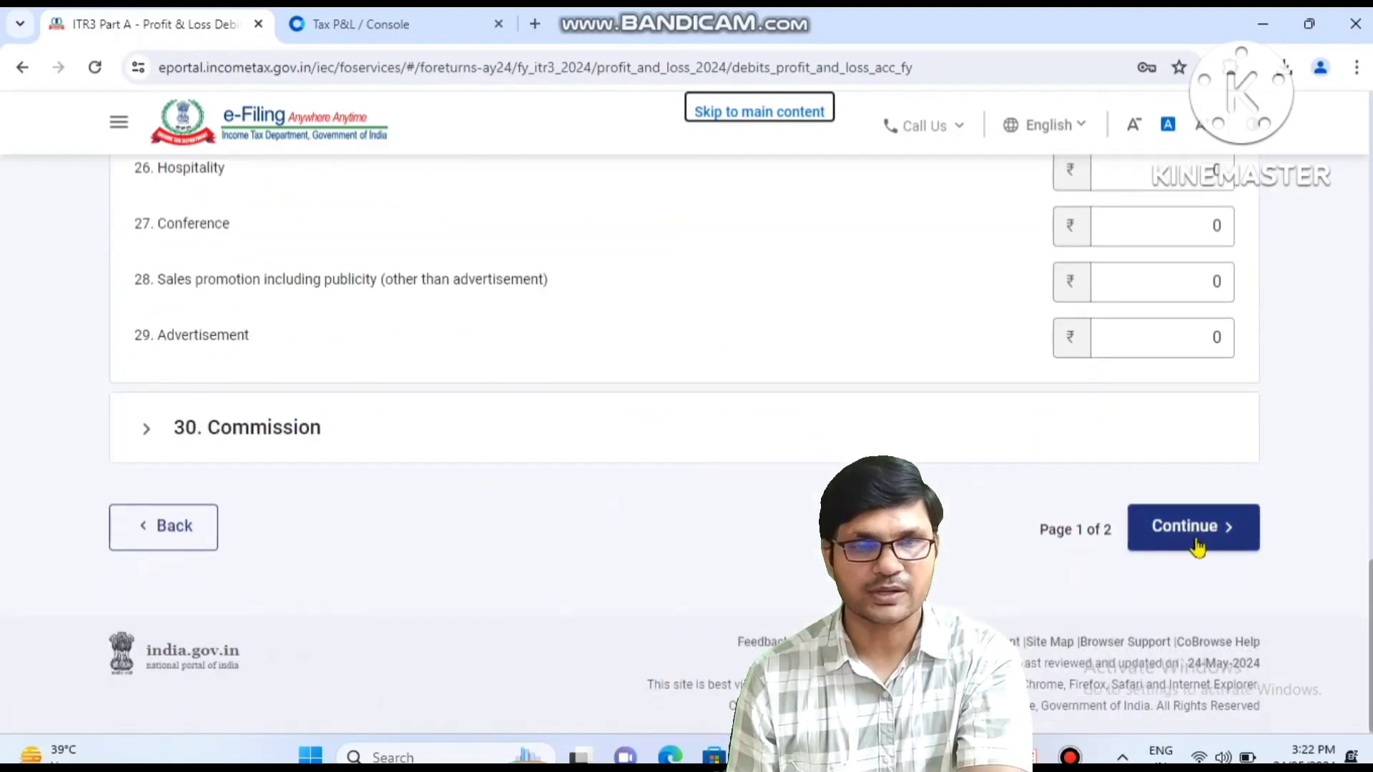
pyautogui.click(1196, 542)
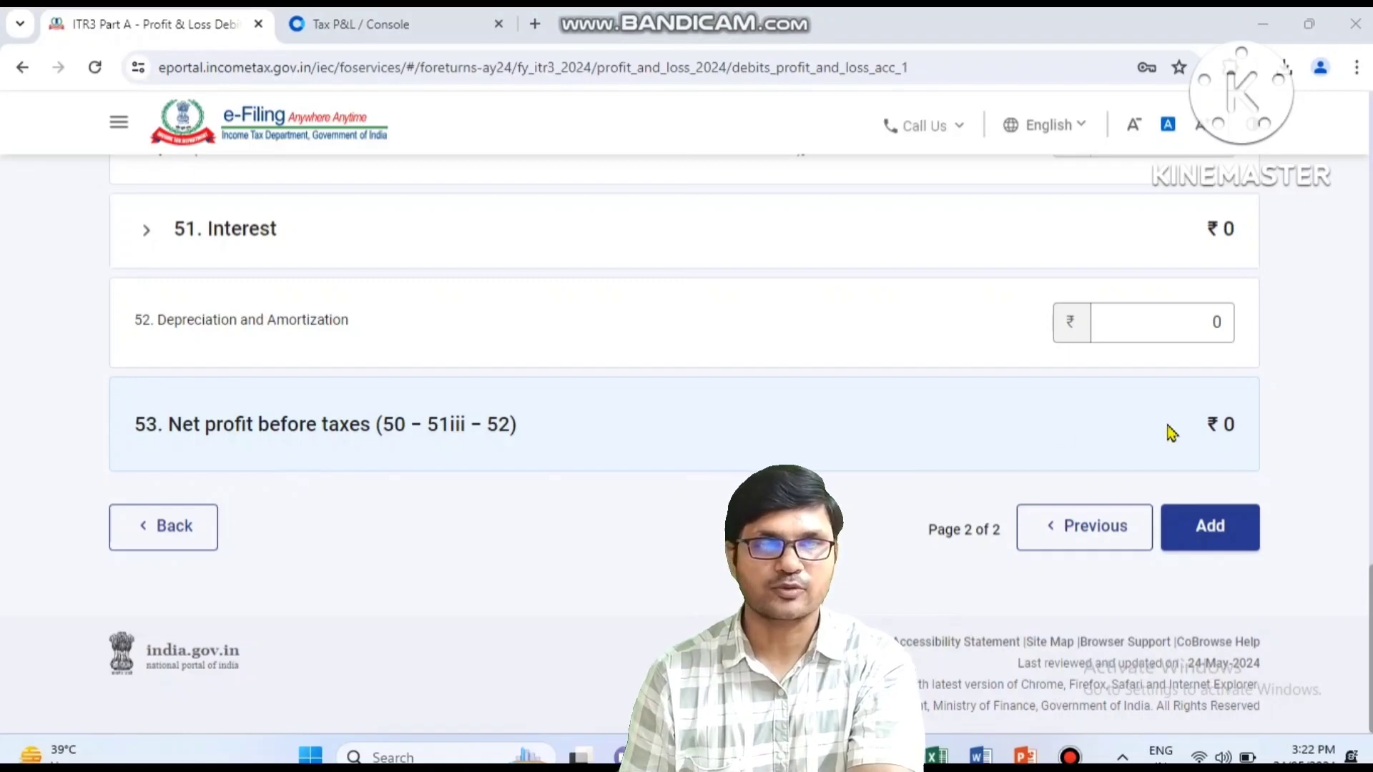
pyautogui.click(1197, 533)
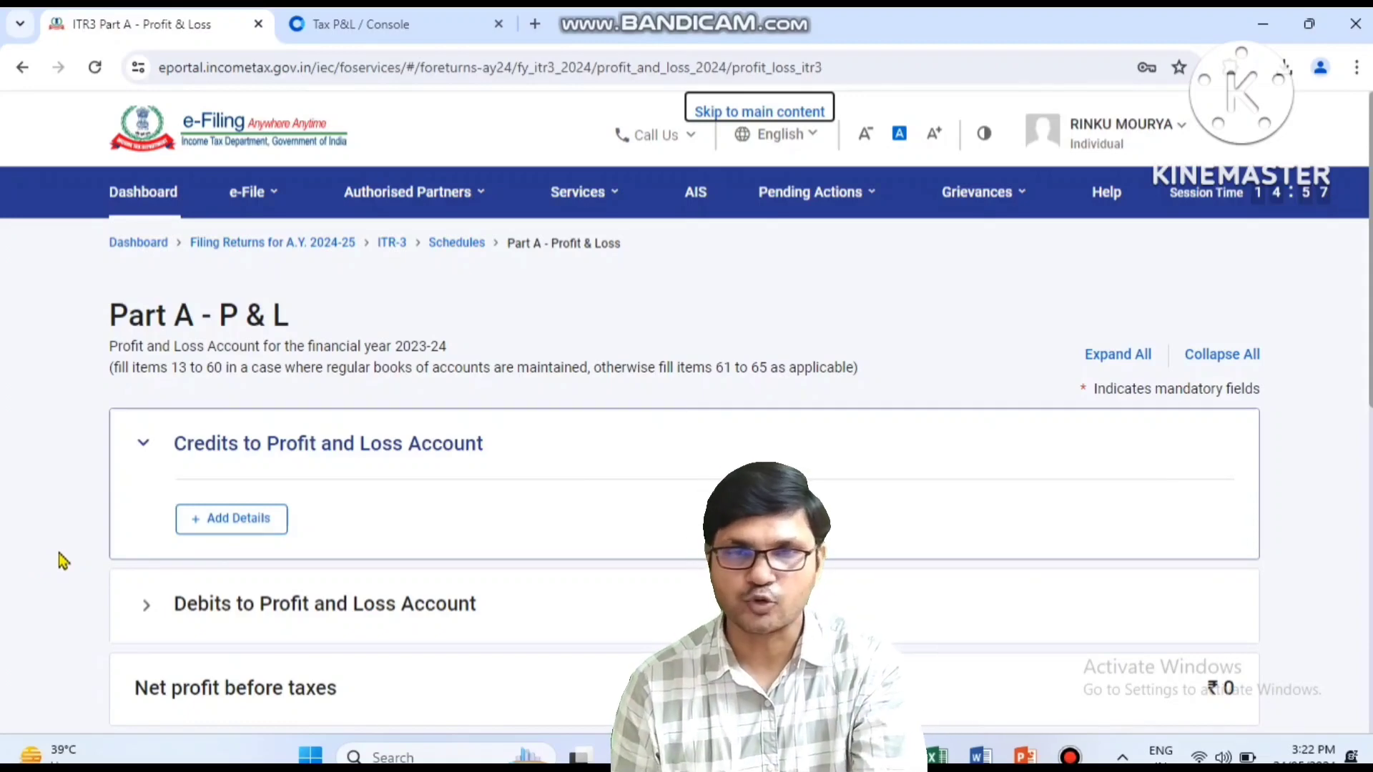
# Open the Presumptive Income details of the Part A - P & L schedule for adding entries.
pyautogui.scroll(-9, 61, 561)
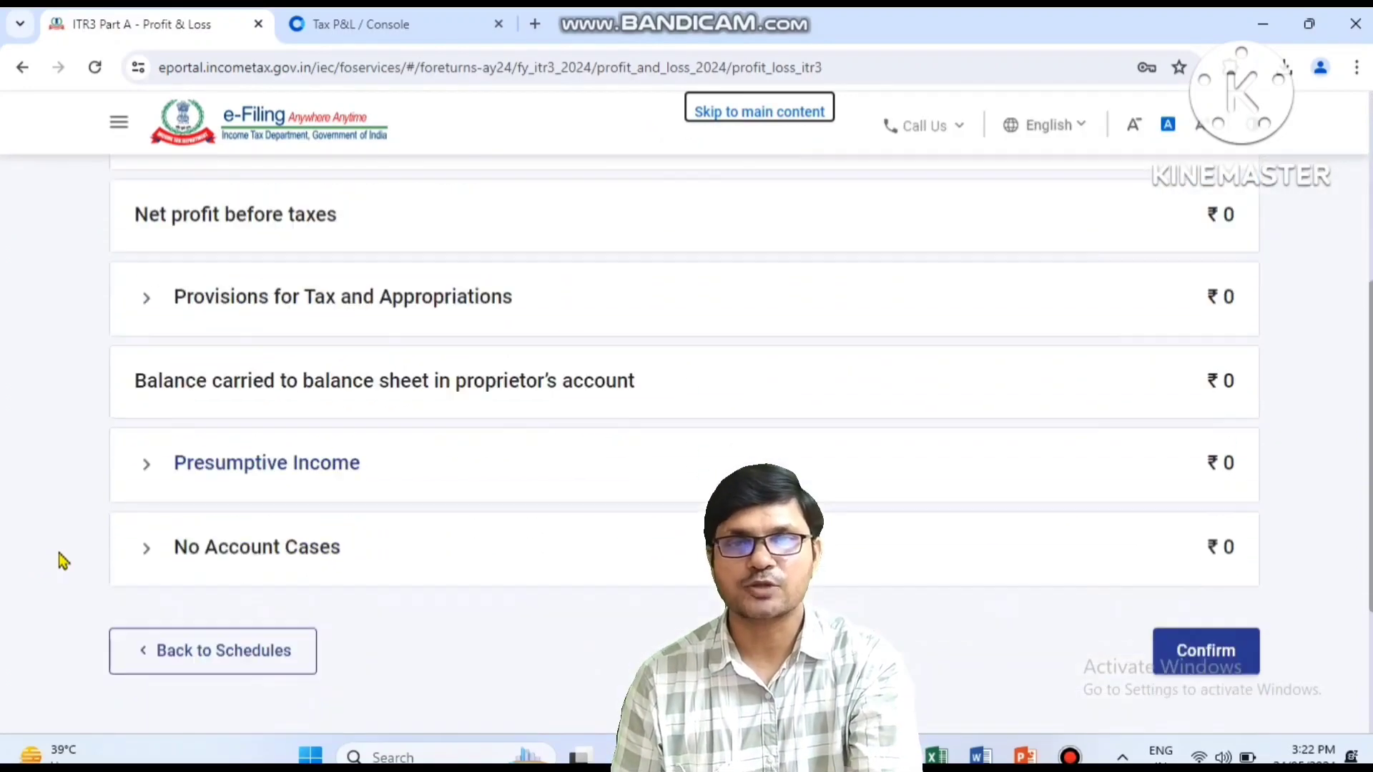
pyautogui.scroll(1, 60, 561)
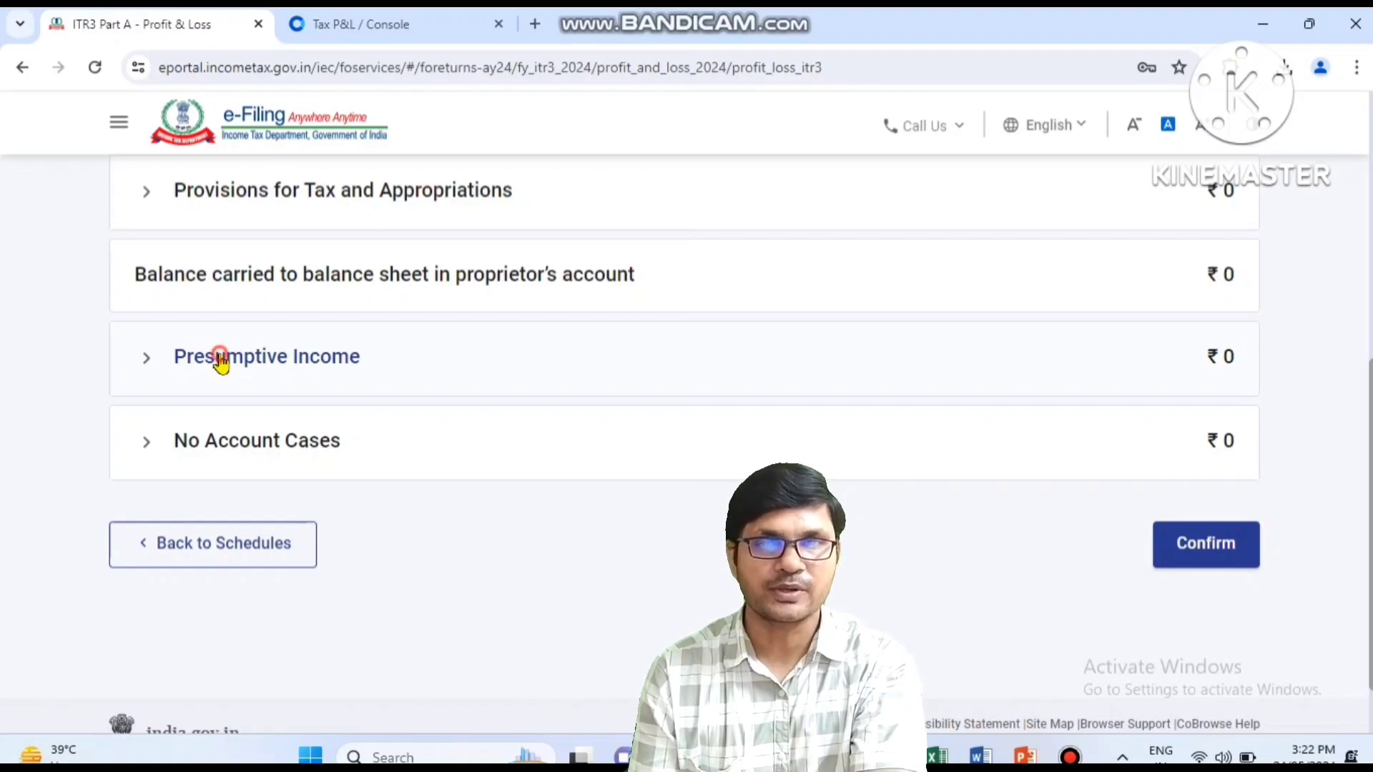
pyautogui.click(221, 361)
pyautogui.click(225, 441)
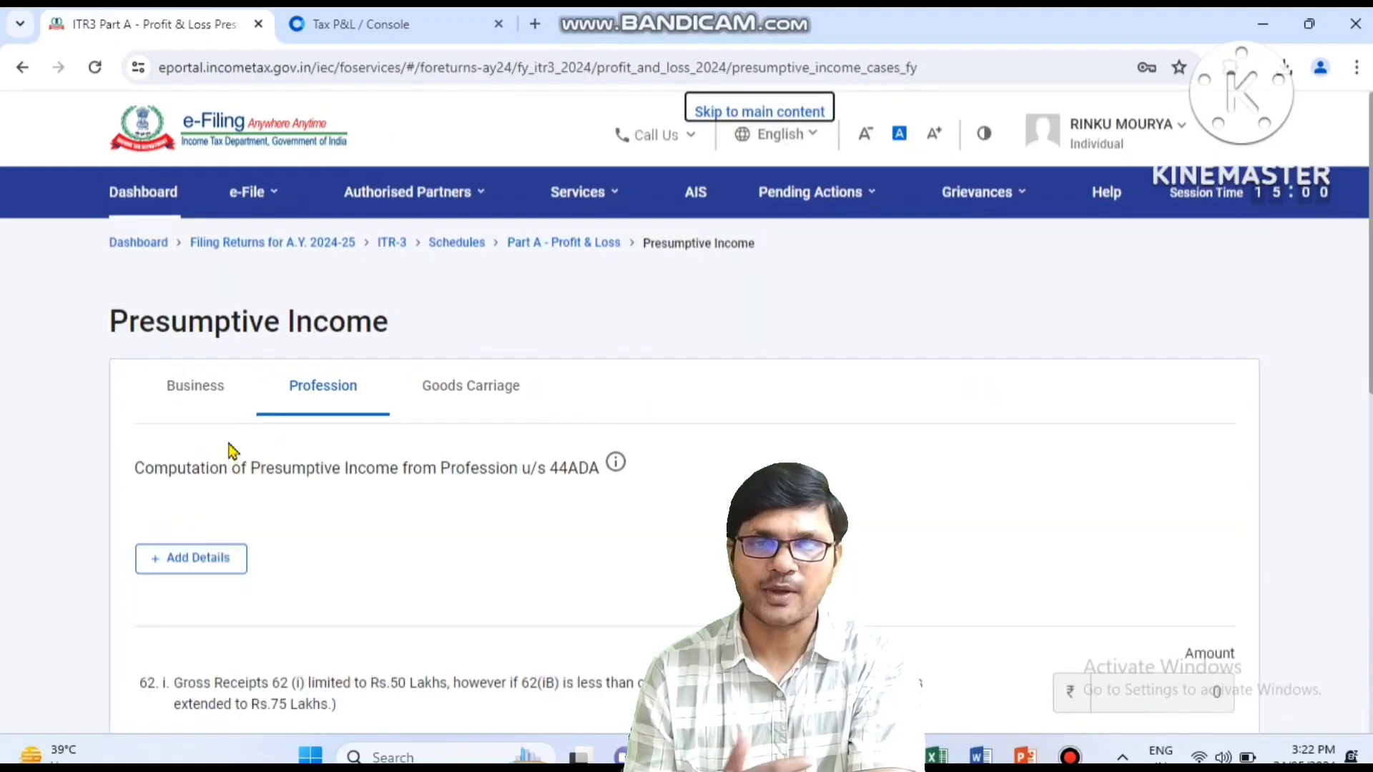
# Start a blank business entry for the section 44AD computation in Presumptive Income and review its name, business code and description fields.
pyautogui.click(169, 377)
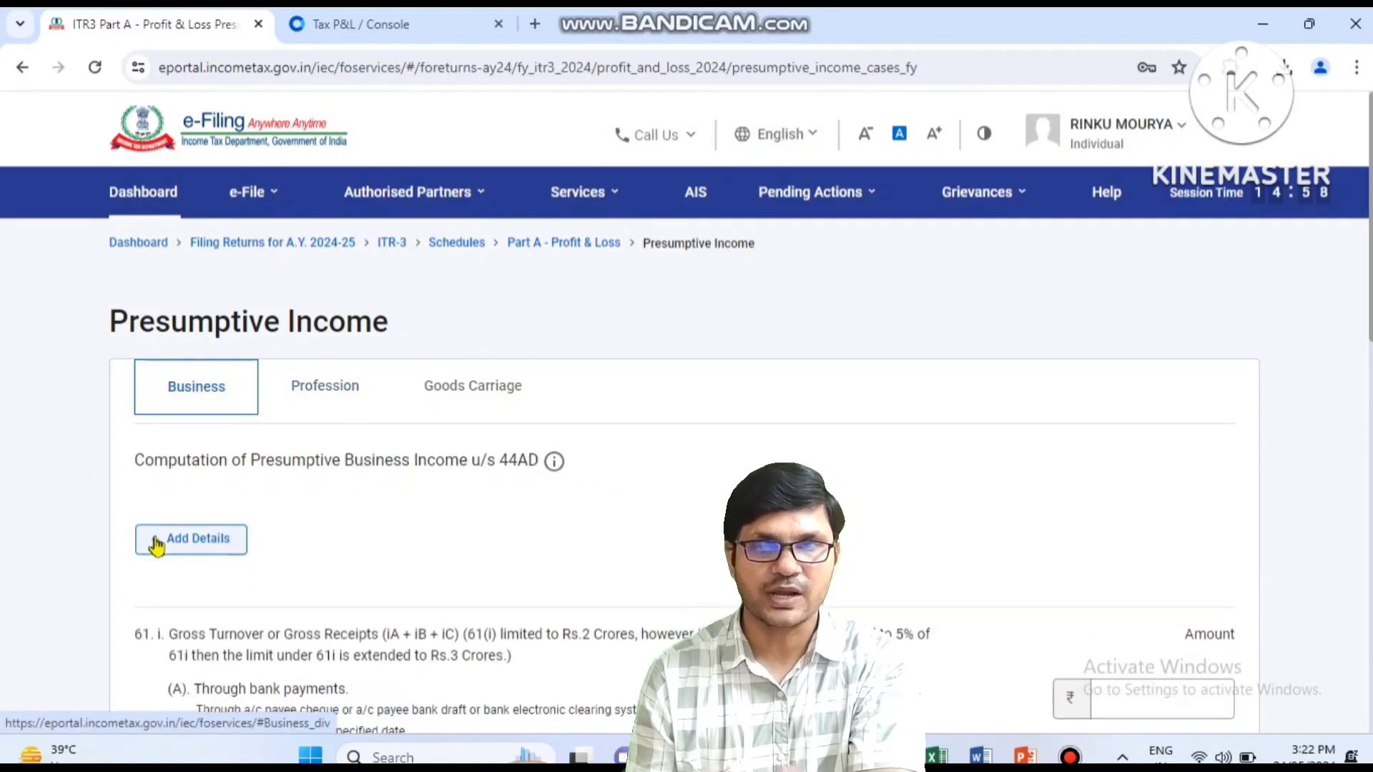
pyautogui.click(192, 541)
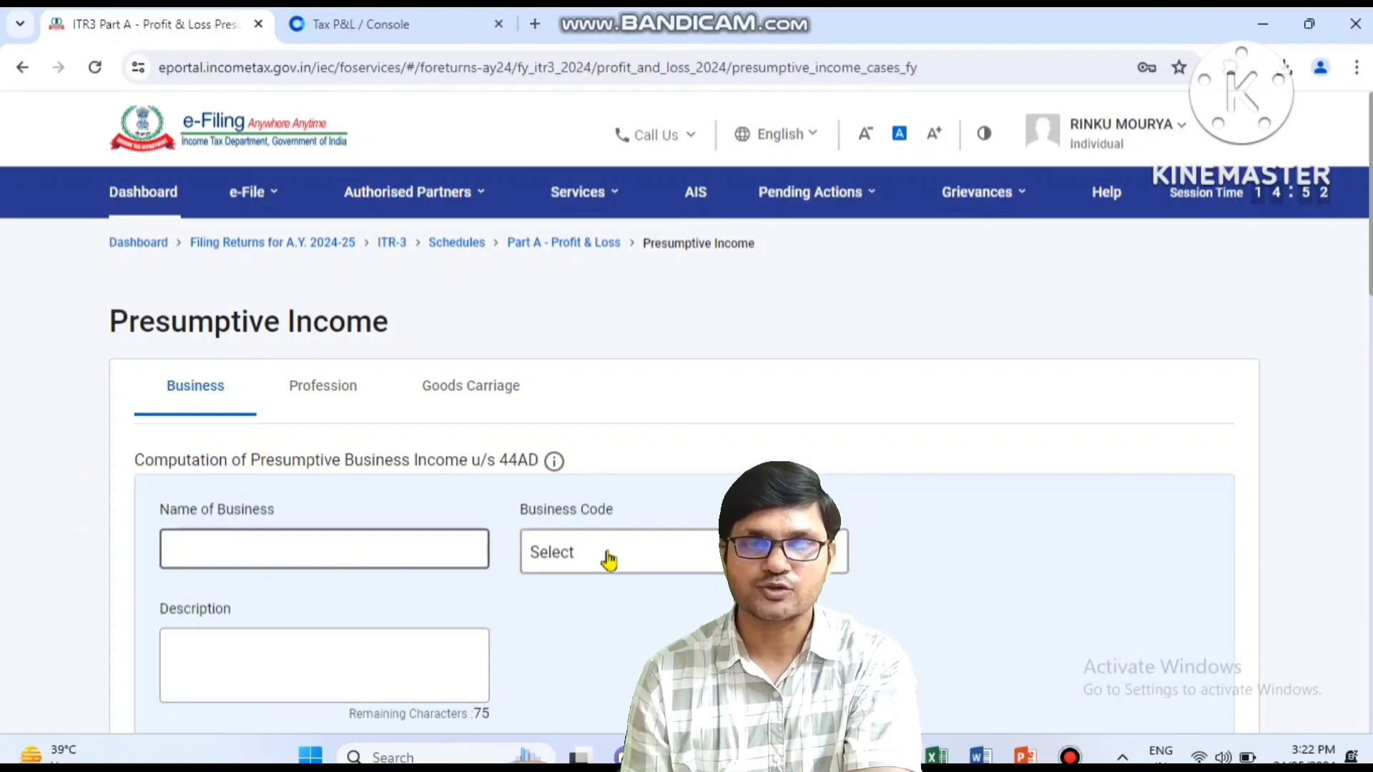
pyautogui.scroll(-5, 622, 648)
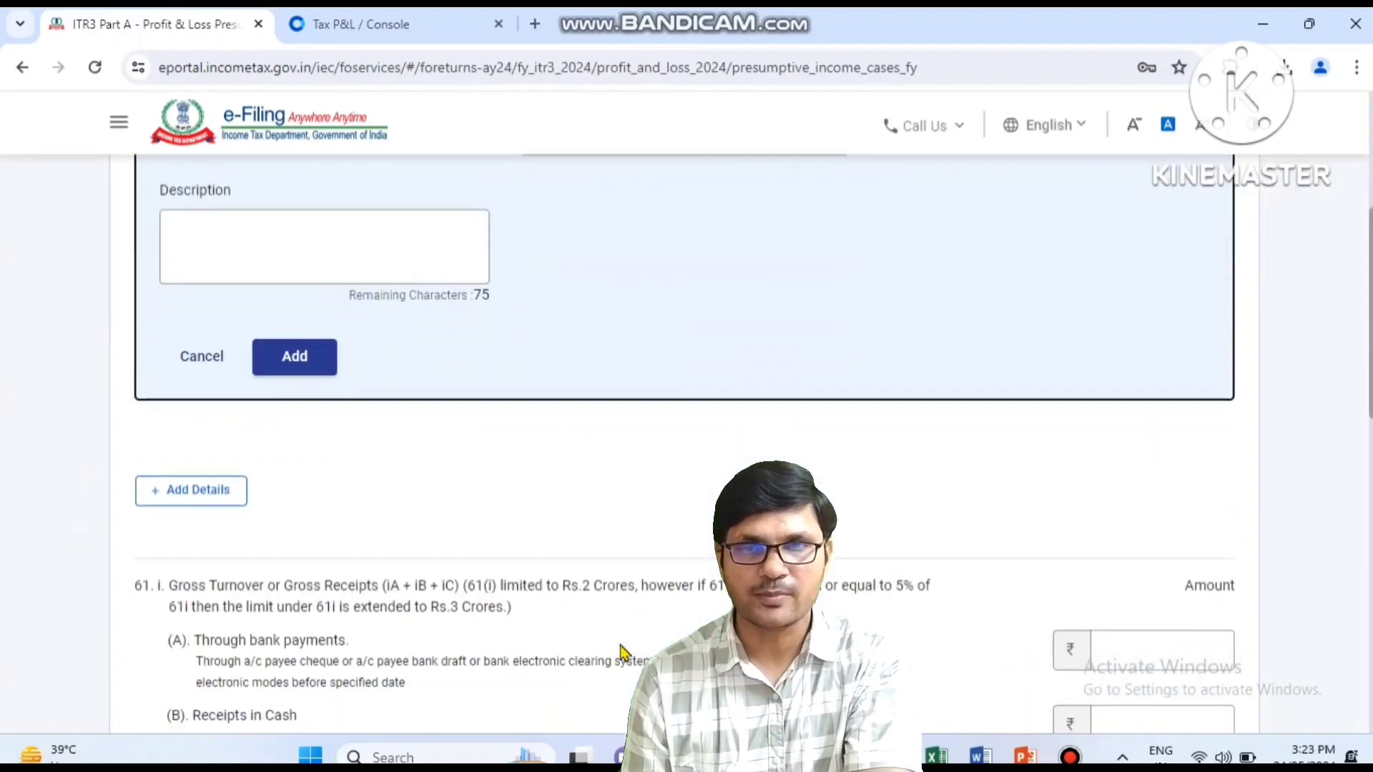
pyautogui.scroll(-4, 622, 649)
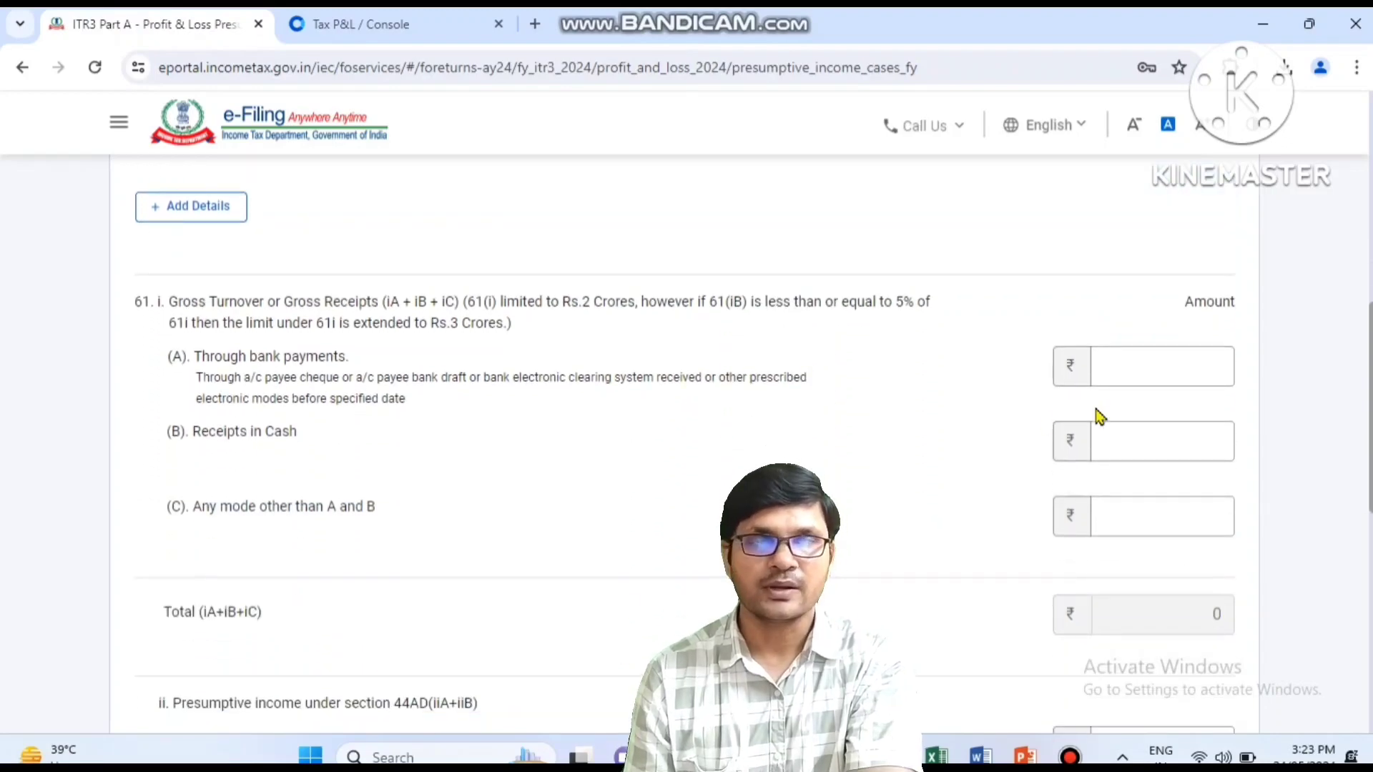
# Review the section 44AD gross turnover and presumptive income fields, and add the Presumptive Income details with all amounts left blank.
pyautogui.click(1170, 363)
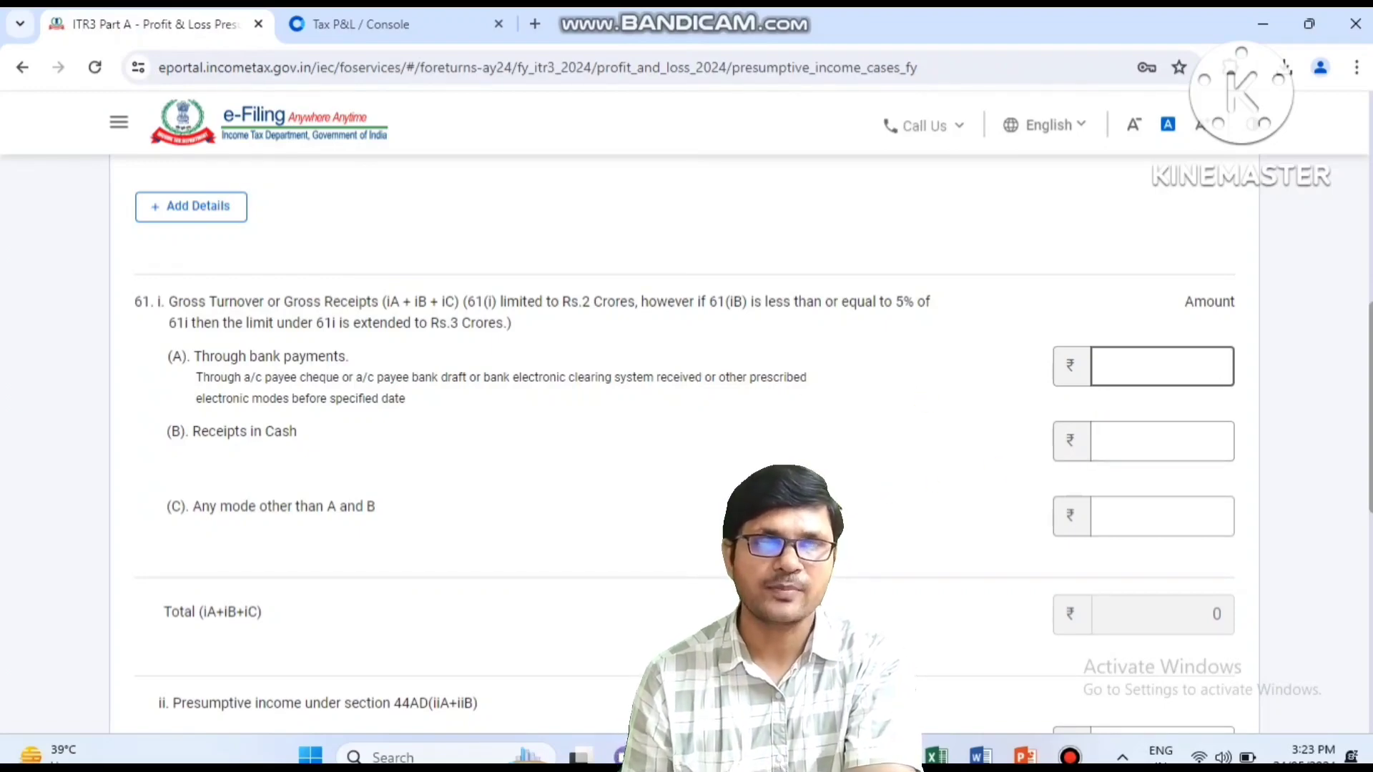
pyautogui.click(833, 499)
pyautogui.scroll(-1, 833, 499)
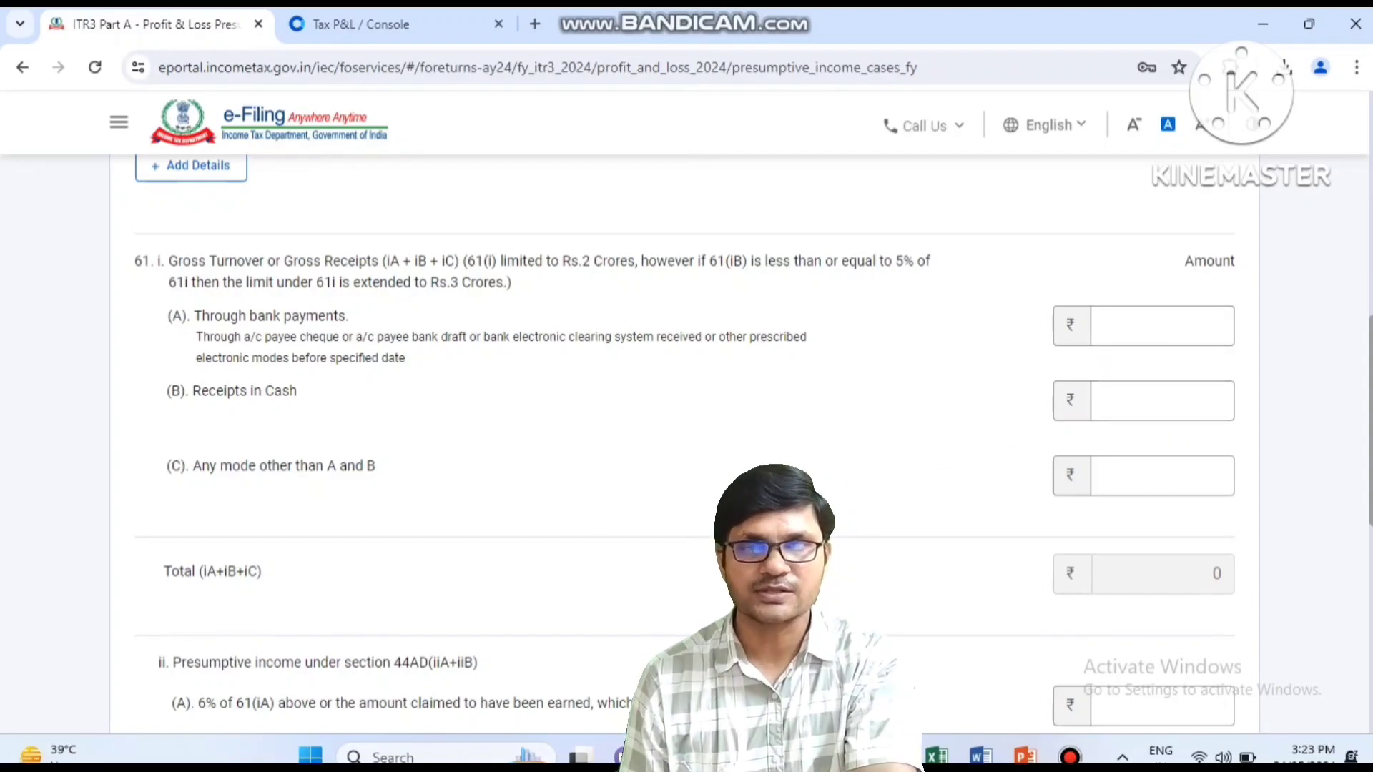
pyautogui.scroll(-1, 1180, 351)
pyautogui.scroll(-6, 294, 505)
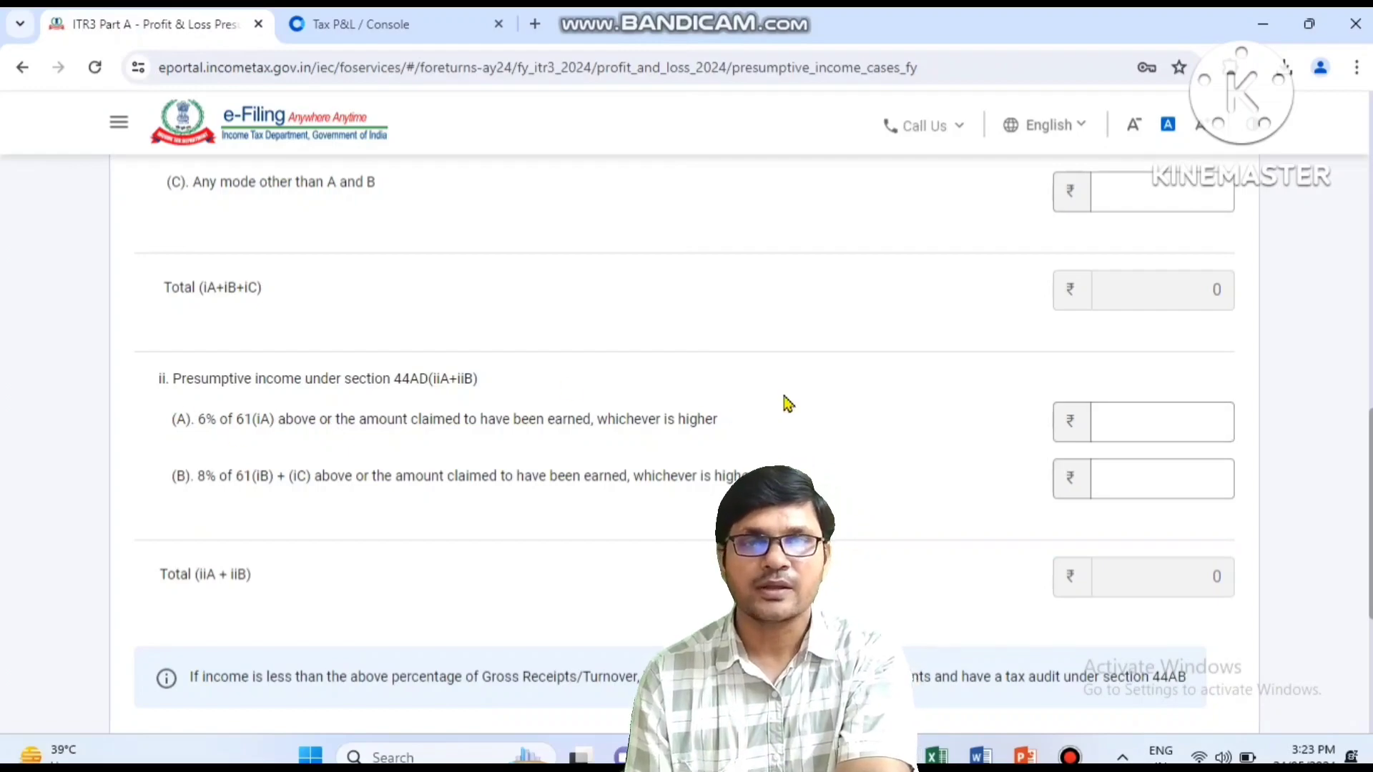
pyautogui.scroll(-5, 869, 475)
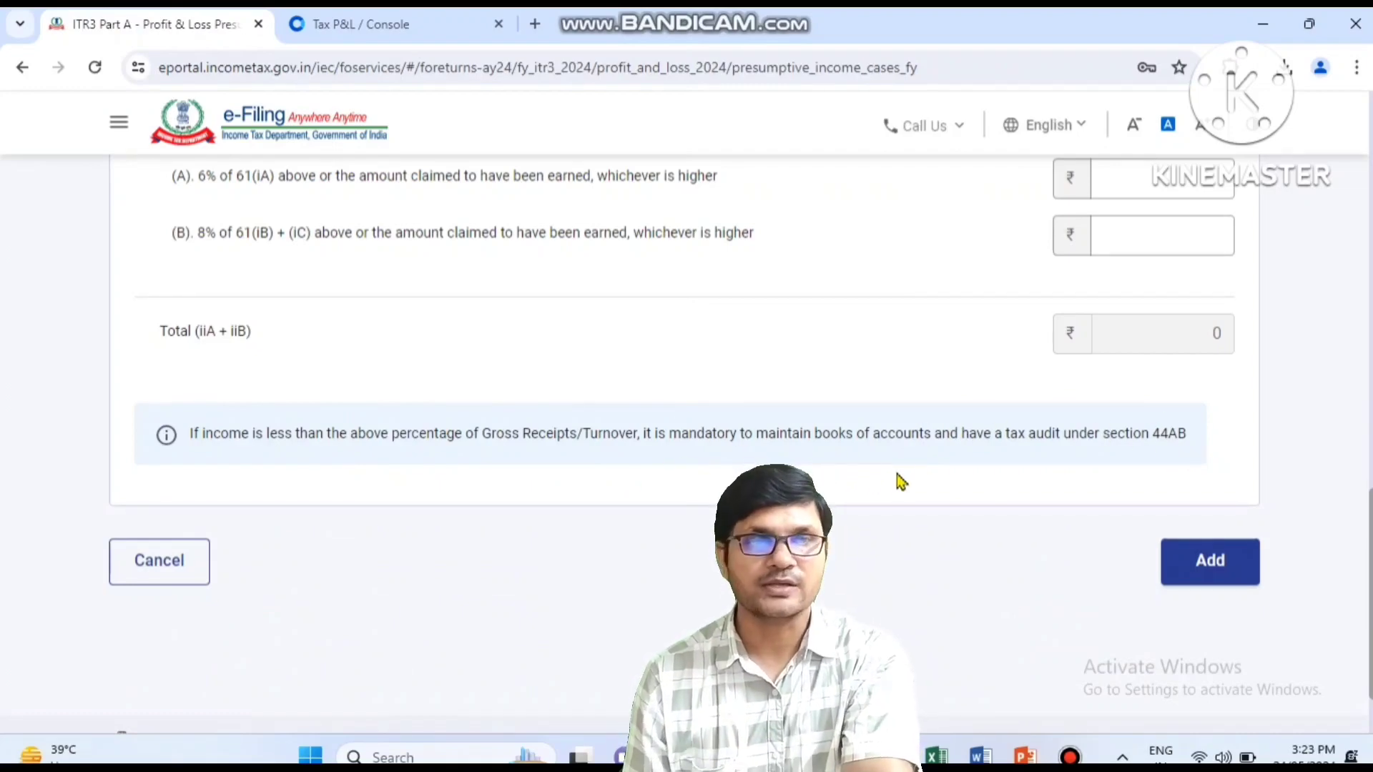
pyautogui.scroll(1, 897, 474)
pyautogui.click(1253, 604)
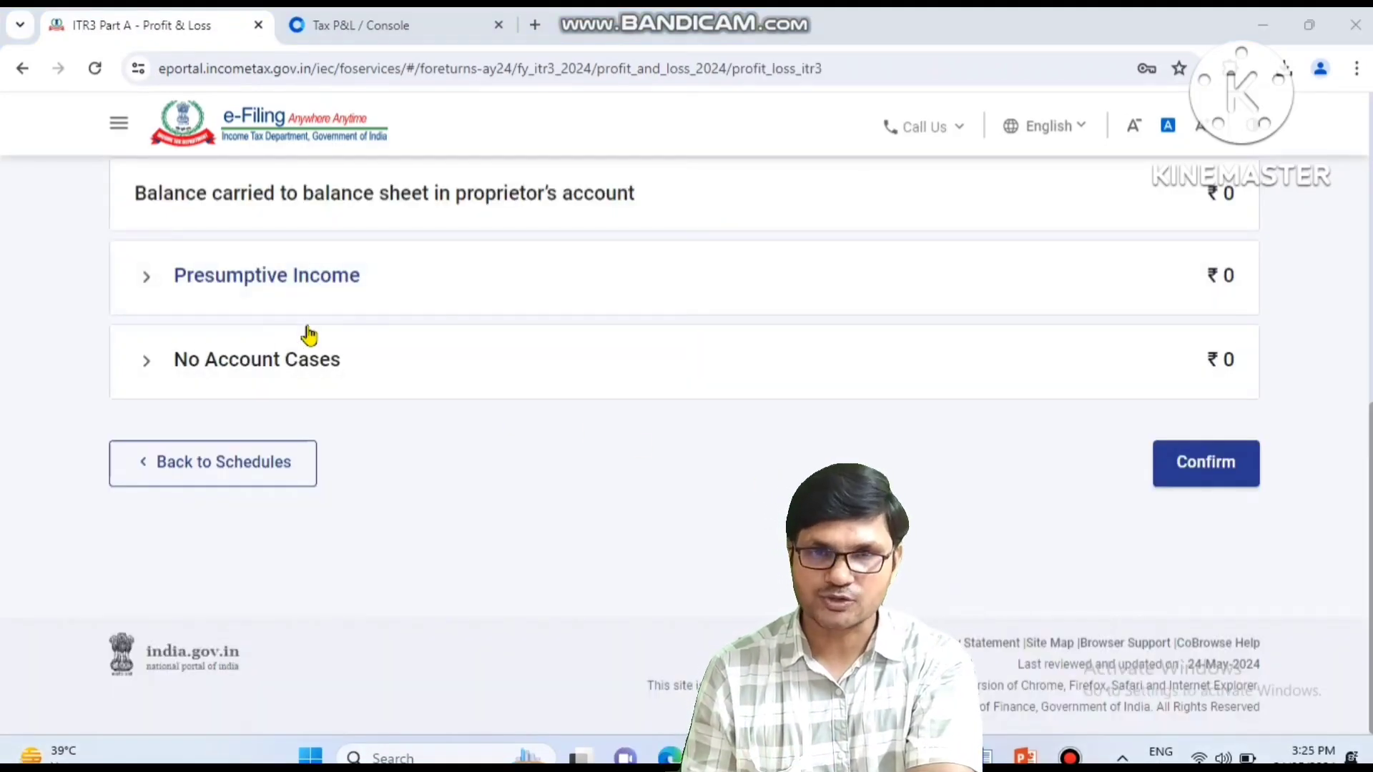
# Open the No Account Cases details for Business and go through the gross receipts, gross profit and expenses amounts, leaving them at 0.
pyautogui.click(278, 368)
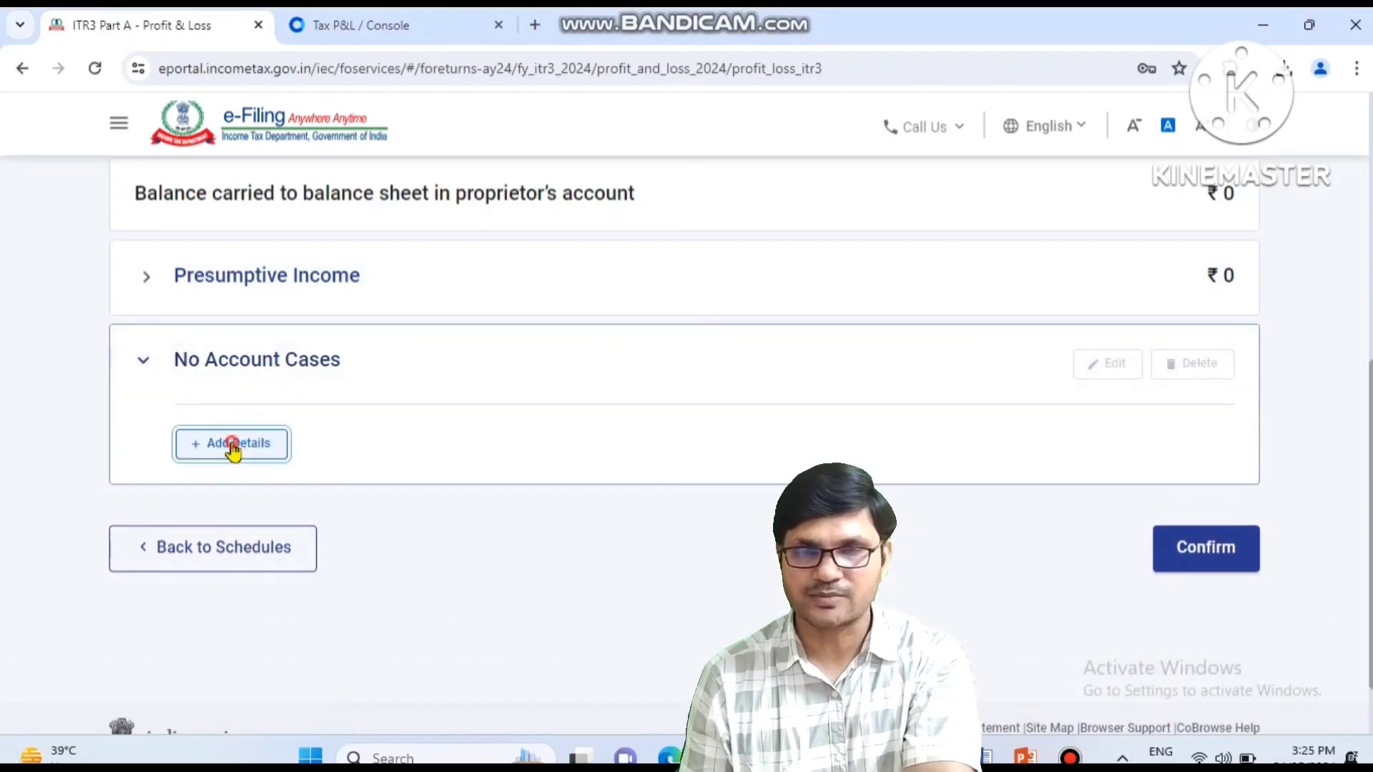
pyautogui.click(231, 449)
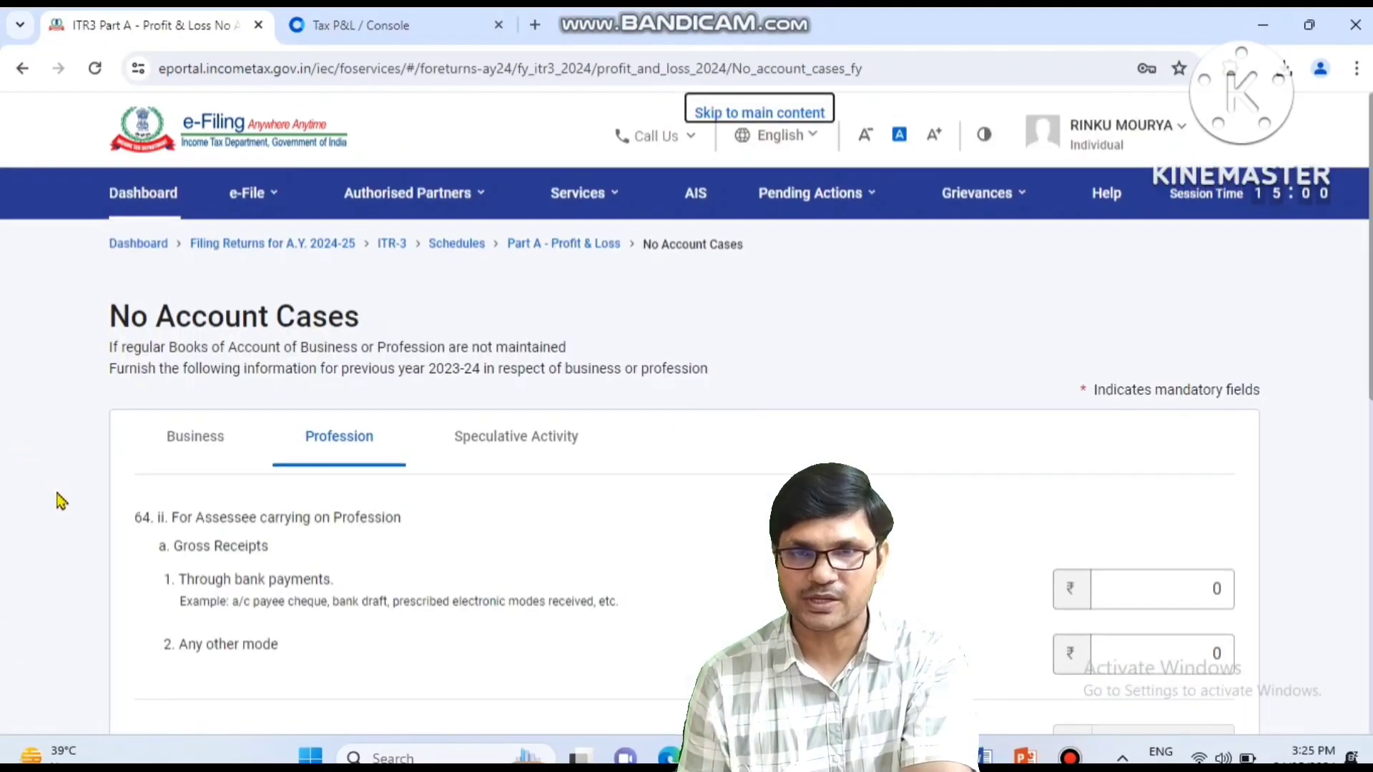
pyautogui.click(158, 457)
pyautogui.scroll(-2, 80, 545)
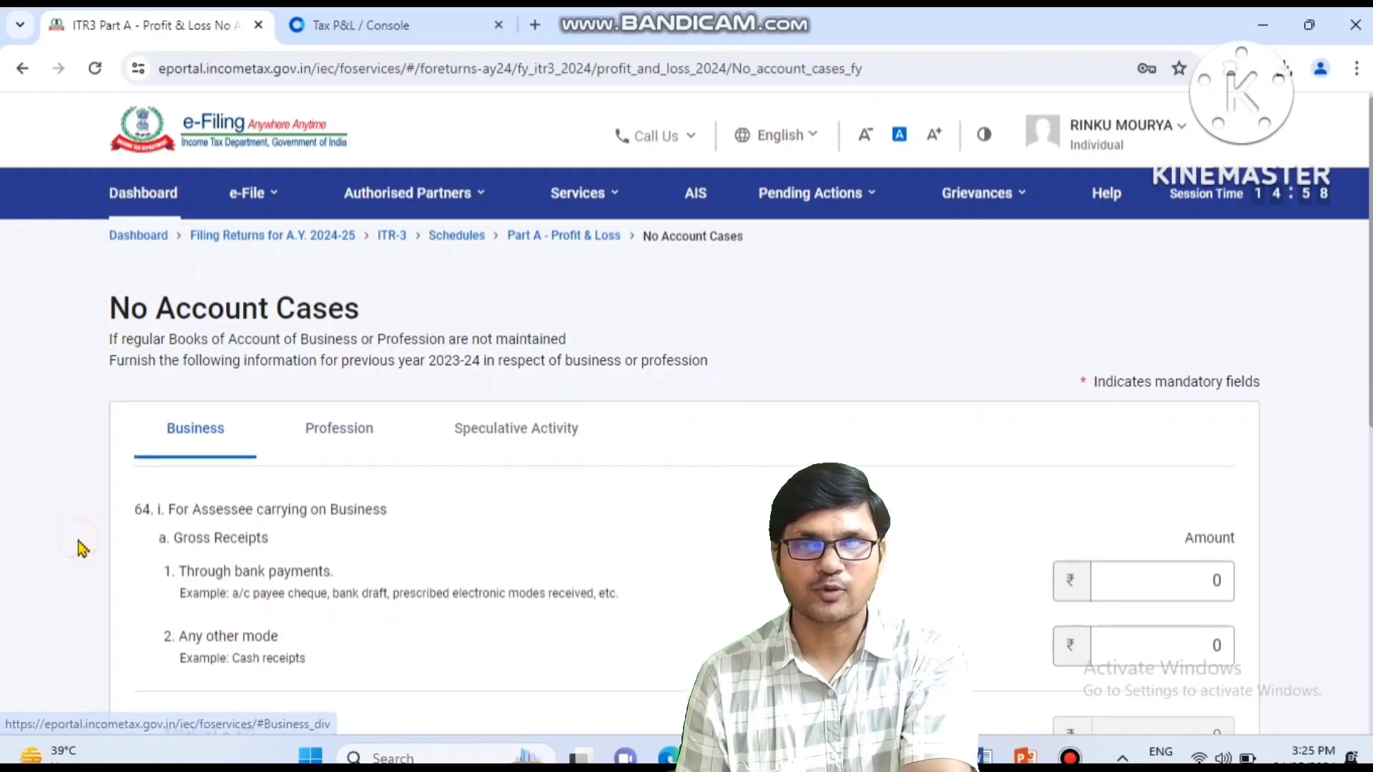
pyautogui.scroll(-3, 79, 549)
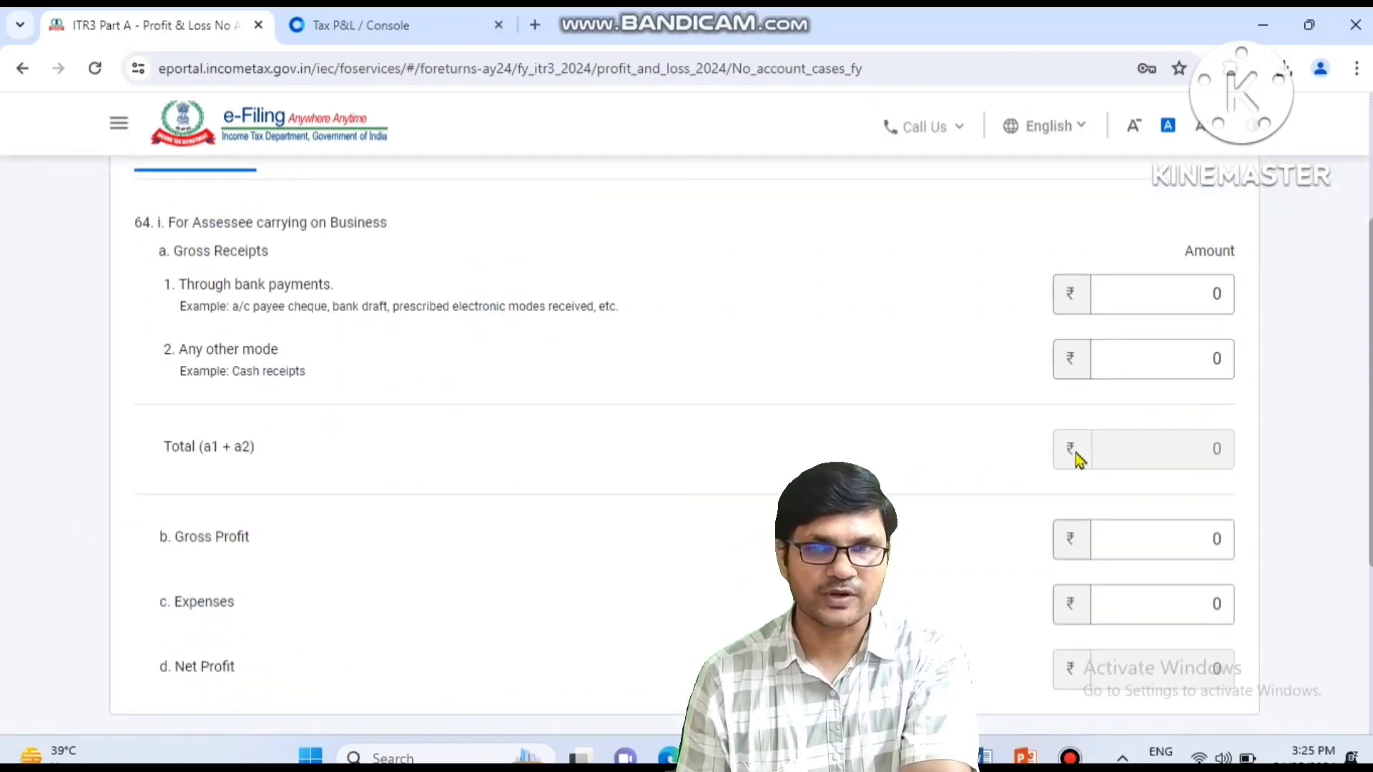
pyautogui.click(1178, 538)
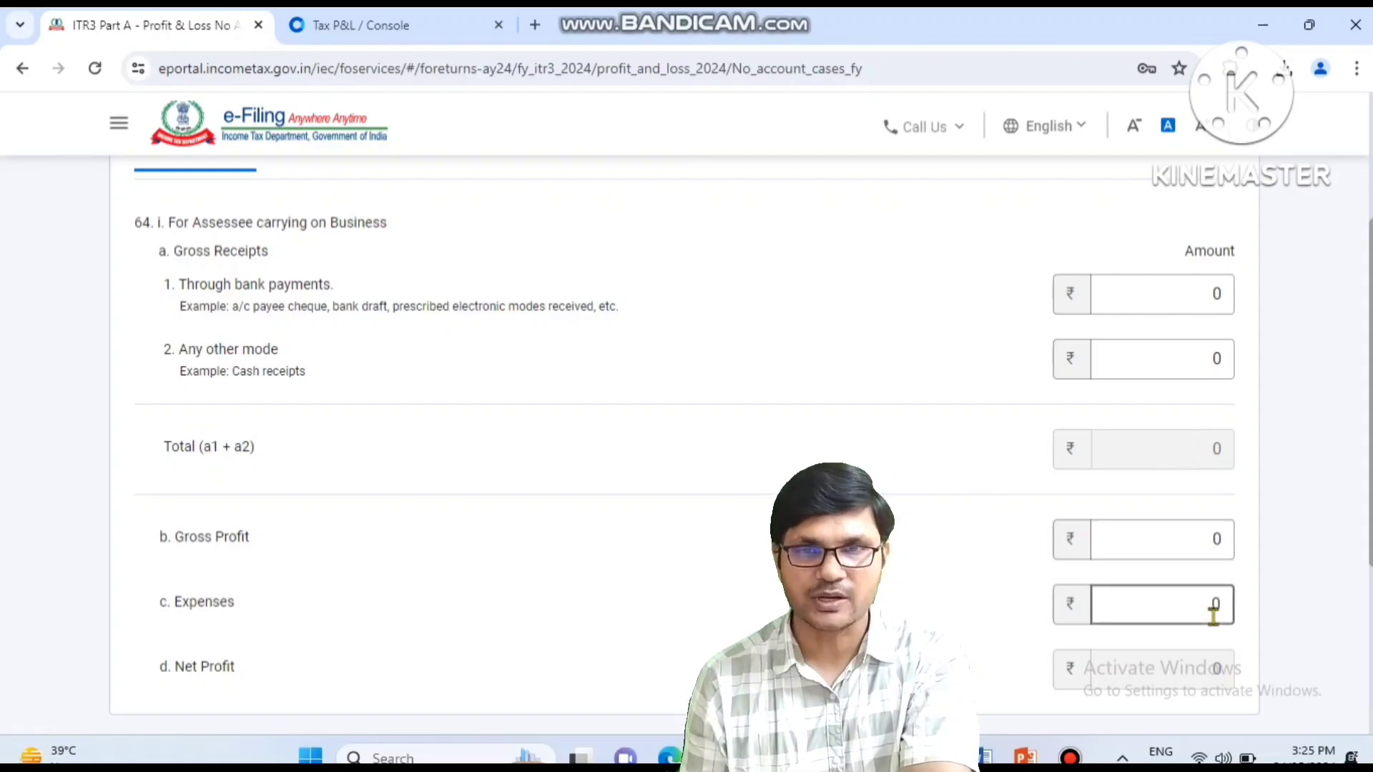
pyautogui.scroll(-2, 924, 606)
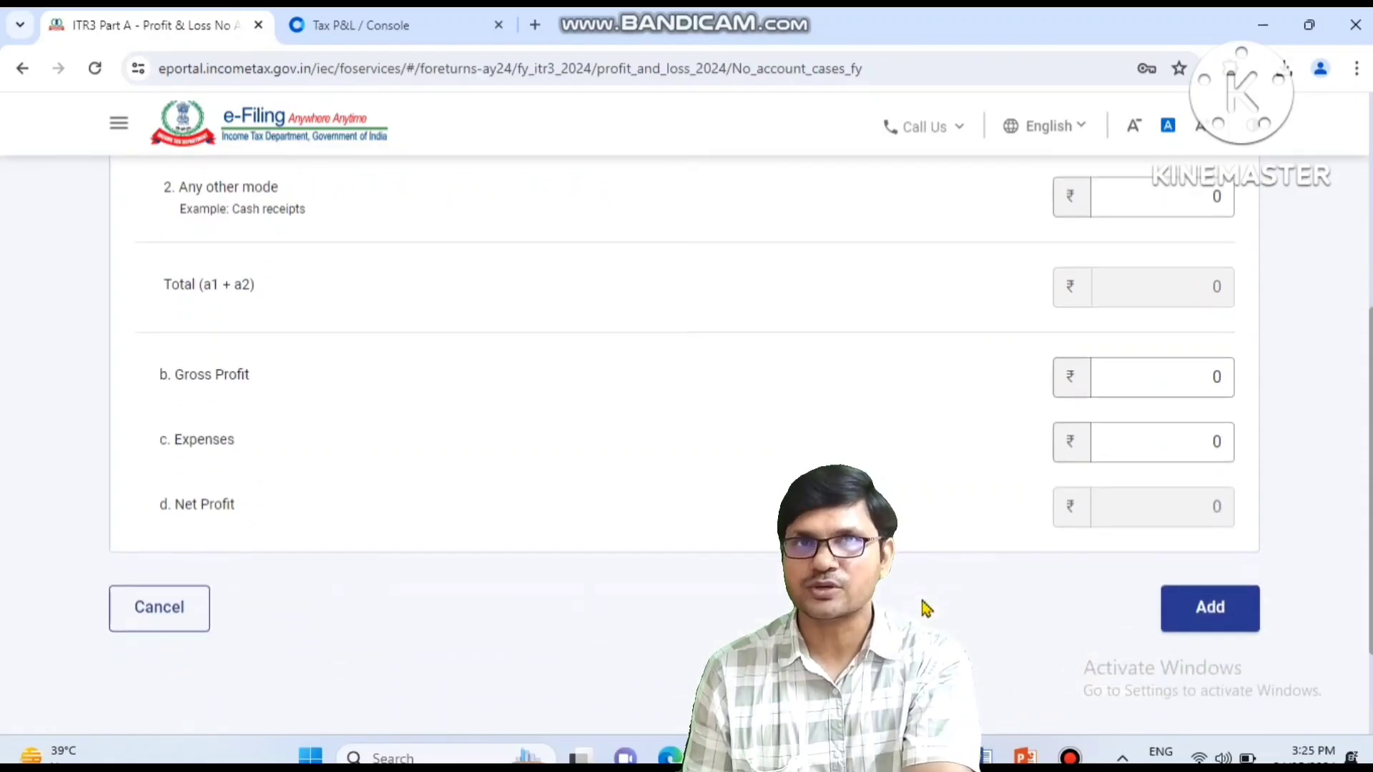